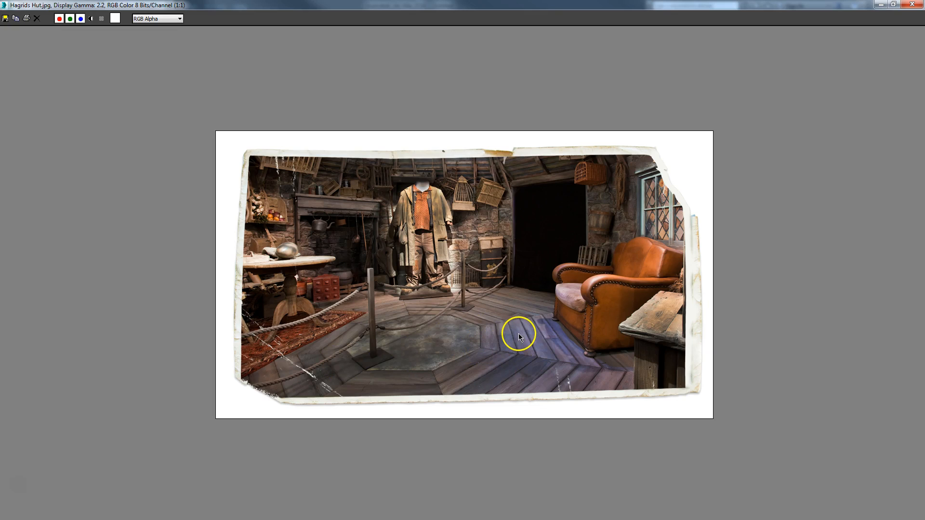
Restore the Hagrids Hut.jpg reference window and move it off-screen to reveal the viewports
{"action": "left_click", "coordinate": [893, 6]}
{"action": "left_click_drag", "start_coordinate": [617, 94], "coordinate": [924, 93]}
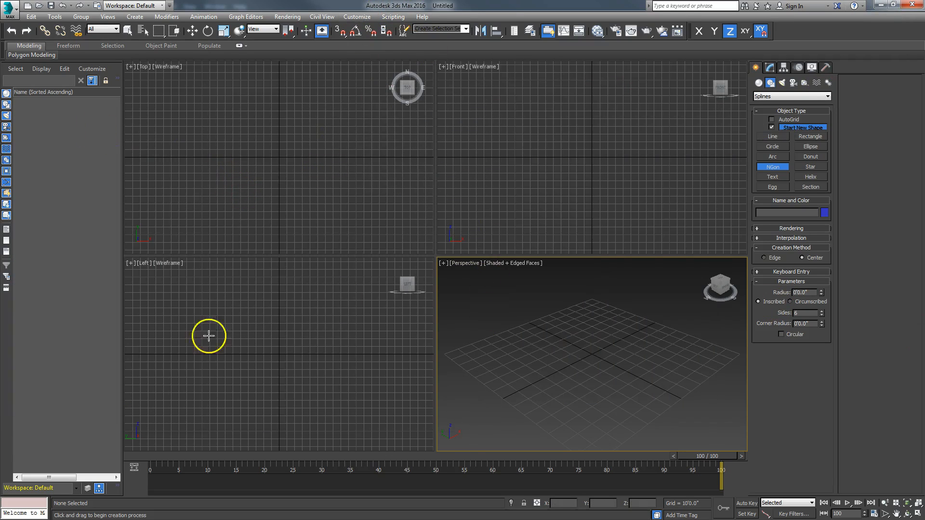
{"action": "left_click", "coordinate": [358, 17]}
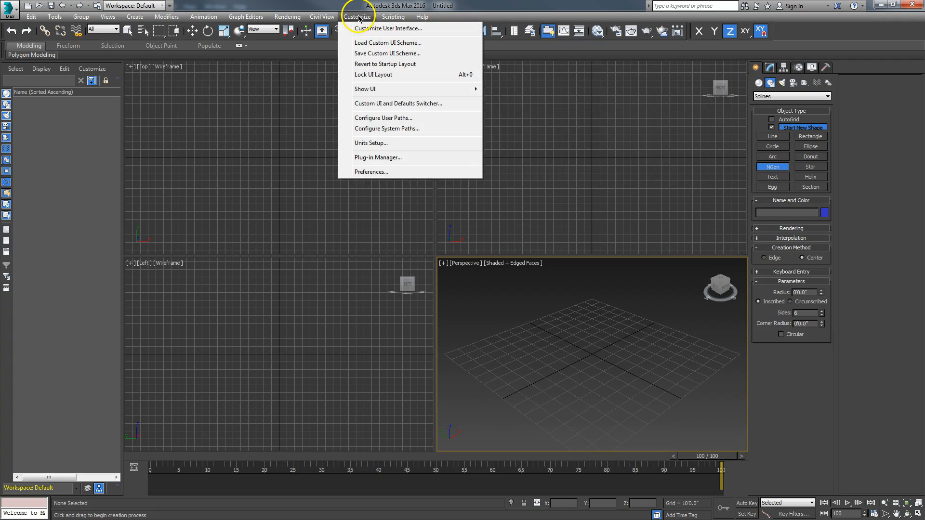
{"action": "left_click", "coordinate": [371, 143]}
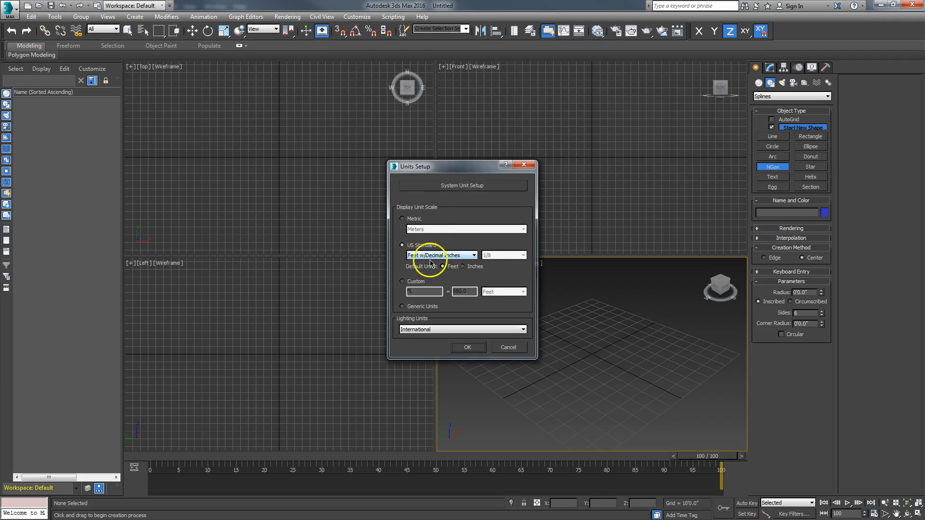
{"action": "left_click", "coordinate": [455, 187]}
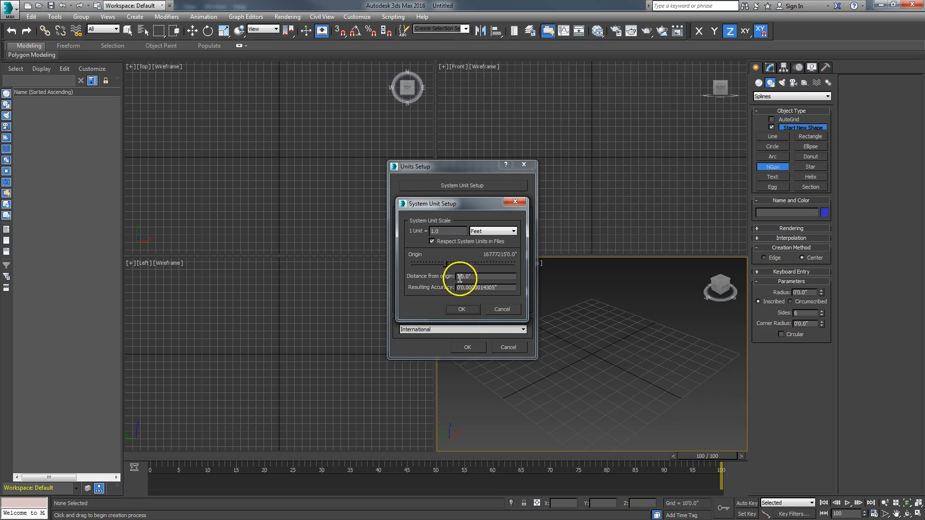
{"action": "left_click", "coordinate": [461, 312]}
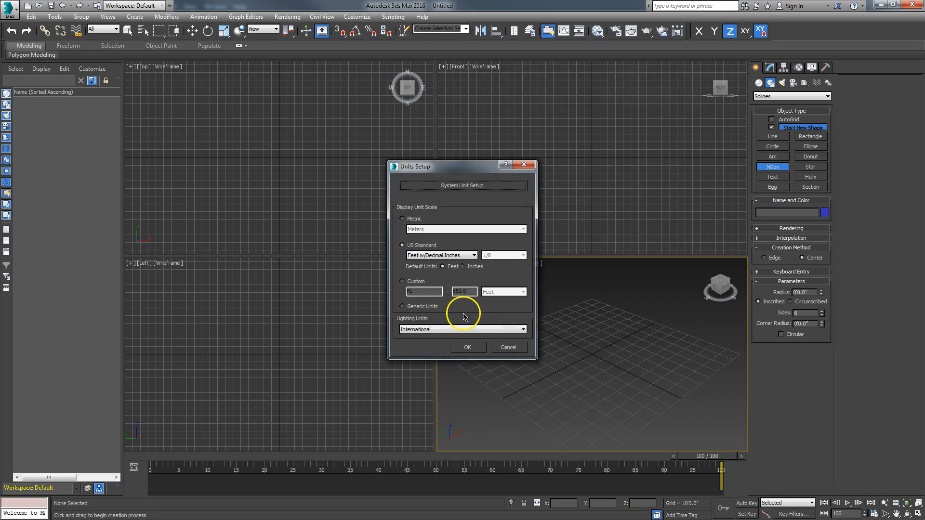
{"action": "left_click", "coordinate": [467, 347]}
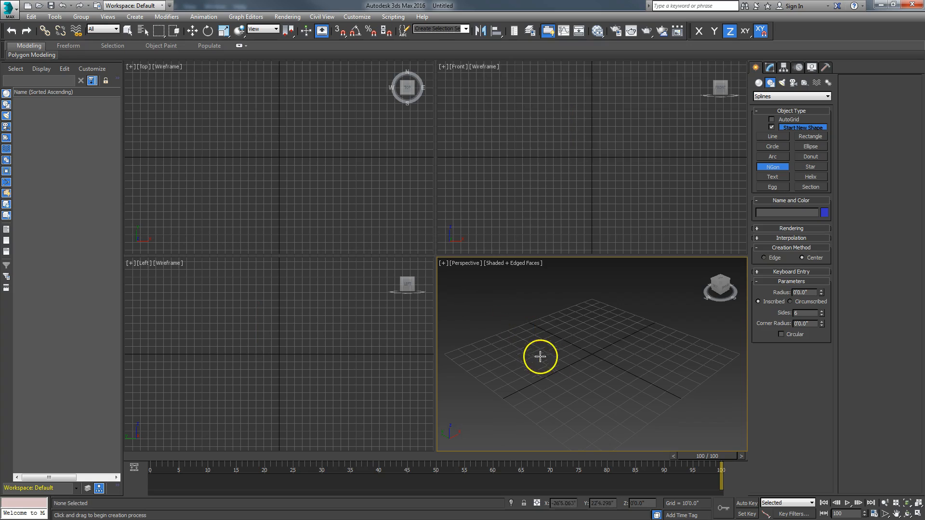
Maximize the Perspective viewport and drag out an NGon shape on the ground grid
{"action": "left_click", "coordinate": [908, 513]}
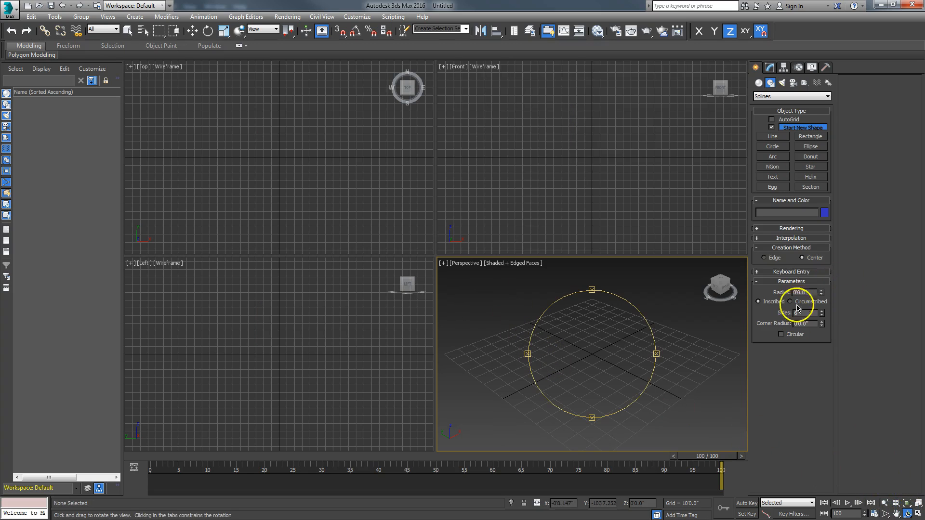
{"action": "left_click", "coordinate": [917, 514]}
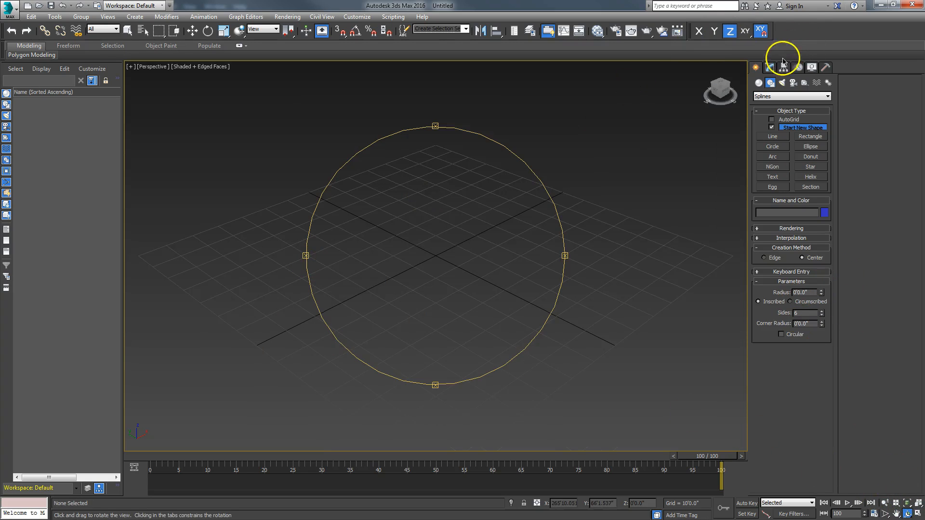
{"action": "left_click", "coordinate": [759, 82]}
{"action": "left_click", "coordinate": [771, 83]}
{"action": "left_click", "coordinate": [773, 167]}
{"action": "left_click_drag", "start_coordinate": [432, 249], "coordinate": [483, 308]}
{"action": "right_click", "coordinate": [487, 309]}
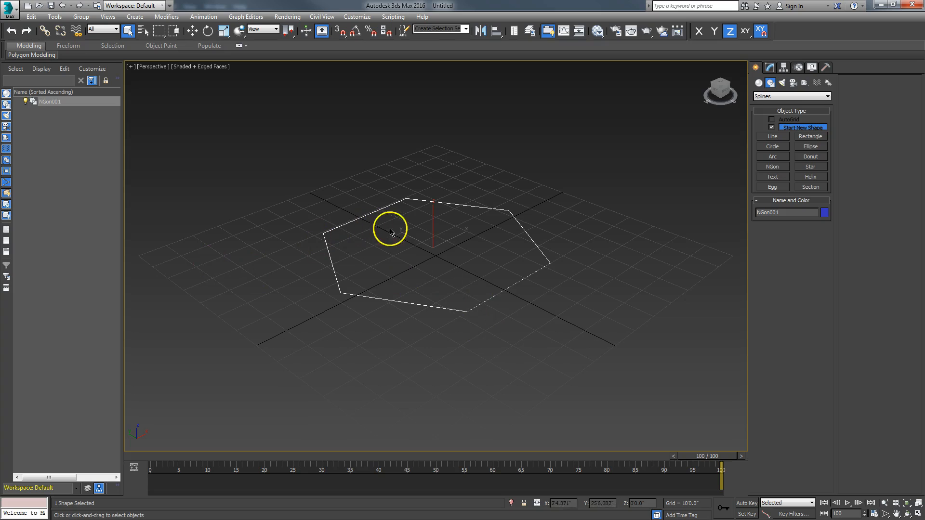
Set the NGon's Sides to 8 in the Modify panel, then close the reference photo
{"action": "left_click", "coordinate": [770, 68]}
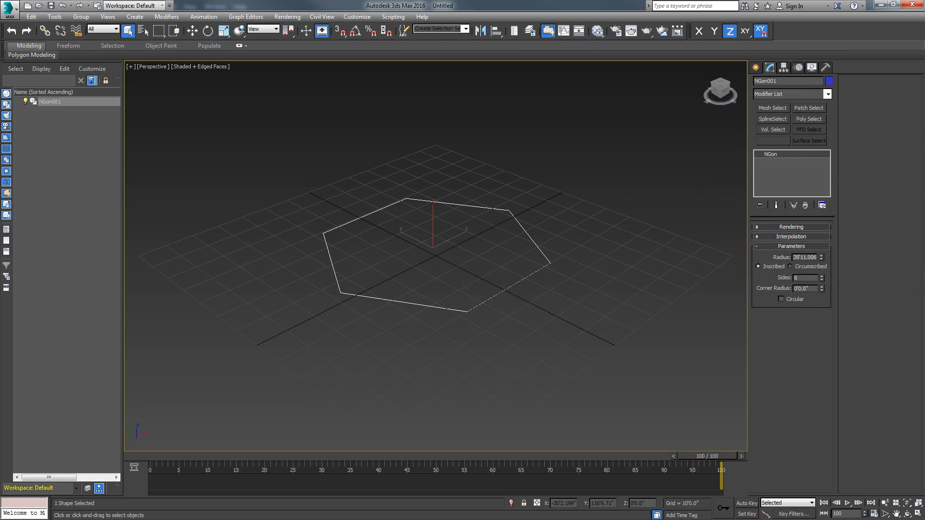
{"action": "left_click_drag", "start_coordinate": [0, 135], "coordinate": [476, 114]}
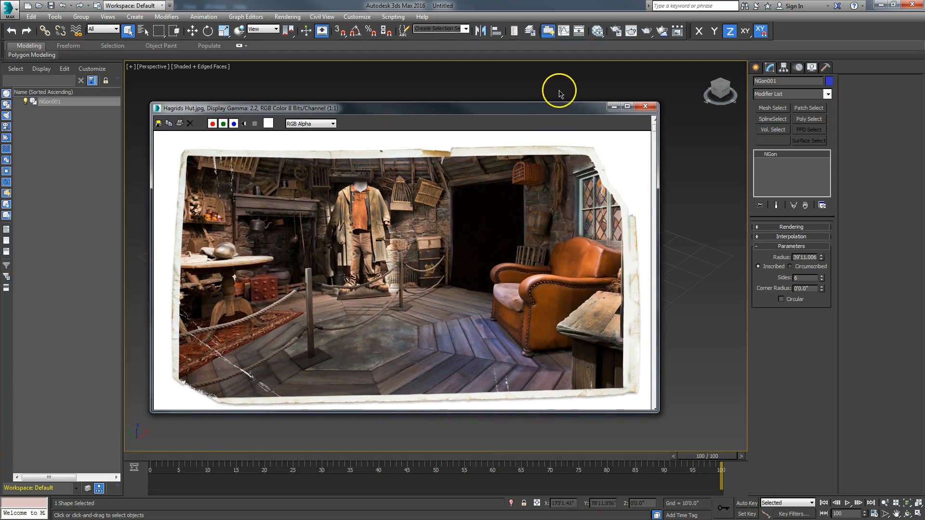
{"action": "left_click_drag", "start_coordinate": [562, 111], "coordinate": [0, 102]}
{"action": "double_click", "coordinate": [801, 278]}
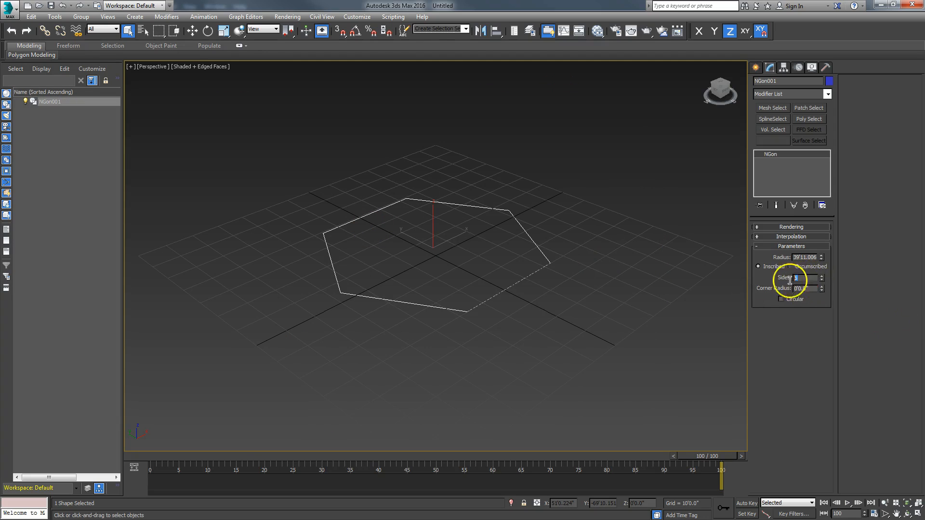
{"action": "type", "text": "8"}
{"action": "key", "text": "Return"}
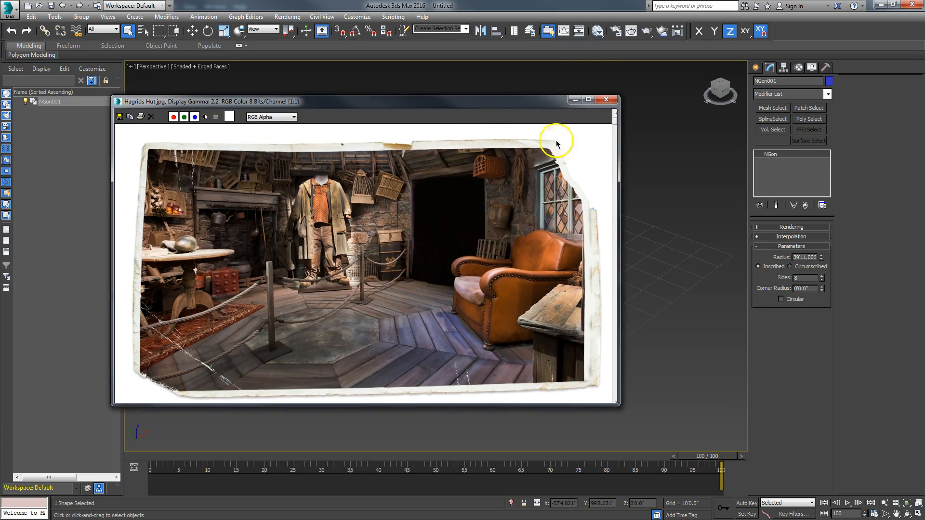
{"action": "left_click", "coordinate": [575, 100]}
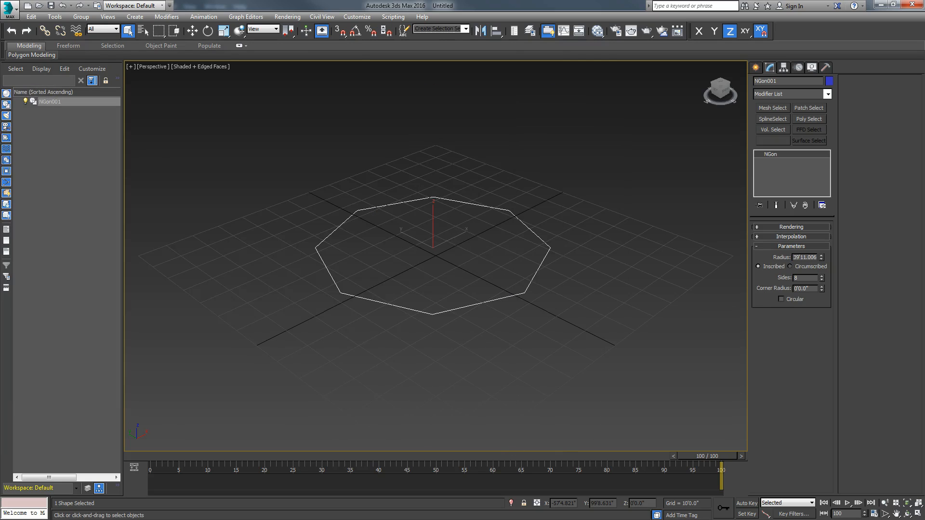
{"action": "double_click", "coordinate": [815, 257]}
Set the octagon's radius to 12' and zero its X and Y position
{"action": "type", "text": "12"}
{"action": "key", "text": "Return"}
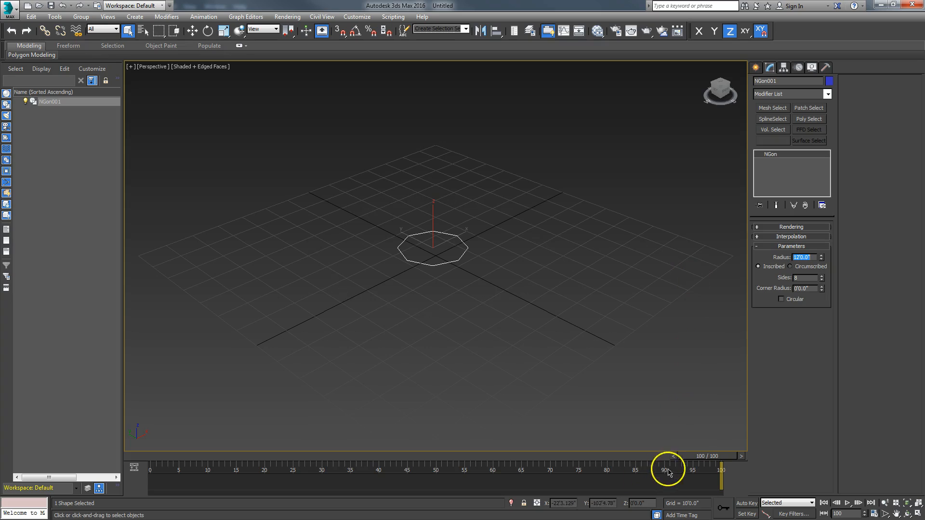
{"action": "right_click", "coordinate": [570, 399]}
{"action": "left_click", "coordinate": [580, 404]}
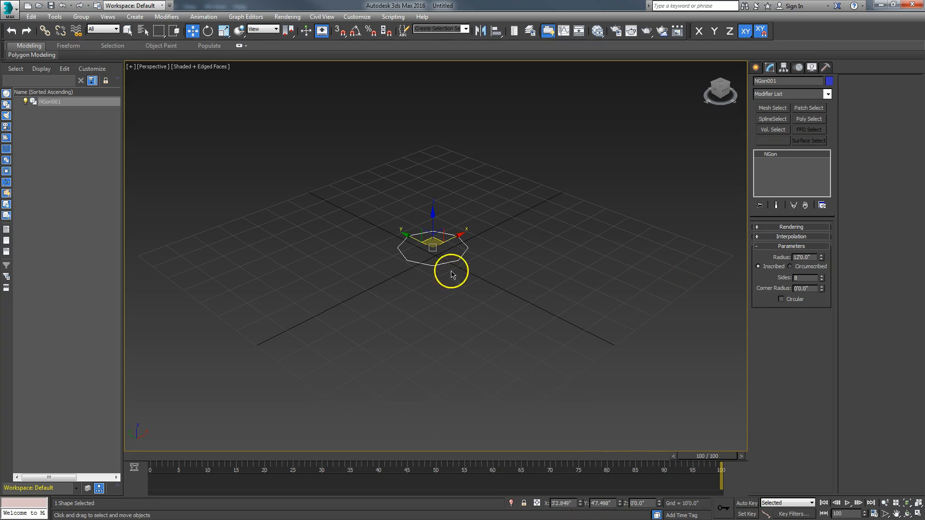
{"action": "right_click", "coordinate": [581, 504]}
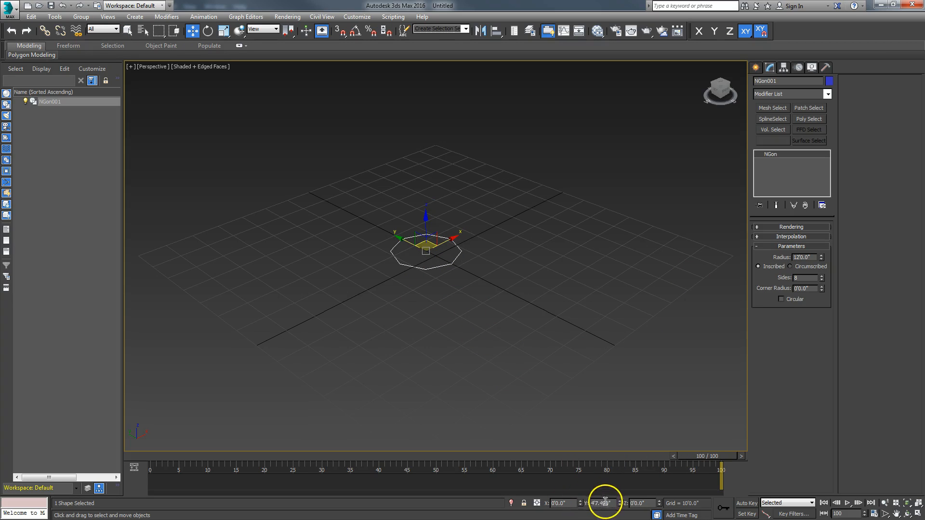
{"action": "right_click", "coordinate": [619, 505]}
Zoom in on the octagon and hide the ground grid with G
{"action": "left_click", "coordinate": [885, 503]}
{"action": "mouse_move", "coordinate": [415, 256]}
{"action": "left_mouse_down"}
{"action": "mouse_move", "coordinate": [430, 213]}
{"action": "mouse_move", "coordinate": [423, 262]}
{"action": "mouse_move", "coordinate": [412, 249]}
{"action": "left_mouse_up"}
{"action": "key", "text": "g"}
{"action": "key", "text": "w"}
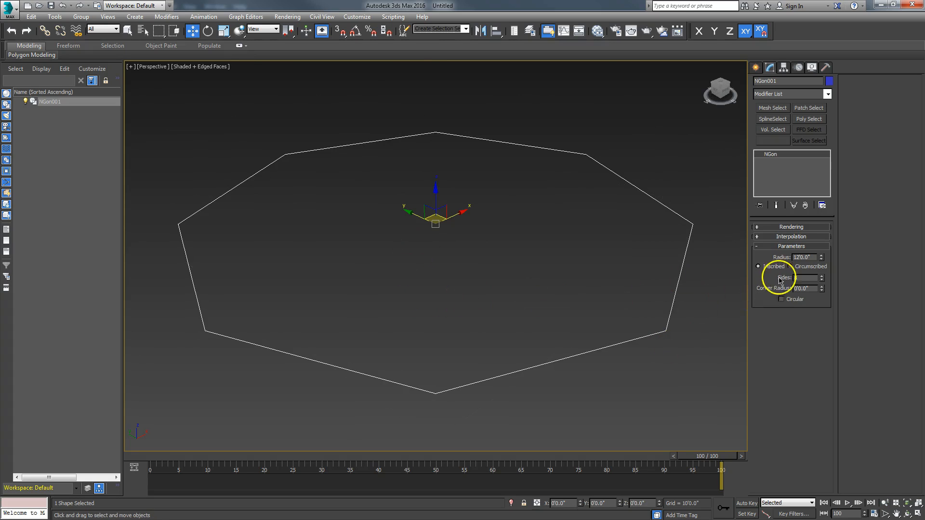
{"action": "right_click", "coordinate": [428, 277]}
Convert NGon001 to an Editable Spline and select the spline in Spline sub-object mode
{"action": "left_click", "coordinate": [409, 374]}
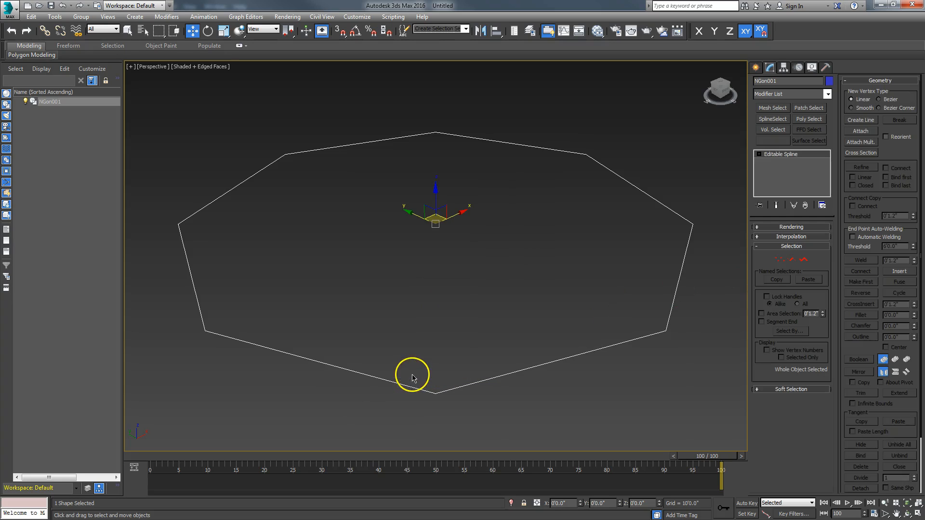
{"action": "left_click", "coordinate": [804, 261]}
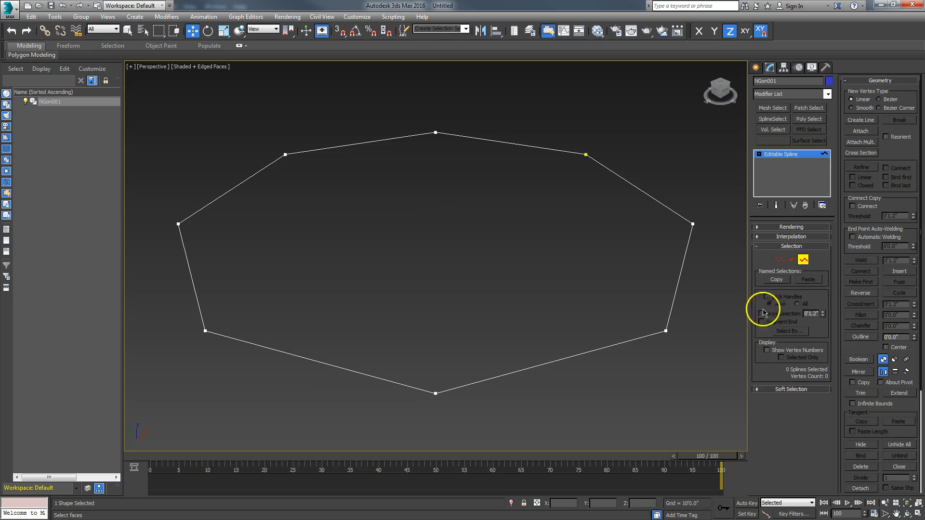
{"action": "left_click", "coordinate": [653, 334]}
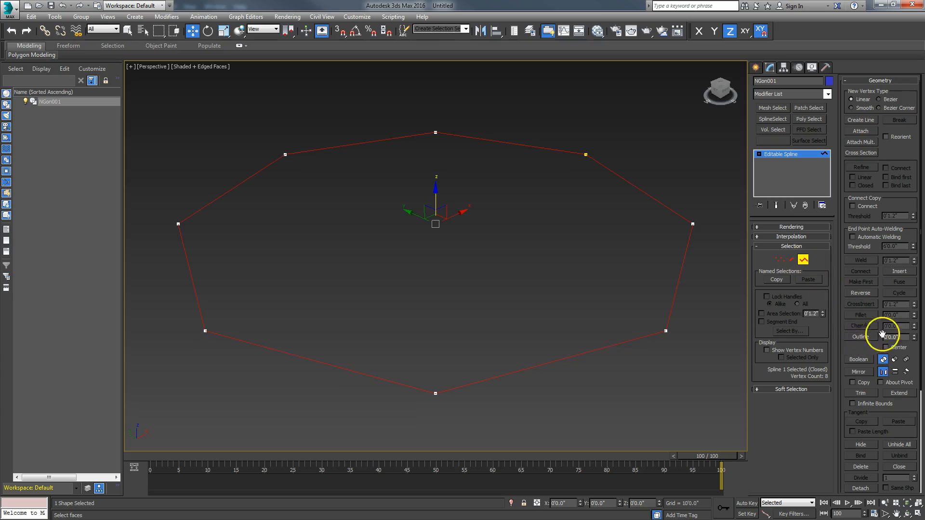
Try two Outline offsets, undo both, and turn off the Center option
{"action": "left_click", "coordinate": [861, 337]}
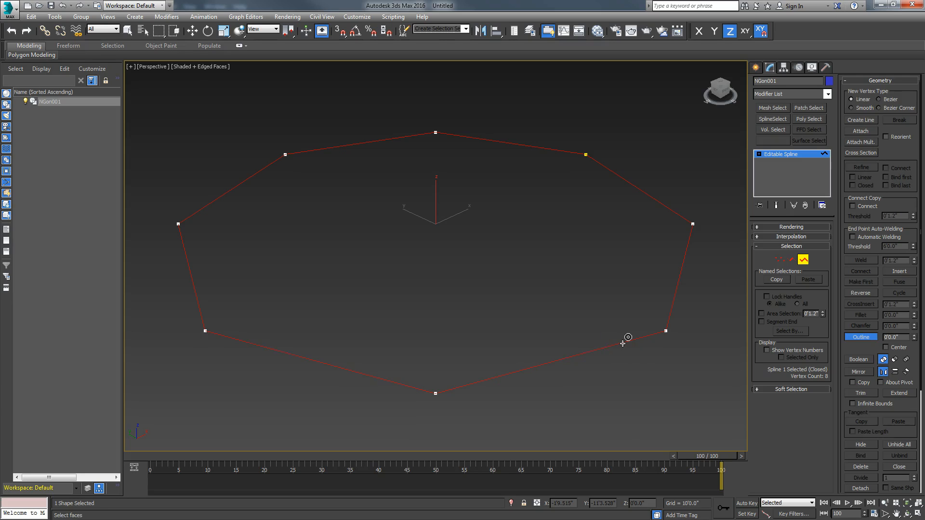
{"action": "left_click_drag", "start_coordinate": [623, 344], "coordinate": [663, 370]}
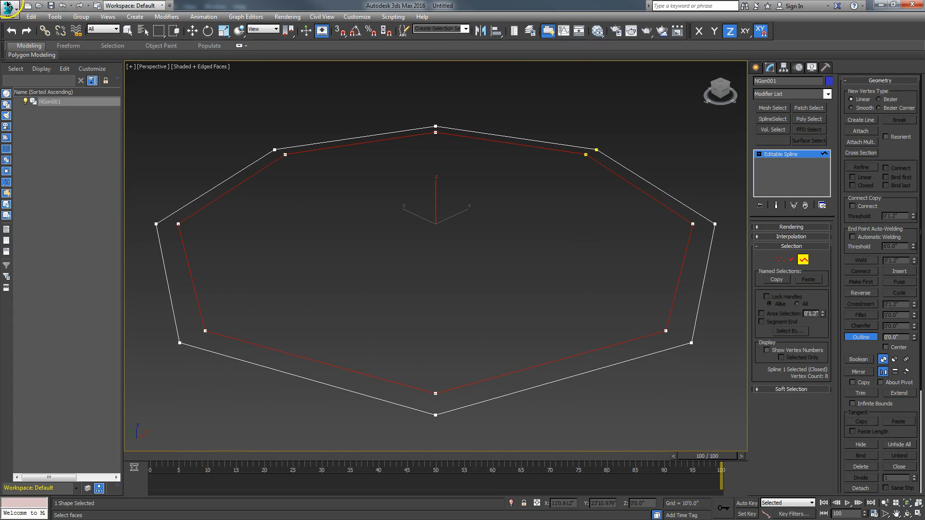
{"action": "left_click", "coordinate": [67, 5]}
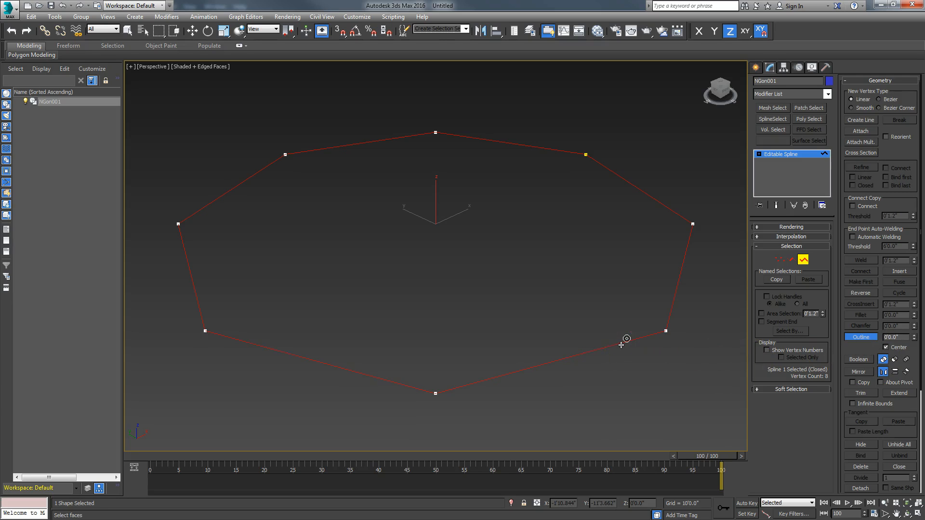
{"action": "left_click_drag", "start_coordinate": [621, 345], "coordinate": [614, 300]}
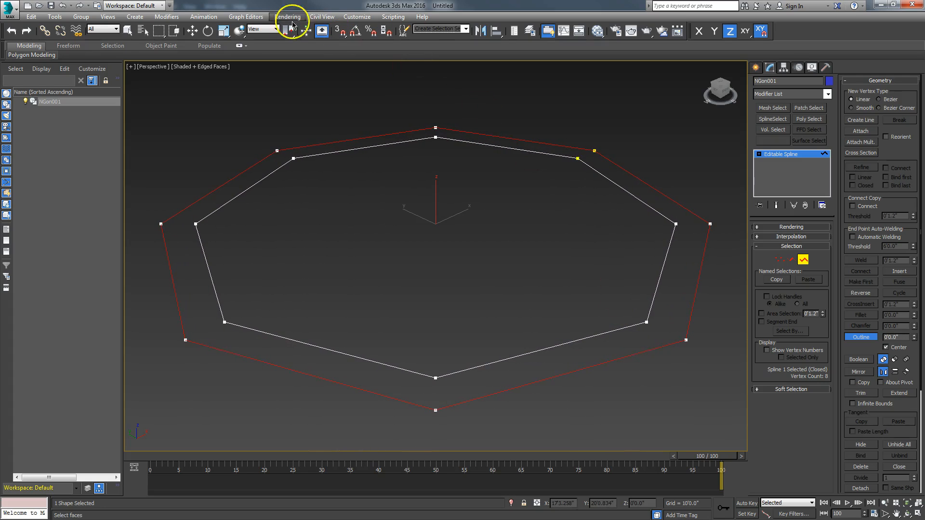
{"action": "left_click", "coordinate": [63, 6]}
{"action": "left_click", "coordinate": [887, 349]}
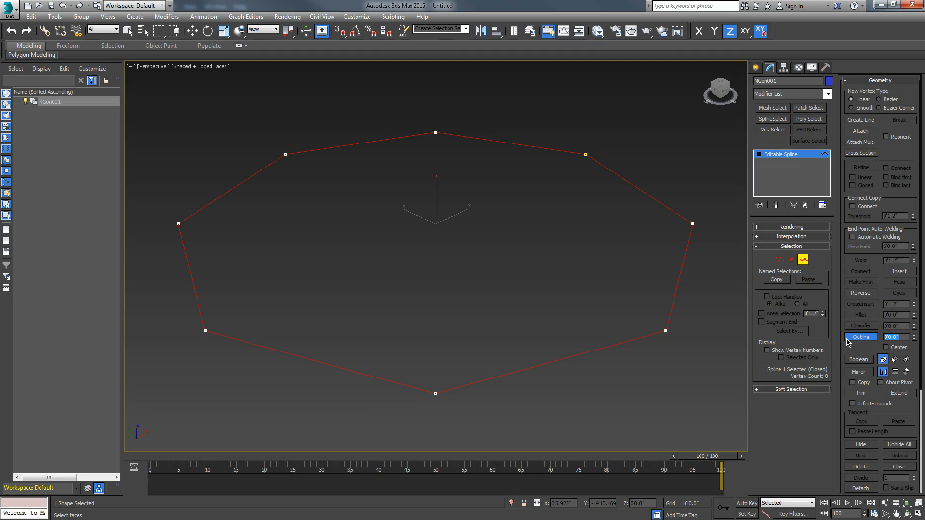
Outline the octagon inward by .8, then add a thin .05 outline to the new inner spline
{"action": "type", "text": ".8"}
{"action": "key", "text": "Return"}
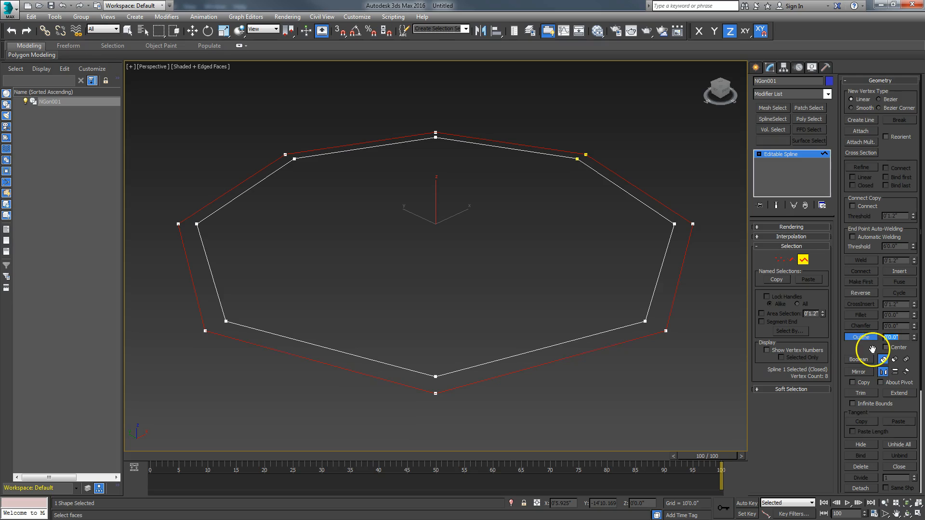
{"action": "scroll", "coordinate": [658, 320], "scroll_direction": "up", "scroll_amount": 8}
{"action": "middle_click_drag", "start_coordinate": [624, 336], "coordinate": [642, 327]}
{"action": "scroll", "coordinate": [624, 320], "scroll_direction": "down", "scroll_amount": 8}
{"action": "scroll", "coordinate": [620, 324], "scroll_direction": "up", "scroll_amount": 8}
{"action": "left_click", "coordinate": [618, 324]}
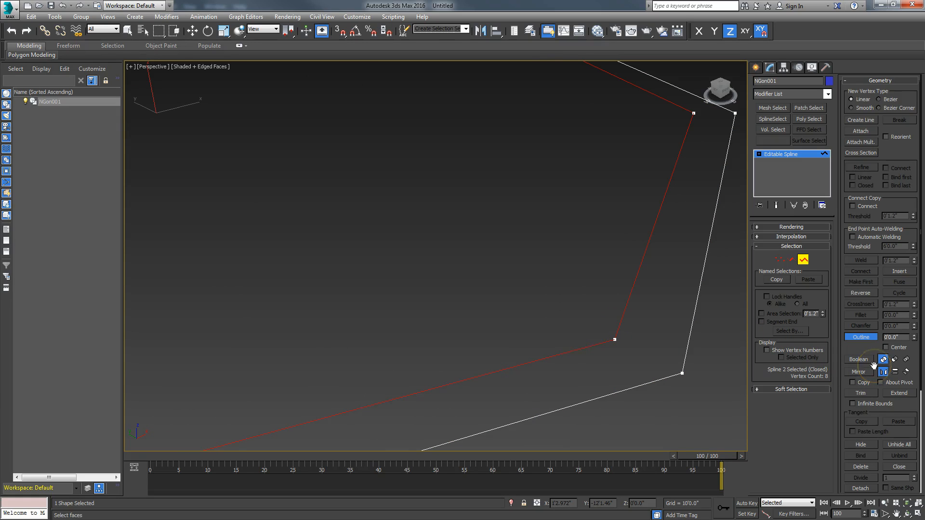
{"action": "left_click", "coordinate": [900, 336]}
{"action": "type", "text": ".05"}
{"action": "key", "text": "Return"}
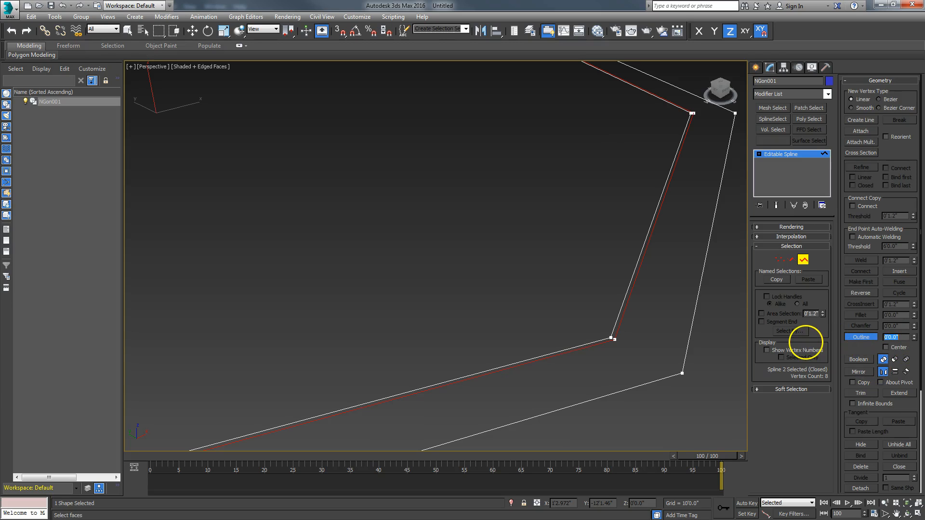
Outline the adjacent spline by .75 and add another outline ring to the innermost spline
{"action": "left_click", "coordinate": [621, 307]}
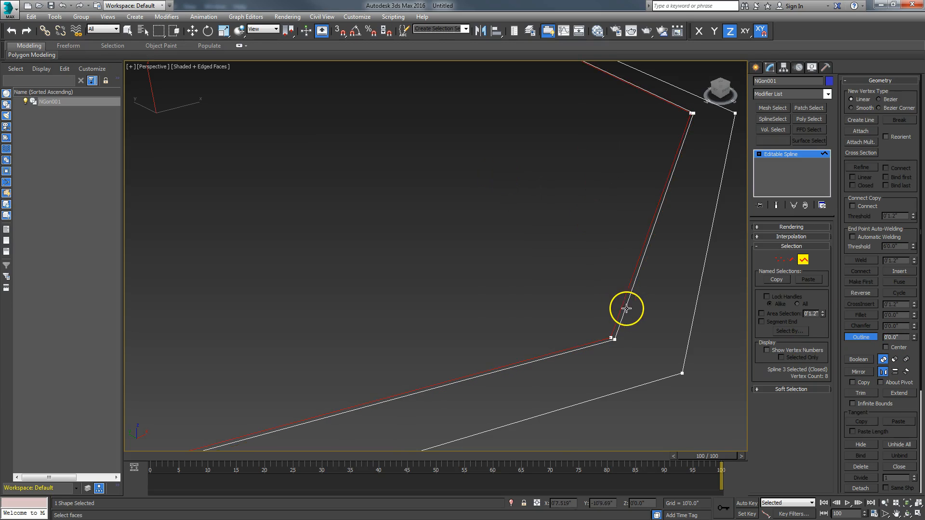
{"action": "type", "text": ".75"}
{"action": "key", "text": "Return"}
{"action": "left_click", "coordinate": [566, 224]}
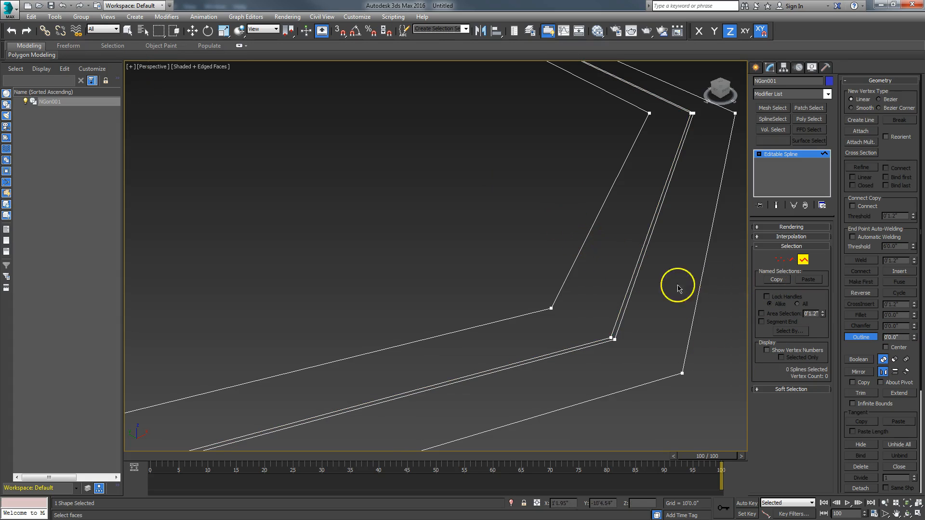
{"action": "left_click", "coordinate": [571, 269]}
{"action": "double_click", "coordinate": [897, 337]}
{"action": "type", "text": ".0"}
{"action": "key", "text": "Return"}
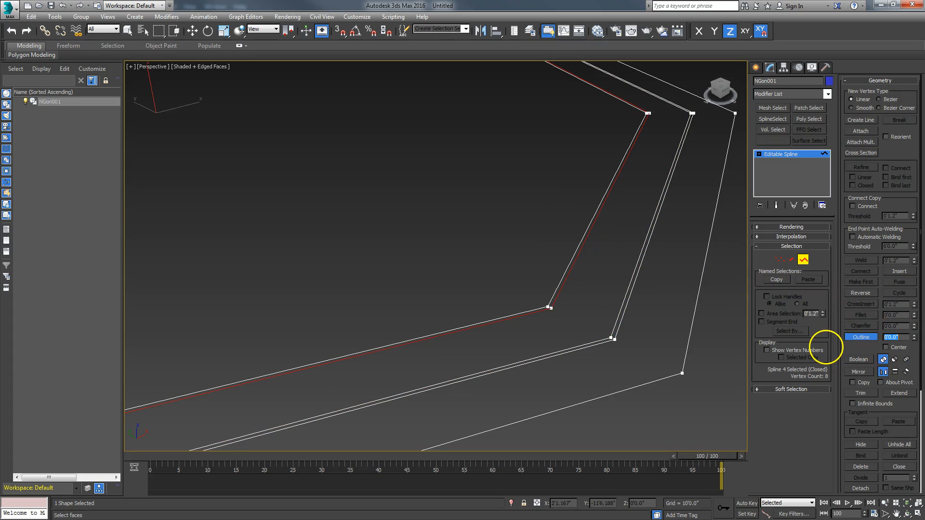
Add an inner ring offset by .8 plus thin outline rings, the last at .05
{"action": "left_click", "coordinate": [558, 285]}
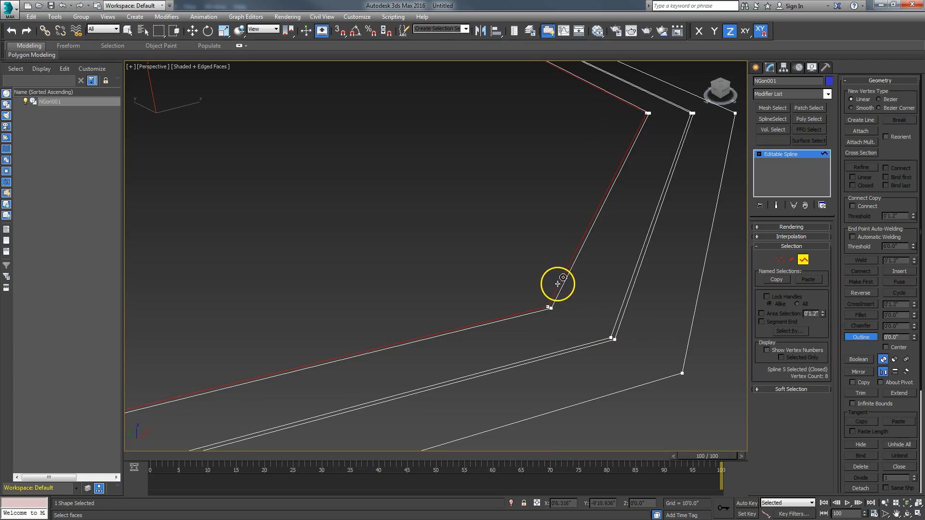
{"action": "double_click", "coordinate": [900, 338]}
{"action": "type", "text": ".8"}
{"action": "key", "text": "Return"}
{"action": "double_click", "coordinate": [899, 338]}
{"action": "key", "text": "Return"}
{"action": "left_click", "coordinate": [512, 251]}
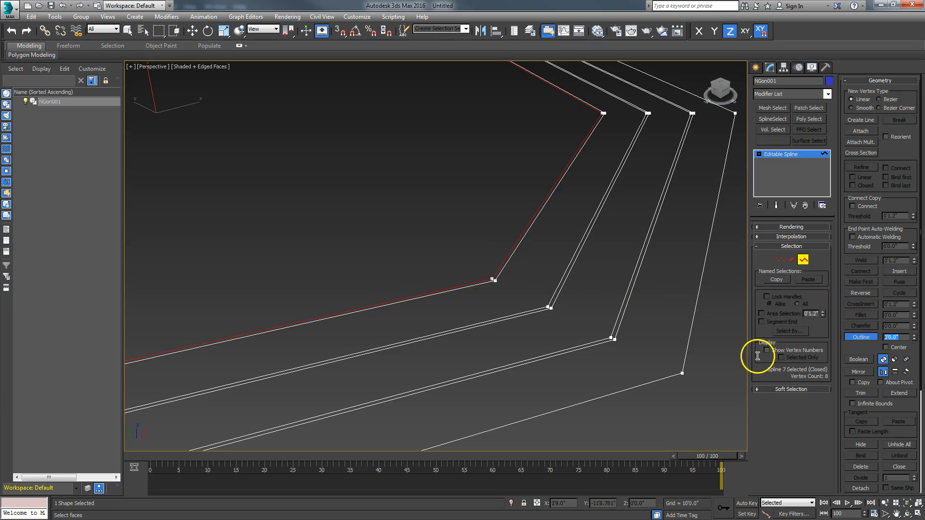
{"action": "type", "text": ".05"}
{"action": "key", "text": "Return"}
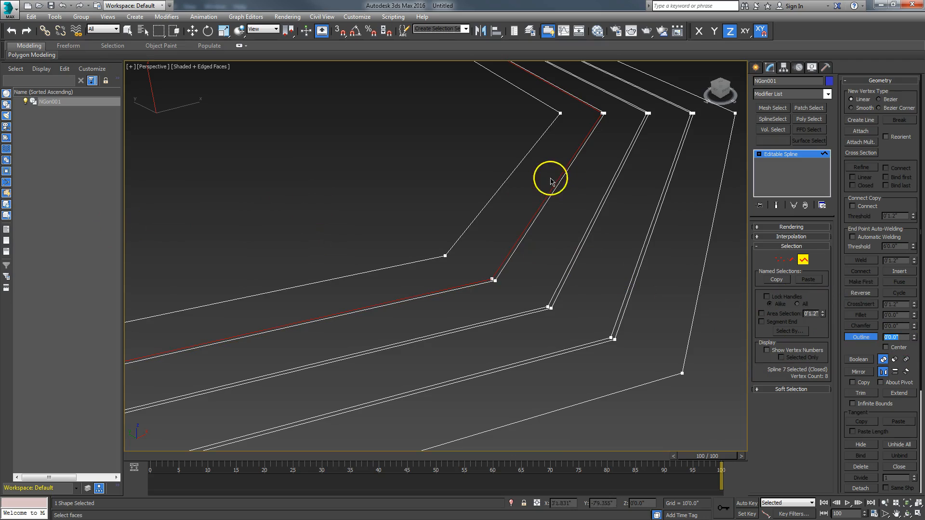
Add a .05 ring, a .335 inner ring, and another thin .05 outline
{"action": "left_click", "coordinate": [514, 181]}
{"action": "left_click", "coordinate": [894, 338]}
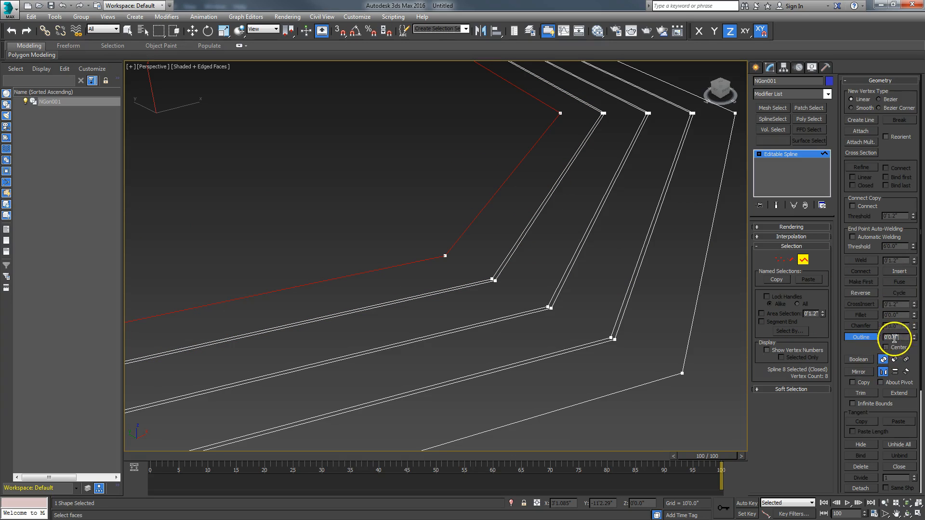
{"action": "type", "text": ".05"}
{"action": "key", "text": "Return"}
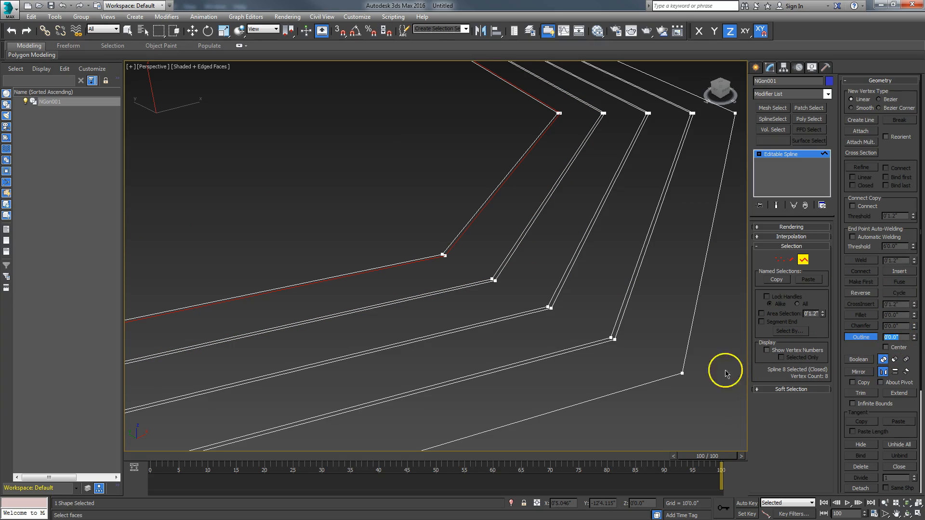
{"action": "left_click", "coordinate": [467, 224]}
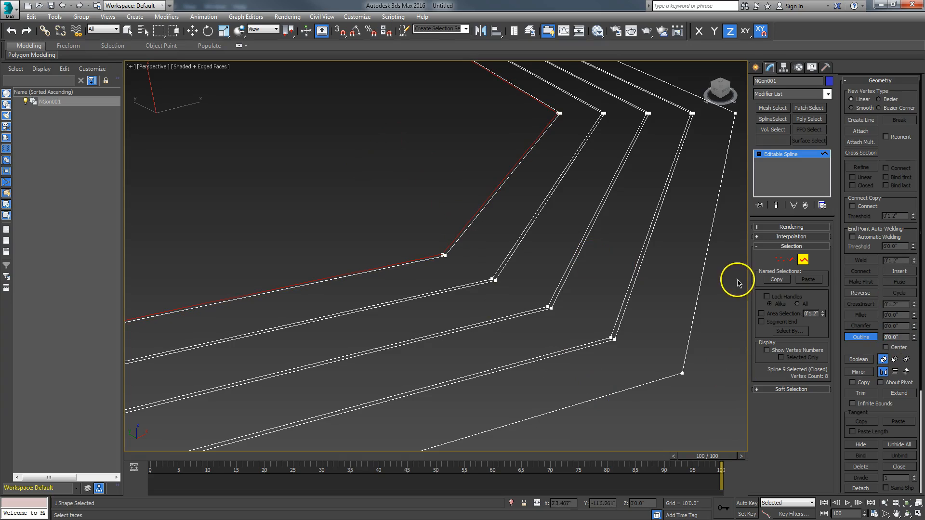
{"action": "left_click", "coordinate": [901, 337]}
{"action": "type", "text": ".335"}
{"action": "key", "text": "Return"}
{"action": "left_click", "coordinate": [428, 204]}
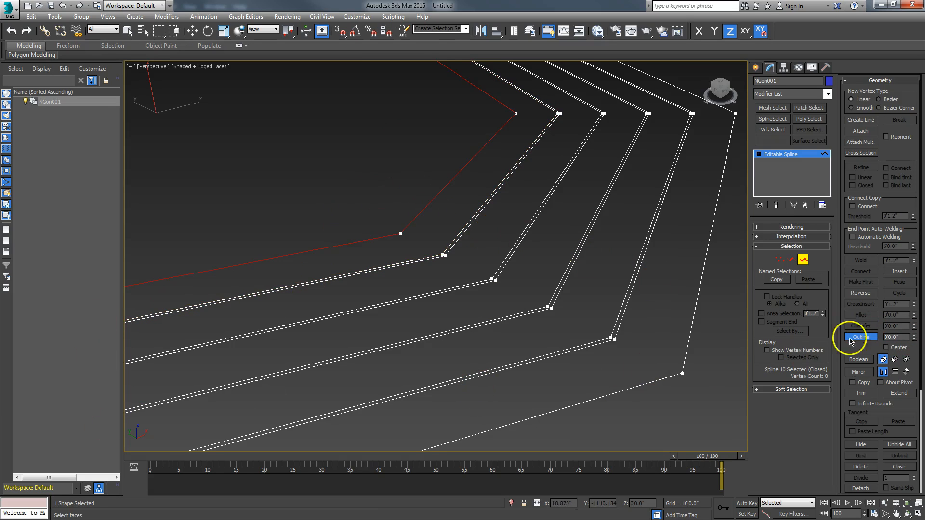
{"action": "left_click", "coordinate": [901, 337]}
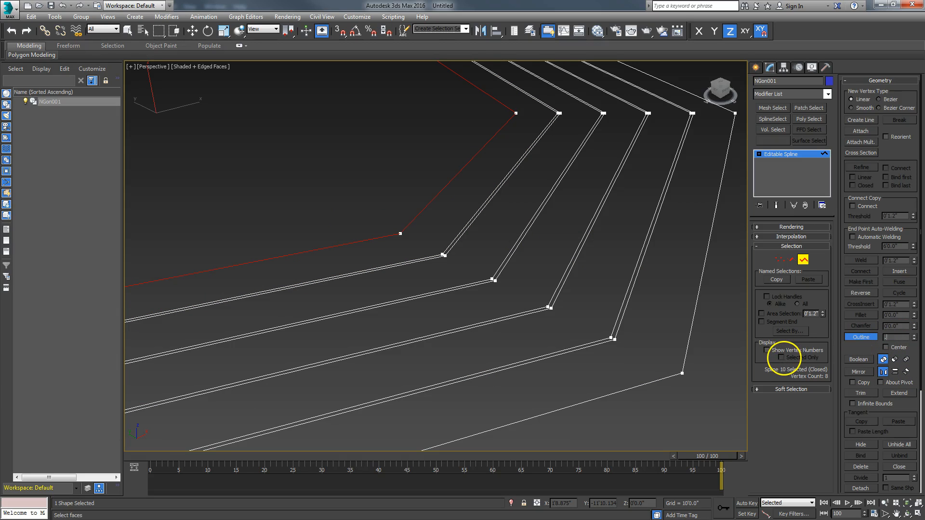
{"action": "type", "text": ".05"}
{"action": "key", "text": "Return"}
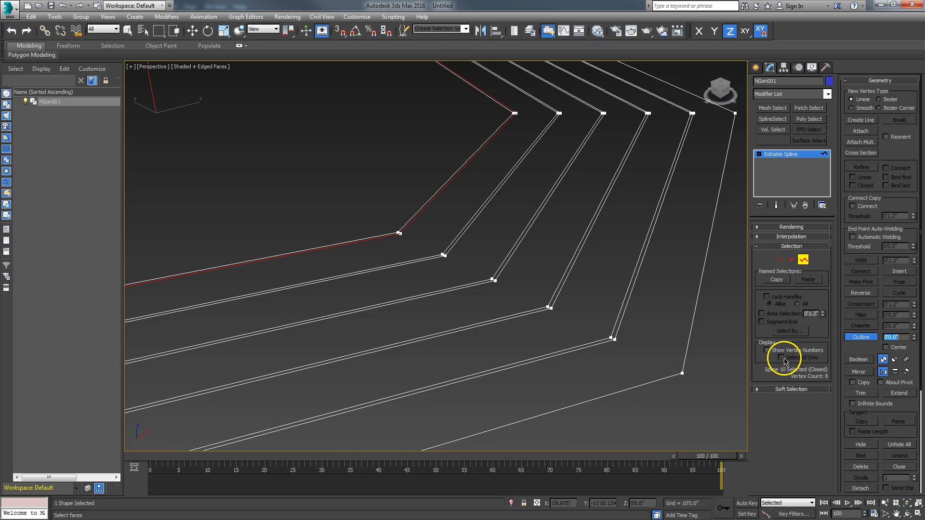
Add two more outline rings to the innermost splines
{"action": "left_click", "coordinate": [418, 210]}
{"action": "left_click", "coordinate": [902, 339]}
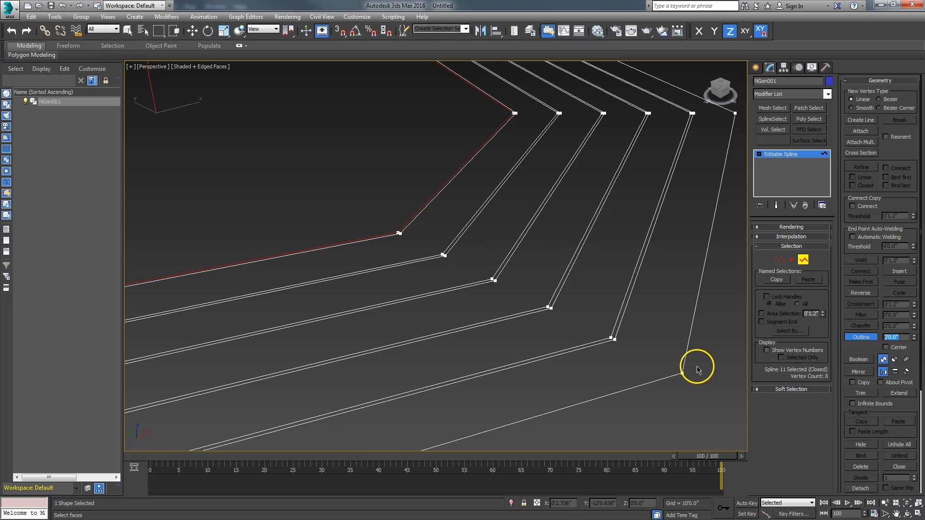
{"action": "type", "text": "."}
{"action": "key", "text": "Return"}
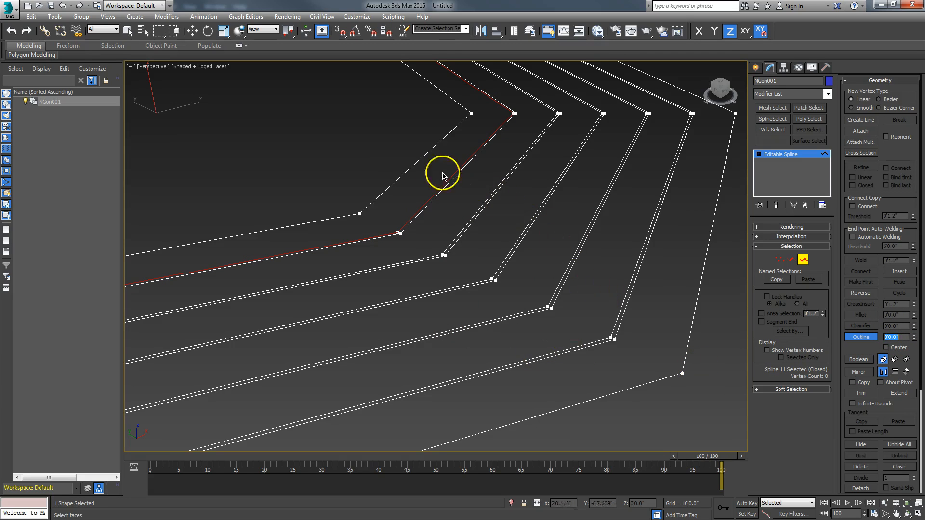
{"action": "left_click", "coordinate": [417, 163]}
{"action": "left_click", "coordinate": [899, 336]}
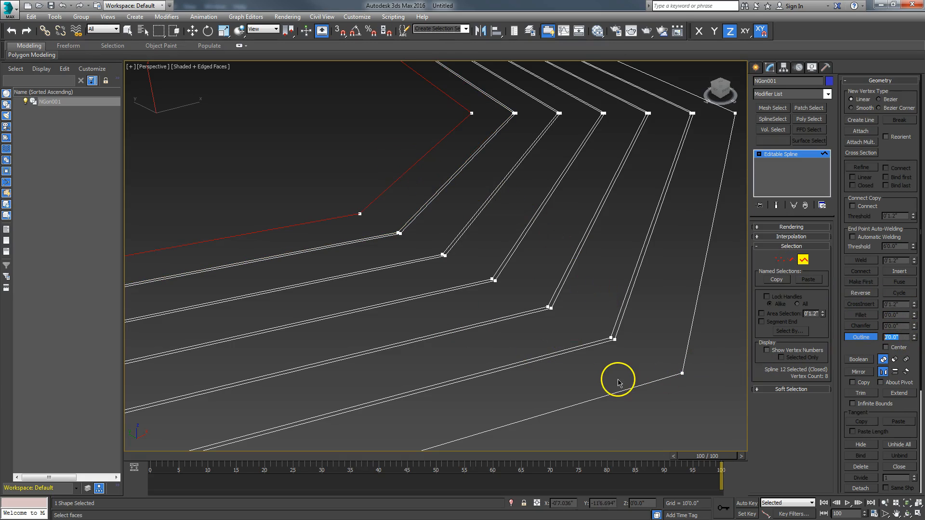
{"action": "type", "text": ".0"}
{"action": "key", "text": "Return"}
Add a .8 inner ring with a thin outline beside it
{"action": "middle_click_drag", "start_coordinate": [467, 278], "coordinate": [522, 316]}
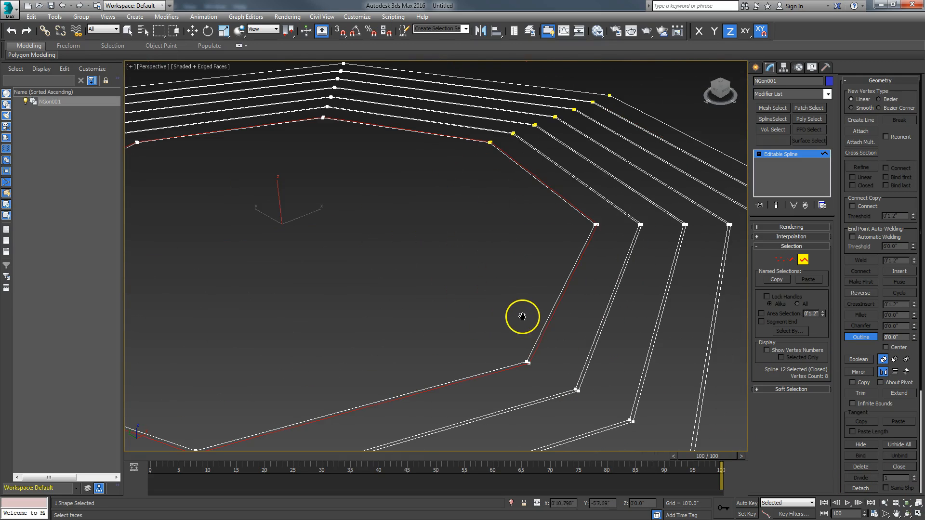
{"action": "left_click", "coordinate": [537, 335]}
{"action": "double_click", "coordinate": [904, 339]}
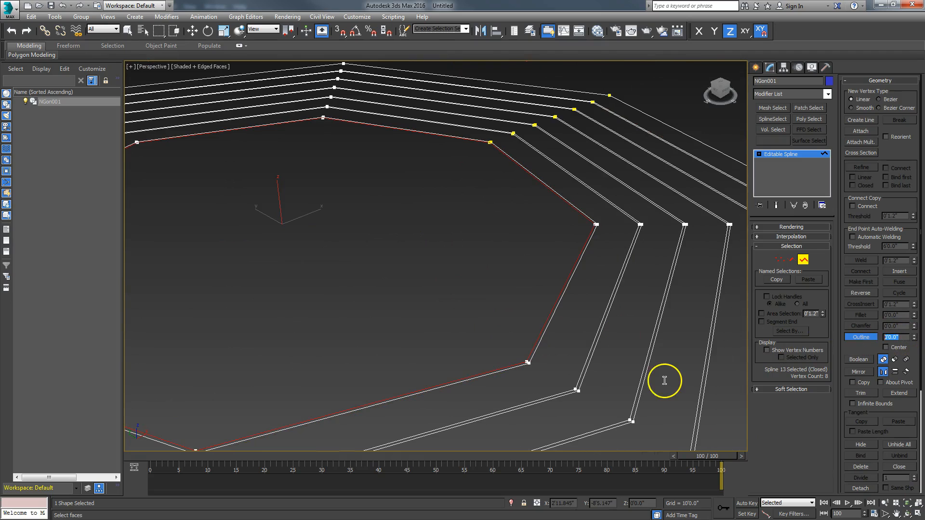
{"action": "type", "text": ".8"}
{"action": "key", "text": "Return"}
{"action": "left_click", "coordinate": [500, 314]}
{"action": "double_click", "coordinate": [894, 337]}
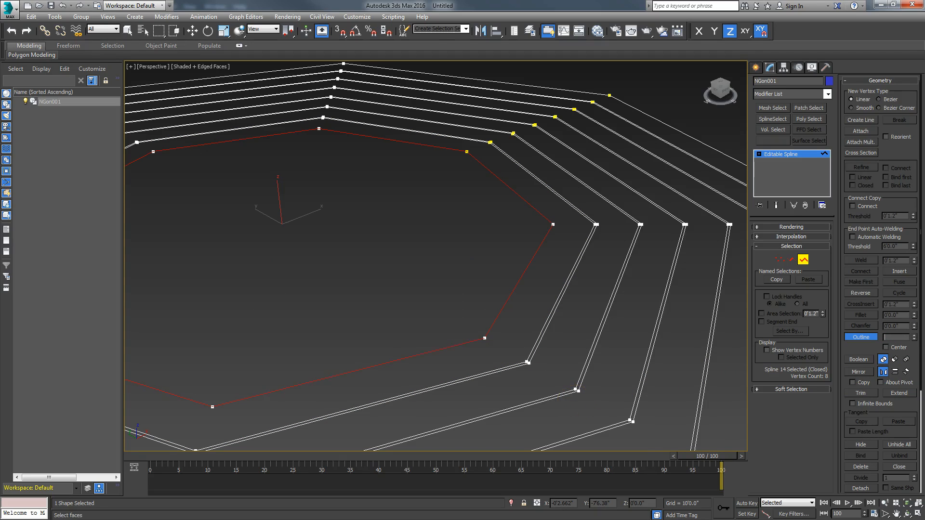
{"action": "type", "text": ".0"}
{"action": "key", "text": "Return"}
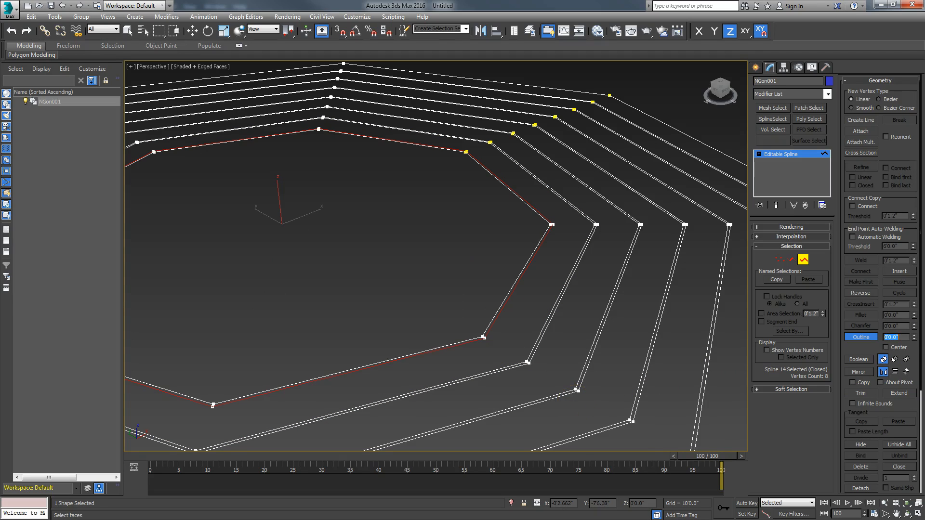
Add further inner outline rings, undoing the last one
{"action": "left_click", "coordinate": [487, 326]}
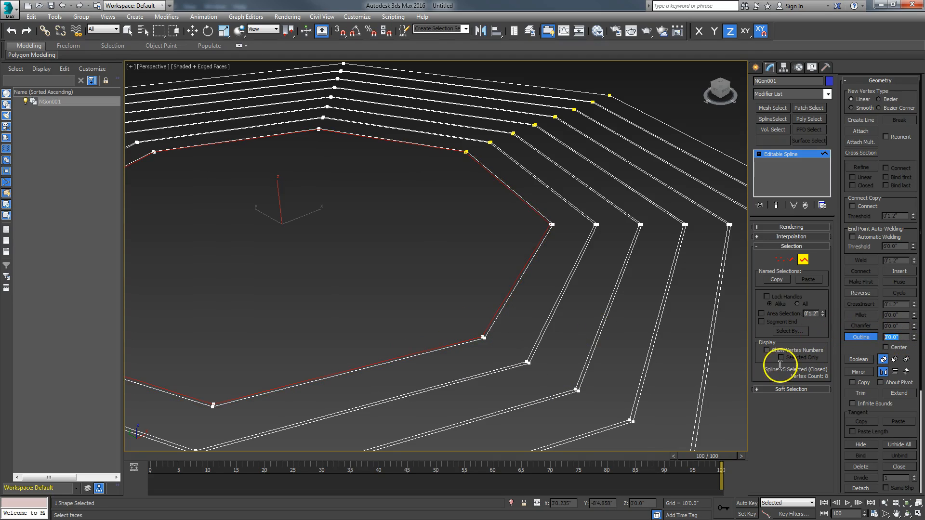
{"action": "key", "text": "Return"}
{"action": "left_click", "coordinate": [478, 271]}
{"action": "left_click", "coordinate": [902, 338]}
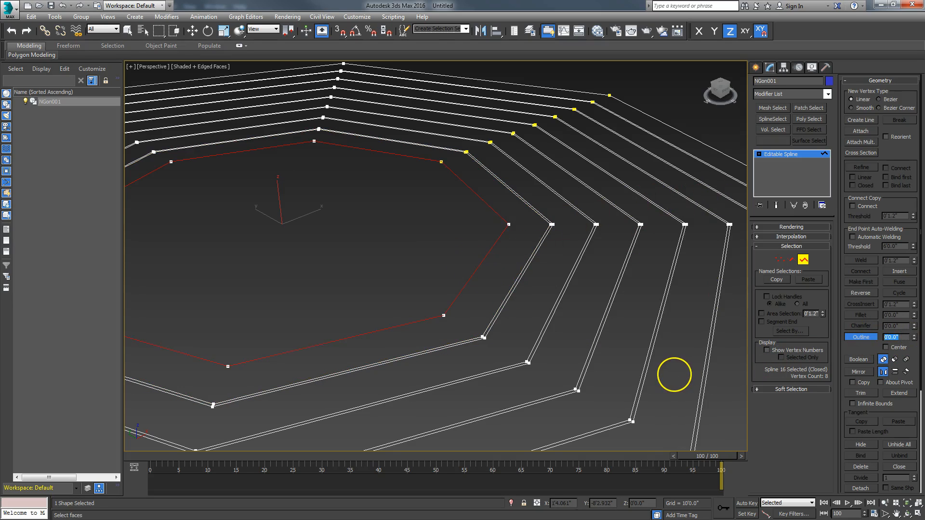
{"action": "type", "text": "0"}
{"action": "key", "text": "Return"}
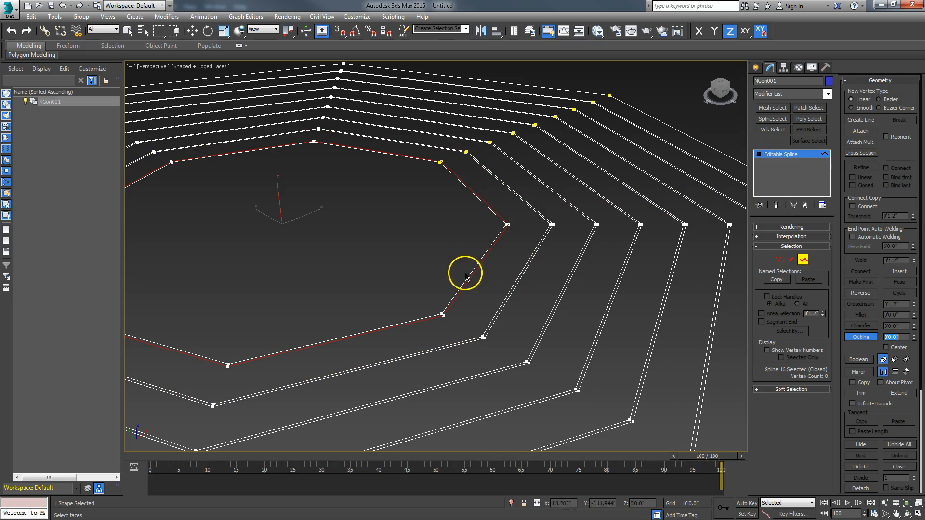
{"action": "scroll", "coordinate": [453, 284], "scroll_direction": "up", "scroll_amount": 4}
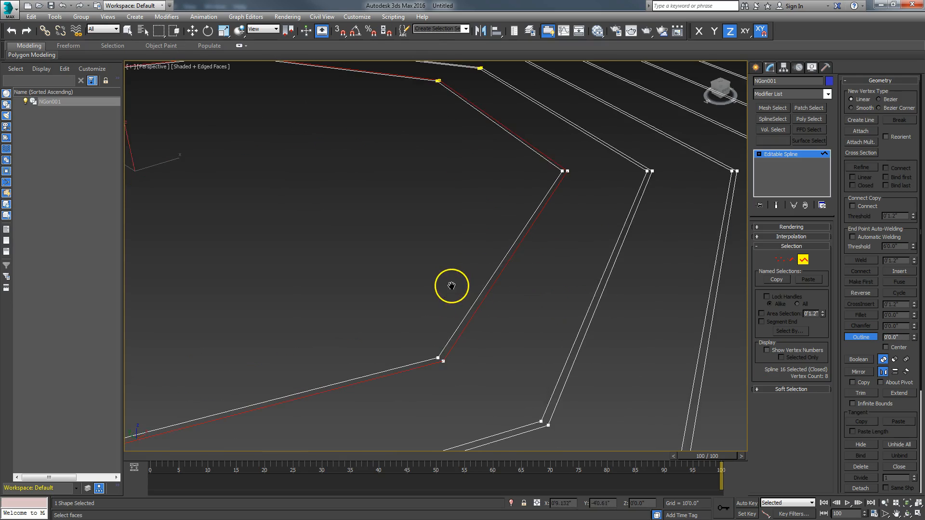
{"action": "left_click", "coordinate": [478, 312]}
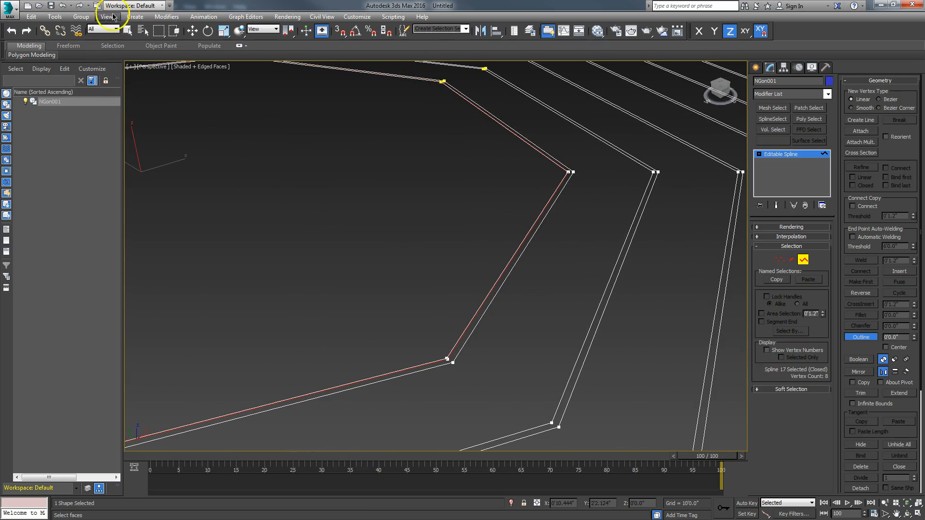
{"action": "left_click", "coordinate": [69, 5]}
Add an inner ring offset by .5 with a thin .03 outline
{"action": "double_click", "coordinate": [903, 338]}
{"action": "type", "text": ".5"}
{"action": "key", "text": "Return"}
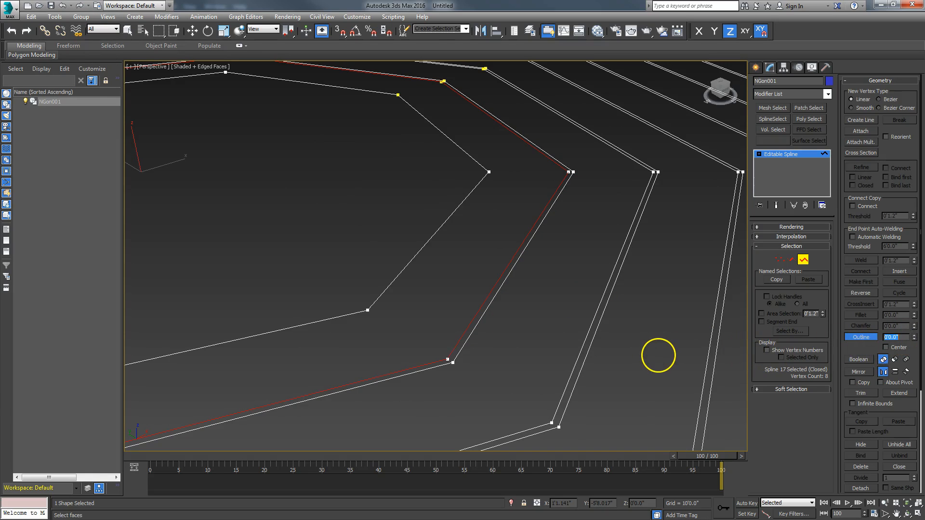
{"action": "left_click", "coordinate": [418, 252]}
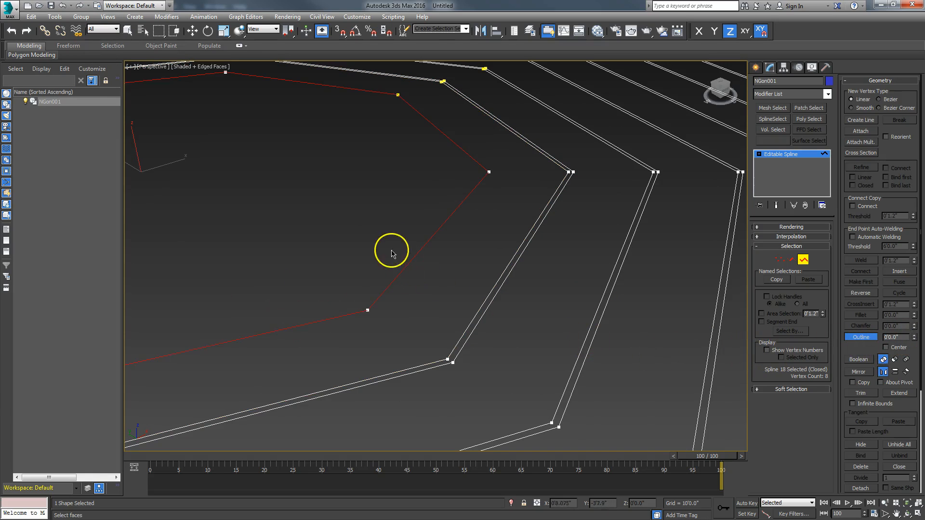
{"action": "double_click", "coordinate": [897, 337]}
{"action": "type", "text": ".03"}
{"action": "key", "text": "Return"}
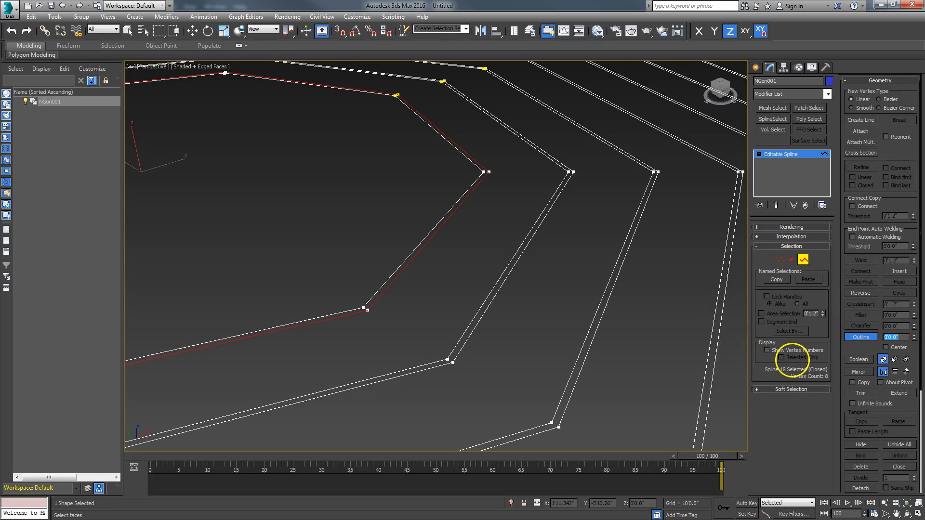
Centre the inner octagon and add a final .8 ring with a thin .05 outline
{"action": "scroll", "coordinate": [514, 341], "scroll_direction": "down", "scroll_amount": 5}
{"action": "middle_click_drag", "start_coordinate": [522, 335], "coordinate": [423, 262]}
{"action": "middle_click_drag", "start_coordinate": [399, 214], "coordinate": [435, 291]}
{"action": "scroll", "coordinate": [434, 291], "scroll_direction": "up", "scroll_amount": 5}
{"action": "middle_click_drag", "start_coordinate": [498, 361], "coordinate": [407, 303]}
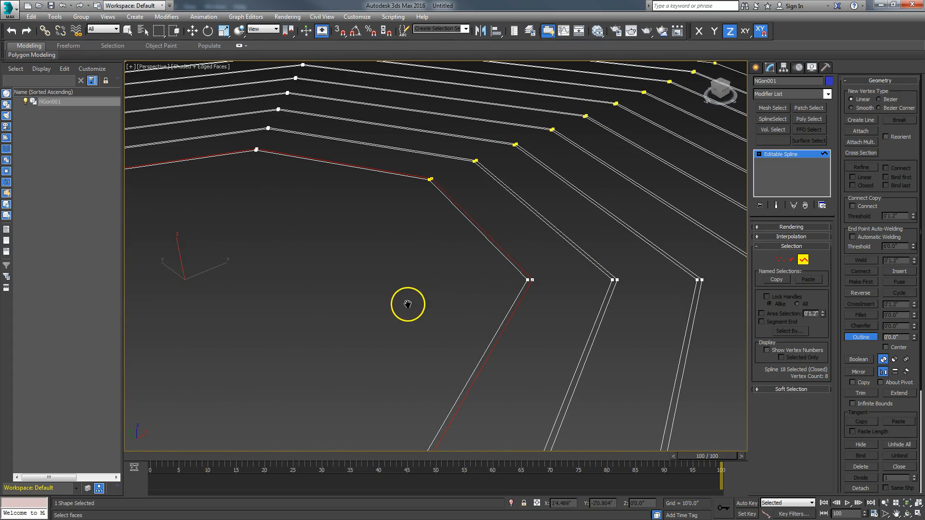
{"action": "left_click", "coordinate": [472, 372]}
{"action": "double_click", "coordinate": [902, 338]}
{"action": "type", "text": ".8"}
{"action": "key", "text": "Return"}
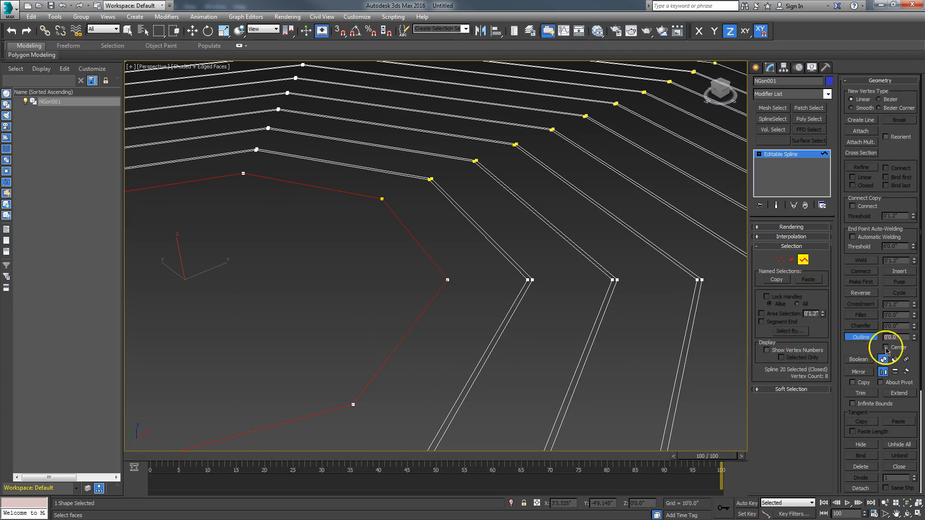
{"action": "double_click", "coordinate": [906, 337]}
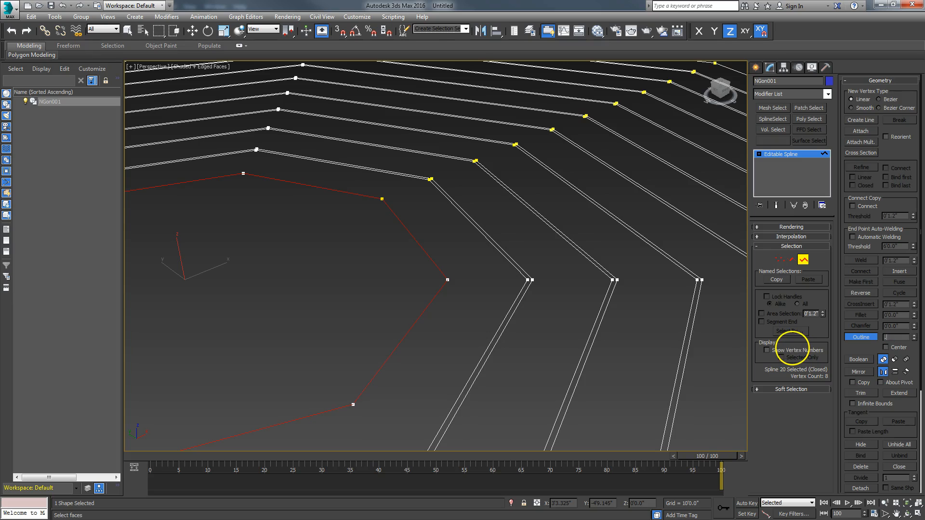
{"action": "type", "text": ".05"}
{"action": "key", "text": "Return"}
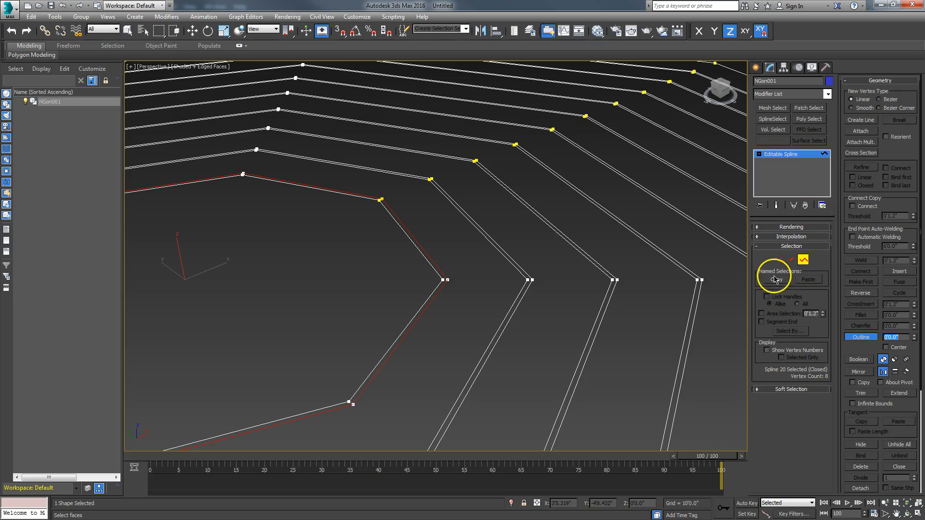
Exit Spline sub-object mode and frame the whole ring shape
{"action": "left_click", "coordinate": [806, 260]}
{"action": "scroll", "coordinate": [537, 326], "scroll_direction": "down", "scroll_amount": 5}
{"action": "middle_click_drag", "start_coordinate": [551, 296], "coordinate": [516, 241]}
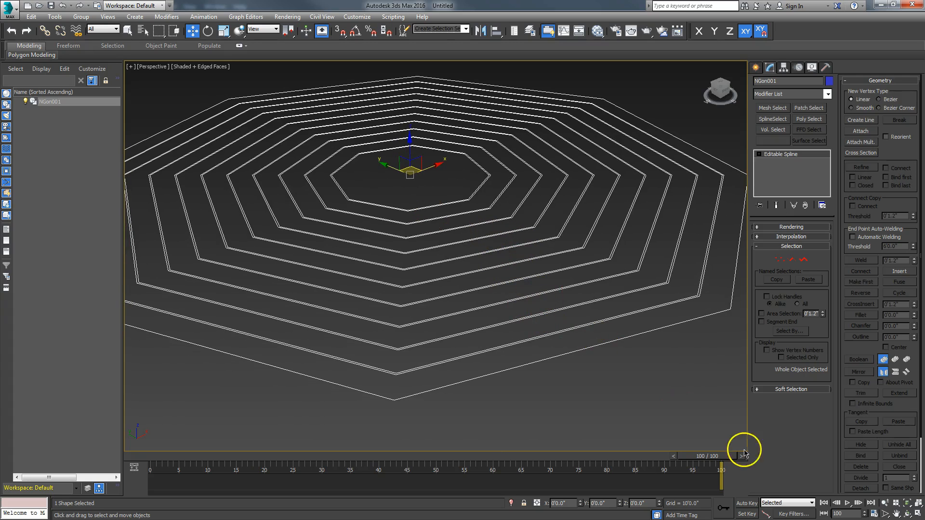
Orbit to look down on the rings and convert NGon001 to an Editable Poly
{"action": "left_click", "coordinate": [907, 513]}
{"action": "left_click_drag", "start_coordinate": [514, 325], "coordinate": [620, 377]}
{"action": "mouse_move", "coordinate": [470, 270]}
{"action": "left_mouse_down"}
{"action": "mouse_move", "coordinate": [467, 302]}
{"action": "mouse_move", "coordinate": [447, 289]}
{"action": "mouse_move", "coordinate": [465, 276]}
{"action": "left_mouse_up"}
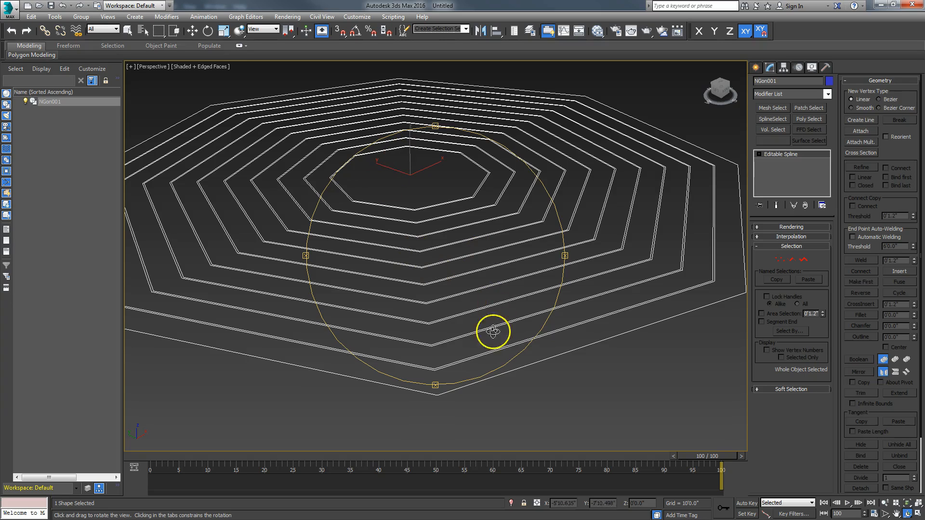
{"action": "right_click", "coordinate": [457, 315]}
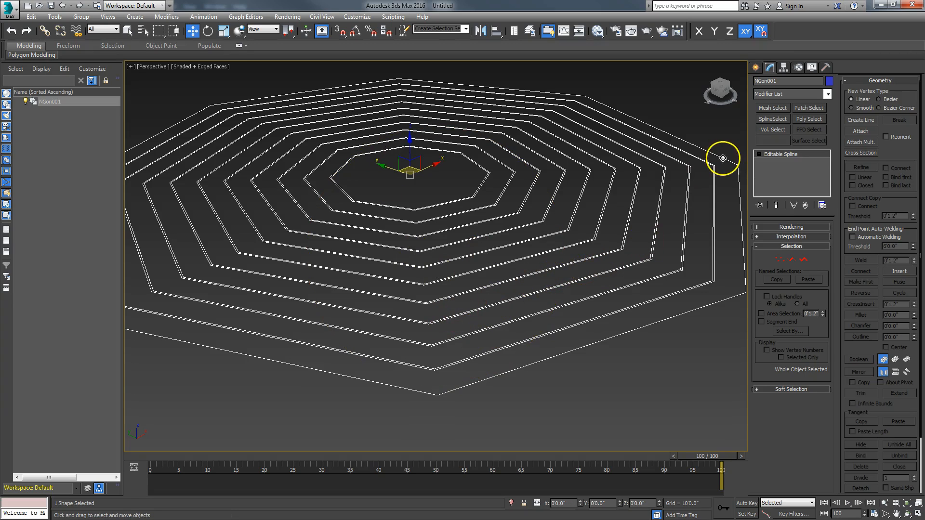
{"action": "right_click", "coordinate": [479, 315]}
{"action": "mouse_move", "coordinate": [497, 411]}
{"action": "left_click", "coordinate": [466, 428]}
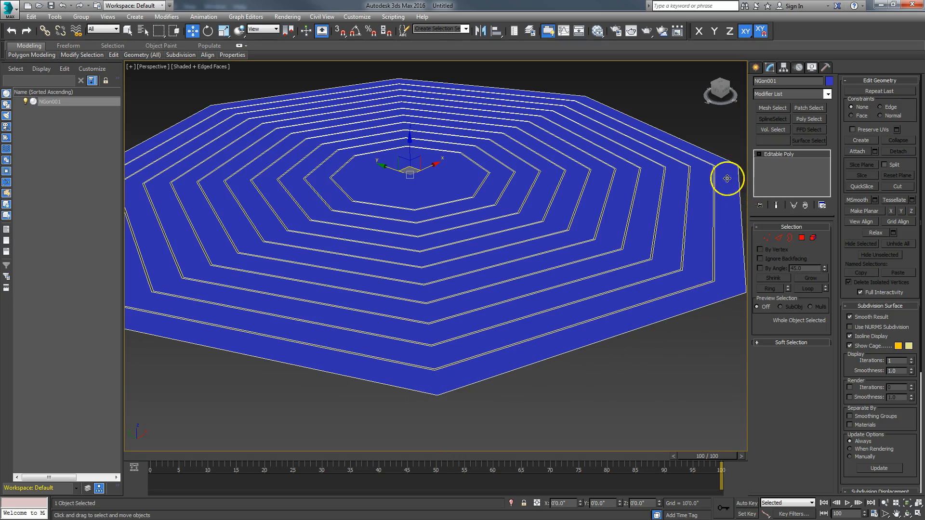
Undo the Editable Poly conversion, then add and delete an Extrude modifier
{"action": "left_click", "coordinate": [63, 6]}
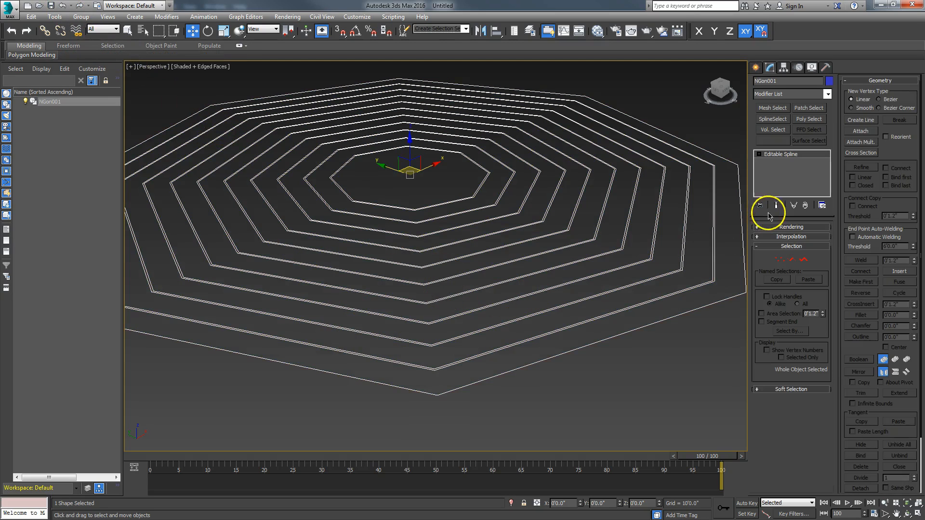
{"action": "left_click", "coordinate": [828, 95]}
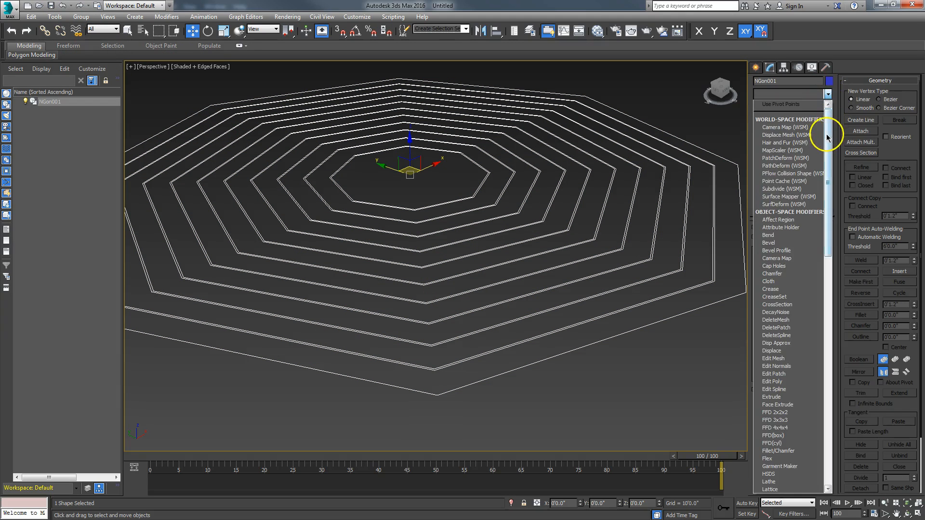
{"action": "left_click_drag", "start_coordinate": [829, 137], "coordinate": [833, 164]}
{"action": "scroll", "coordinate": [816, 217], "scroll_direction": "down", "scroll_amount": 1}
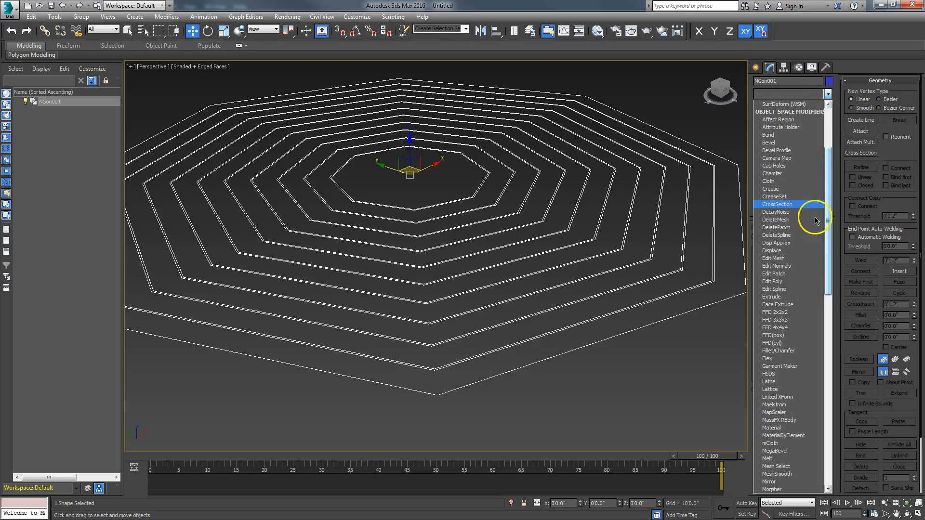
{"action": "left_click", "coordinate": [772, 297]}
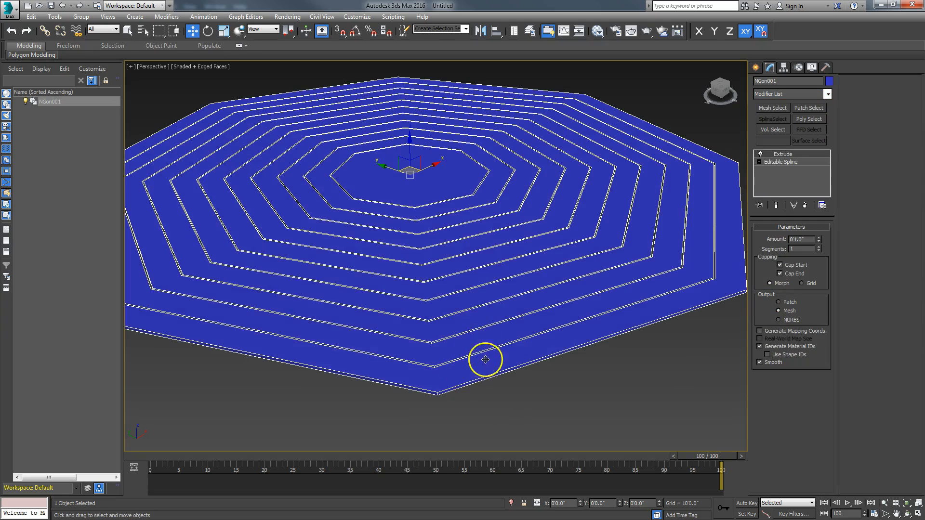
{"action": "left_click", "coordinate": [805, 205]}
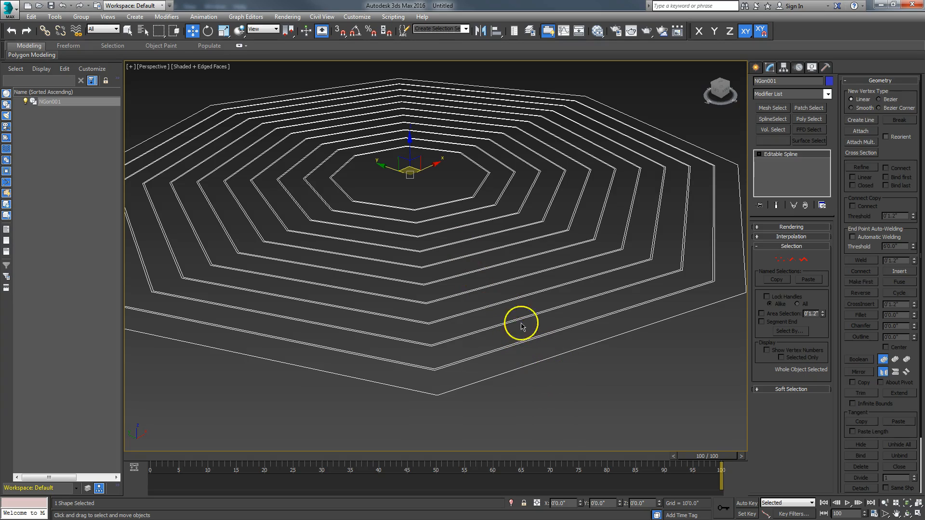
In Spline mode, start a Cross Section chain from the outer octagon spline
{"action": "left_click", "coordinate": [805, 261]}
{"action": "middle_click_drag", "start_coordinate": [733, 332], "coordinate": [552, 374], "text": "alt"}
{"action": "scroll", "coordinate": [548, 395], "scroll_direction": "up", "scroll_amount": 3}
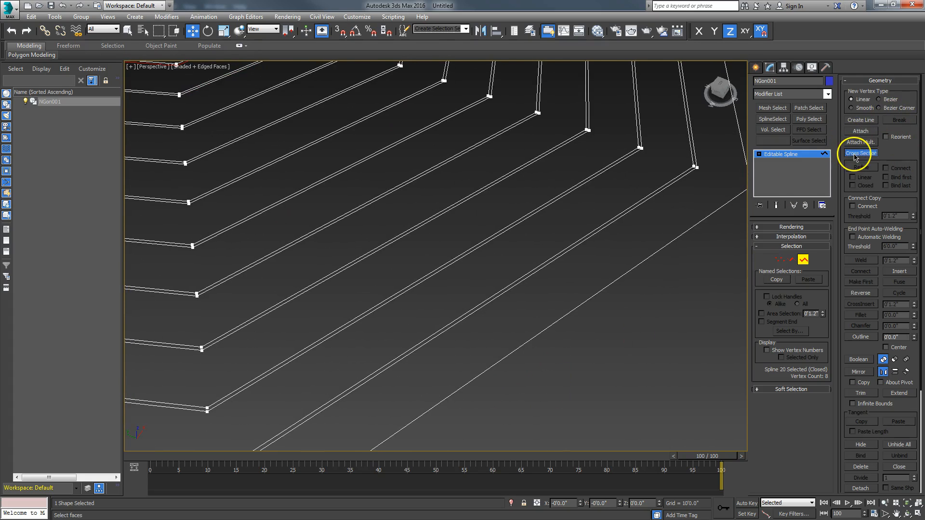
{"action": "left_click", "coordinate": [628, 270]}
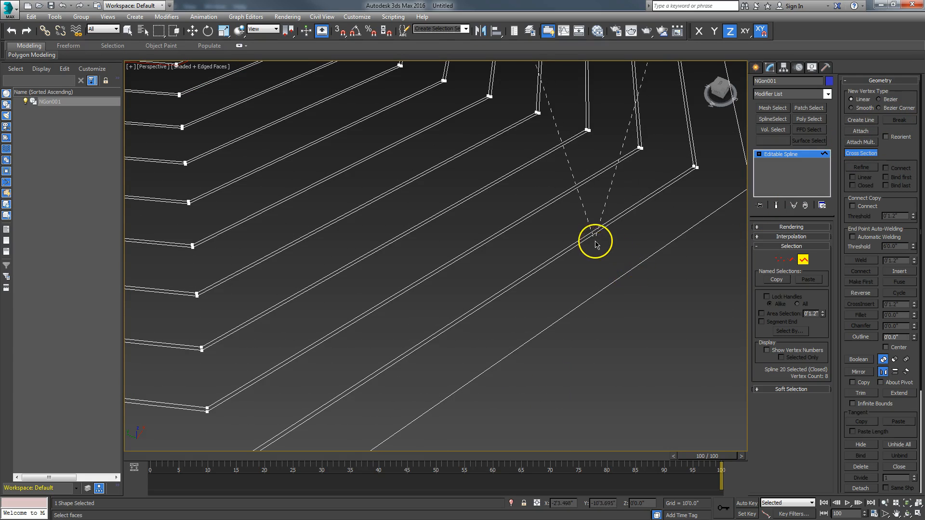
{"action": "scroll", "coordinate": [630, 252], "scroll_direction": "down", "scroll_amount": 8}
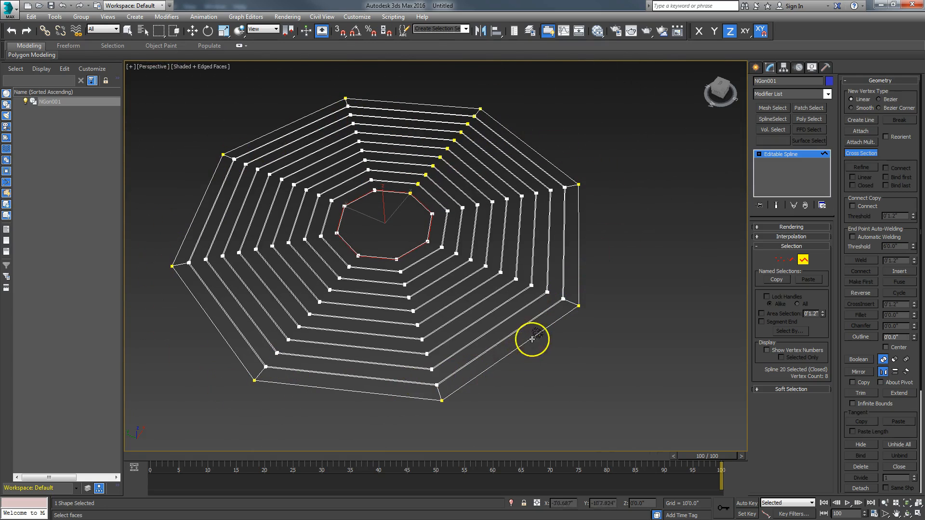
{"action": "scroll", "coordinate": [533, 337], "scroll_direction": "up", "scroll_amount": 6}
{"action": "middle_click_drag", "start_coordinate": [520, 337], "coordinate": [504, 375]}
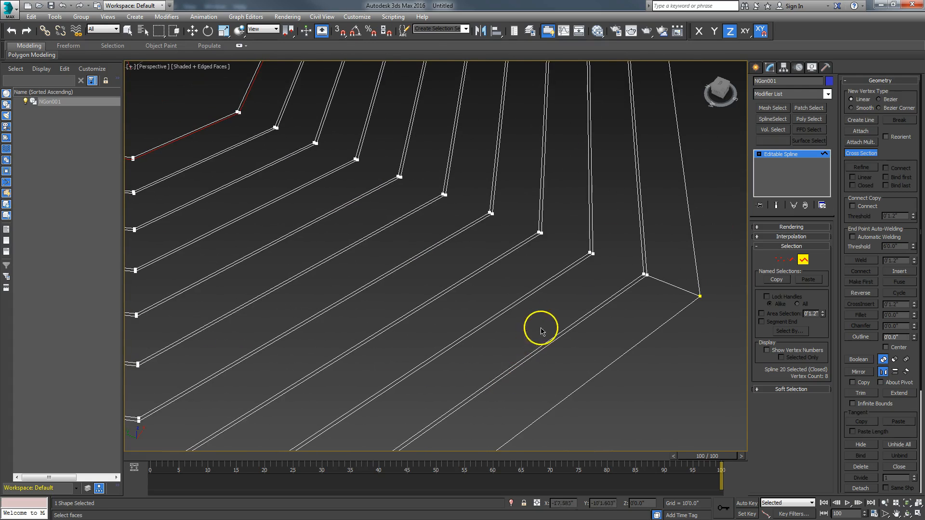
{"action": "right_click", "coordinate": [590, 295]}
Link the corners of successive octagon rings into one radial cross-section chain
{"action": "left_click", "coordinate": [856, 153]}
{"action": "left_click", "coordinate": [605, 300]}
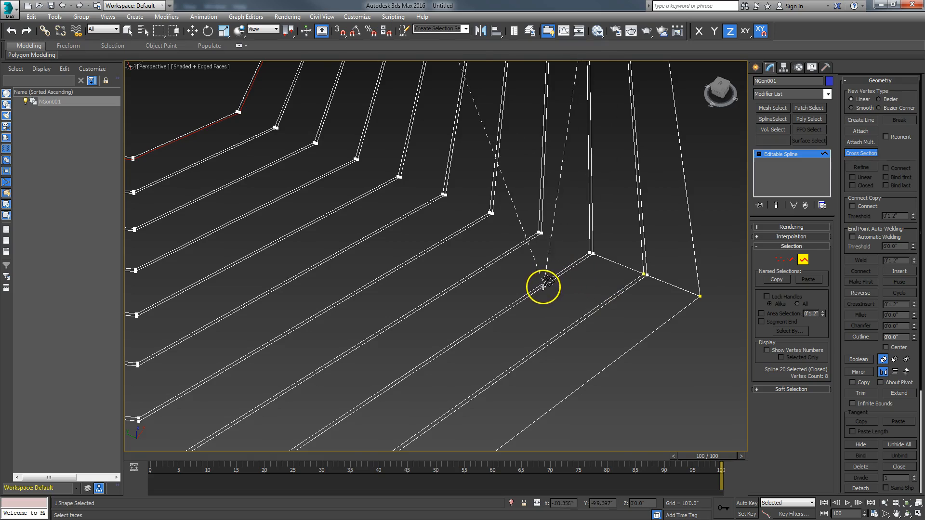
{"action": "scroll", "coordinate": [543, 286], "scroll_direction": "up", "scroll_amount": 2}
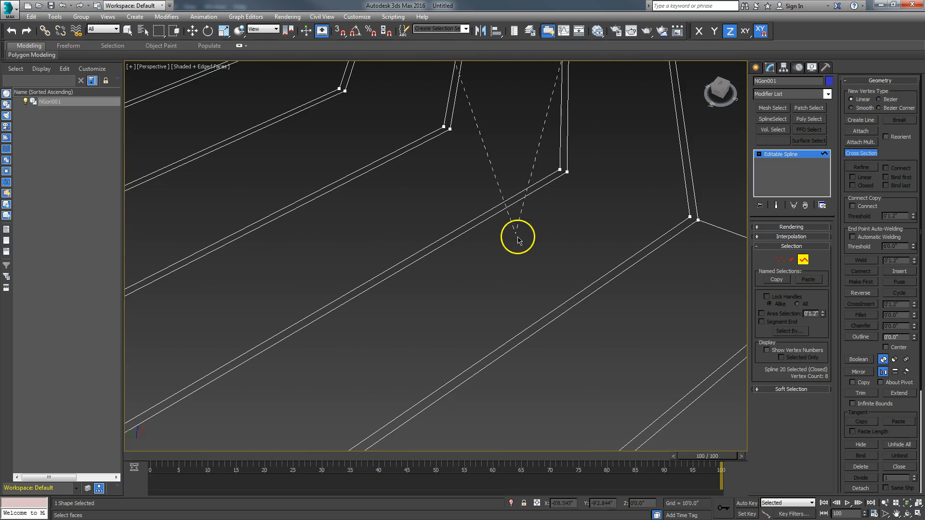
{"action": "left_click", "coordinate": [495, 207]}
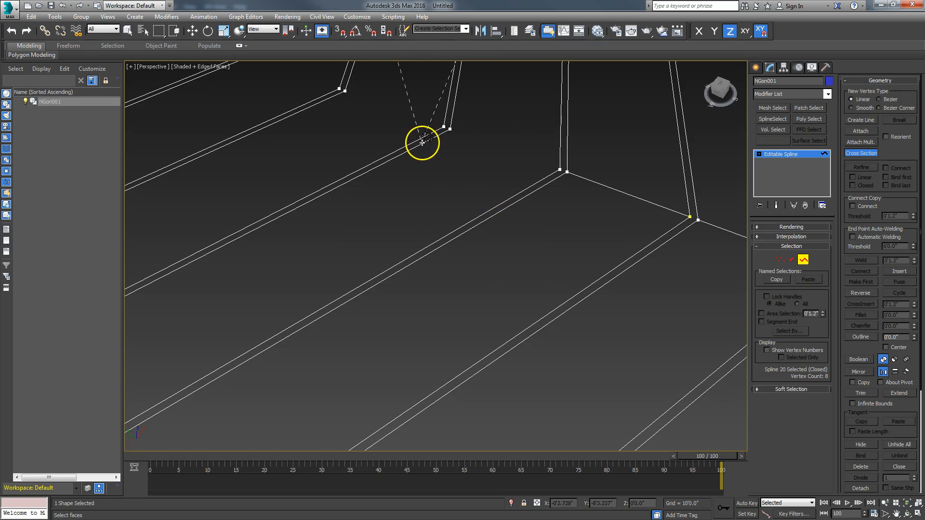
{"action": "middle_click_drag", "start_coordinate": [413, 148], "coordinate": [487, 261]}
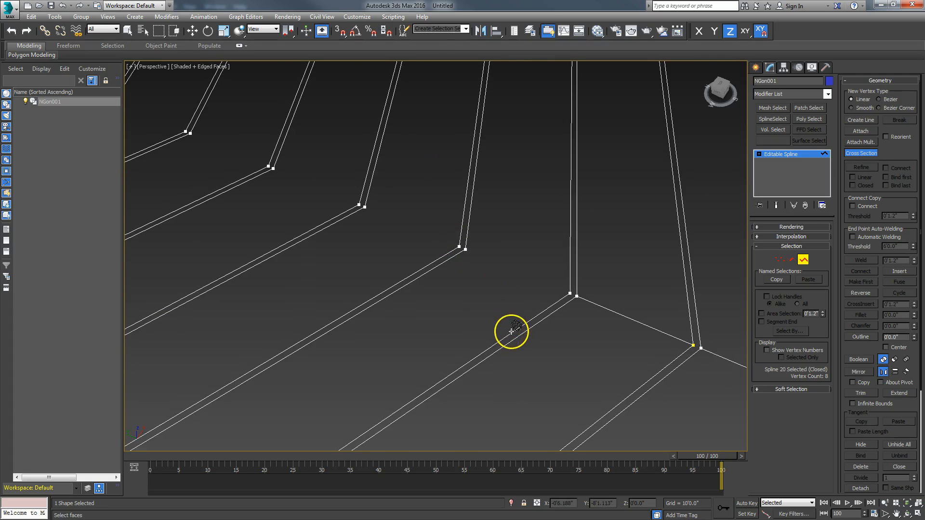
{"action": "left_click", "coordinate": [430, 265]}
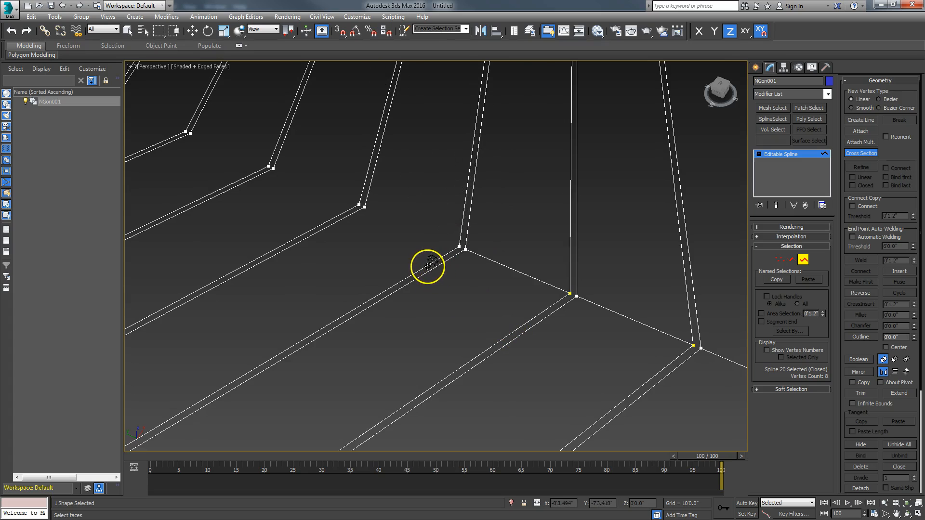
{"action": "left_click", "coordinate": [354, 211]}
{"action": "middle_click_drag", "start_coordinate": [358, 229], "coordinate": [508, 320]}
{"action": "left_click", "coordinate": [482, 326]}
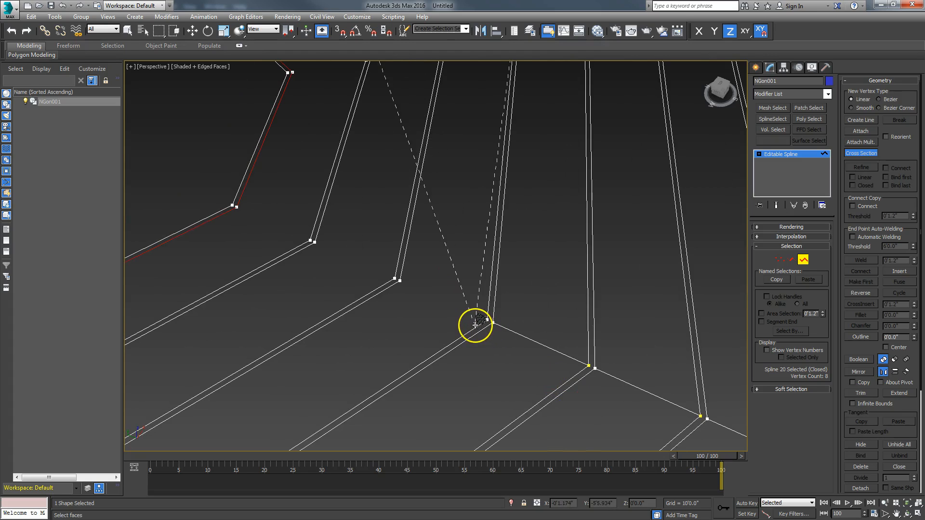
{"action": "left_click", "coordinate": [393, 283]}
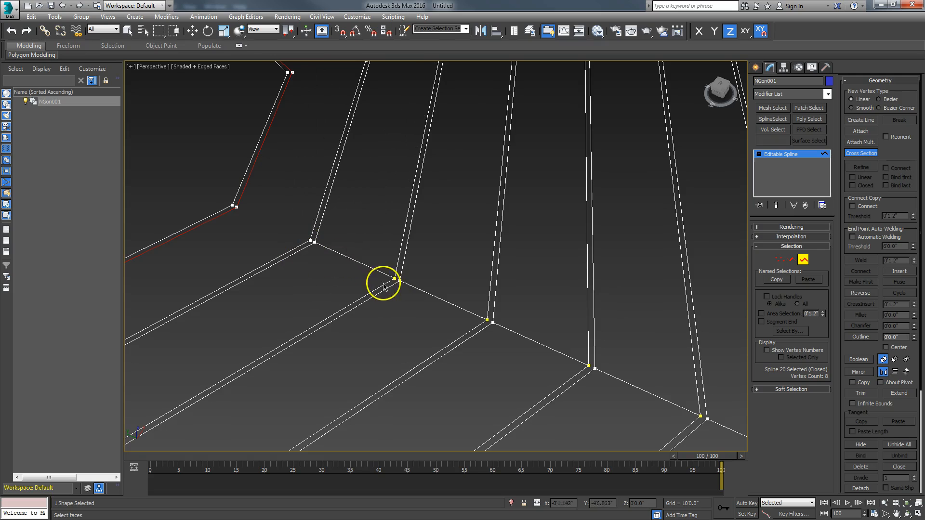
{"action": "middle_click_drag", "start_coordinate": [304, 283], "coordinate": [362, 295]}
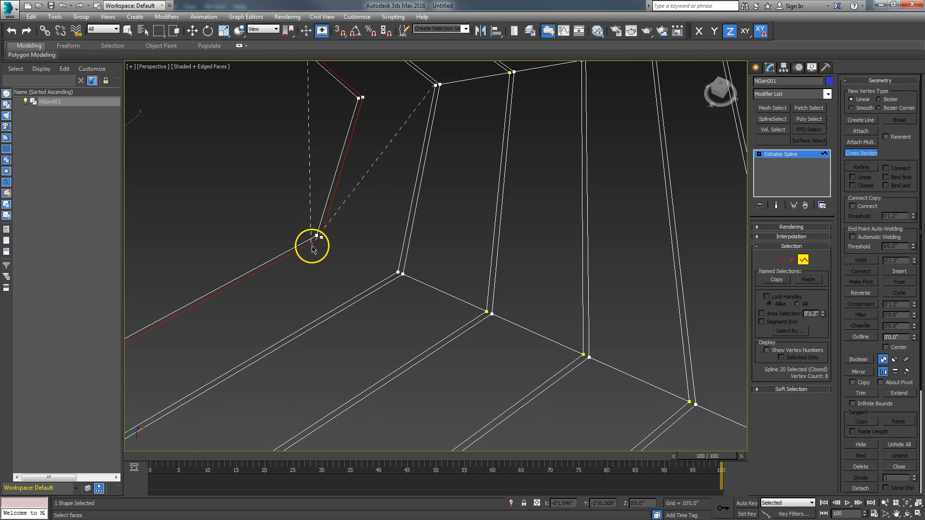
{"action": "scroll", "coordinate": [337, 289], "scroll_direction": "down", "scroll_amount": 5}
{"action": "scroll", "coordinate": [374, 320], "scroll_direction": "up", "scroll_amount": 3}
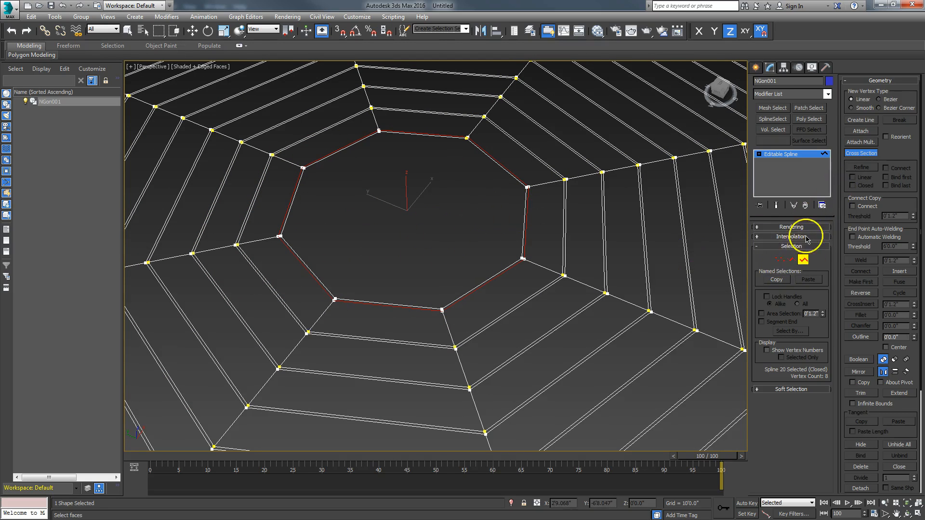
{"action": "left_click", "coordinate": [861, 122]}
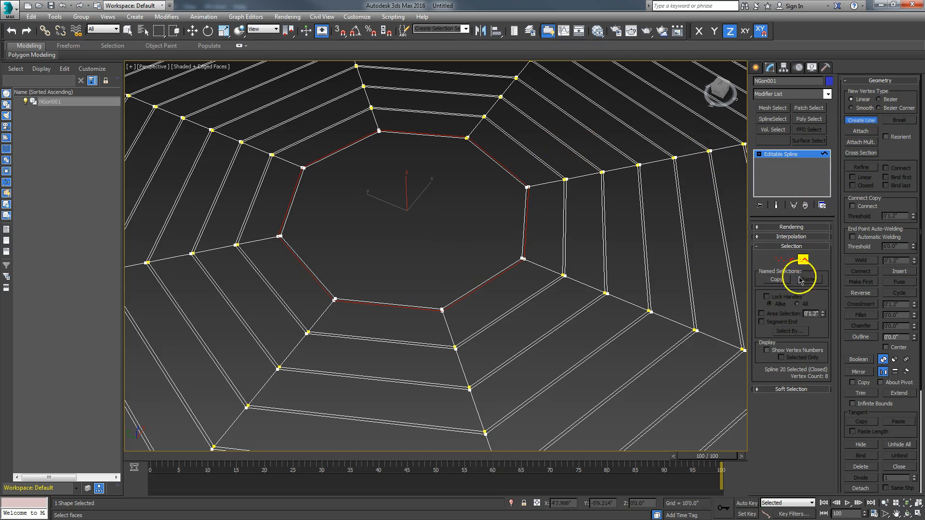
Set the snaps to catch spline vertices
{"action": "right_click", "coordinate": [341, 38]}
{"action": "left_click", "coordinate": [406, 265]}
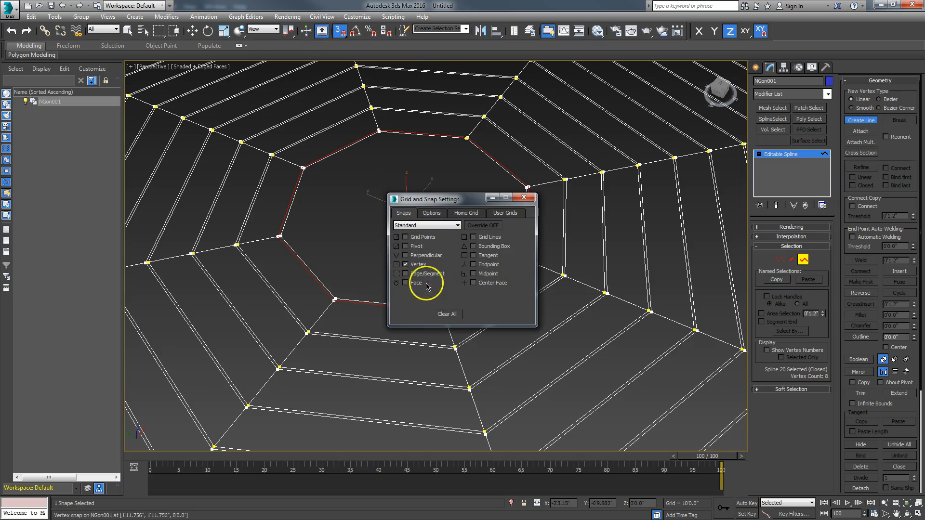
{"action": "left_click", "coordinate": [523, 198]}
{"action": "scroll", "coordinate": [448, 275], "scroll_direction": "up", "scroll_amount": 4}
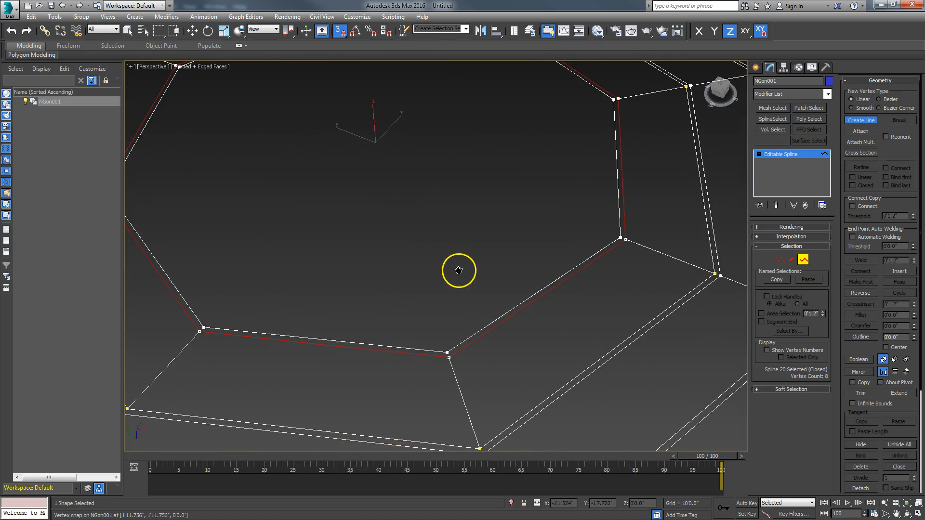
{"action": "scroll", "coordinate": [459, 268], "scroll_direction": "down", "scroll_amount": 2}
Draw two lines across the inner octagon, bottom-to-top and left-to-right corner
{"action": "left_click", "coordinate": [455, 330]}
{"action": "left_click", "coordinate": [392, 150]}
{"action": "right_click", "coordinate": [392, 152]}
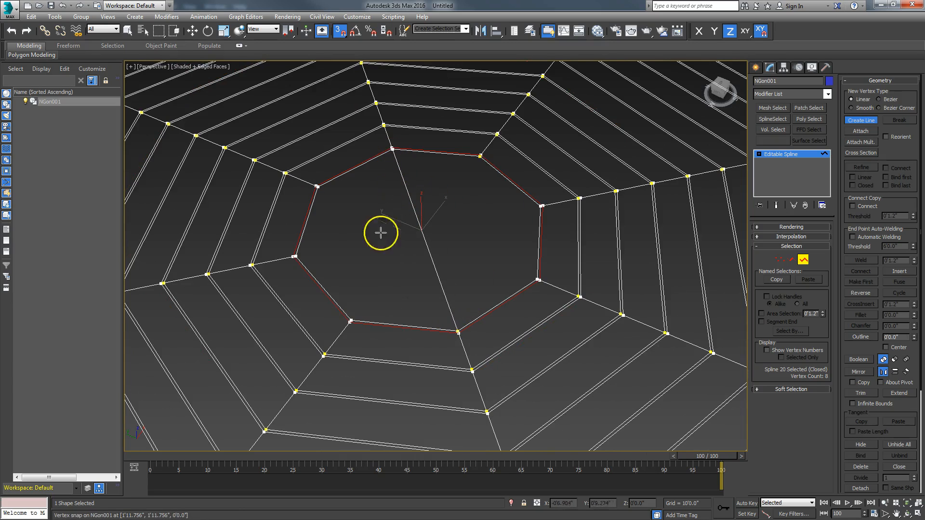
{"action": "left_click", "coordinate": [294, 256]}
{"action": "left_click", "coordinate": [539, 209]}
{"action": "right_click", "coordinate": [540, 208]}
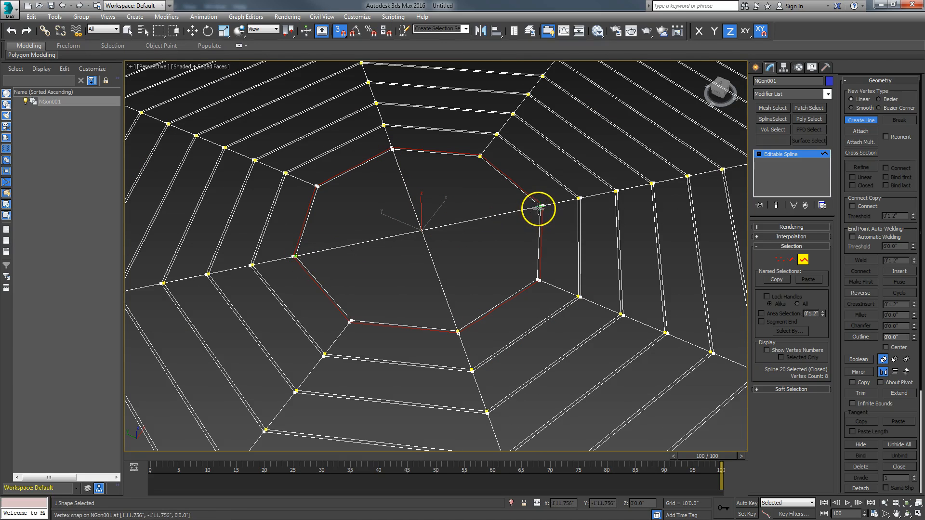
{"action": "scroll", "coordinate": [467, 228], "scroll_direction": "up", "scroll_amount": 4}
{"action": "middle_click_drag", "start_coordinate": [467, 230], "coordinate": [547, 201]}
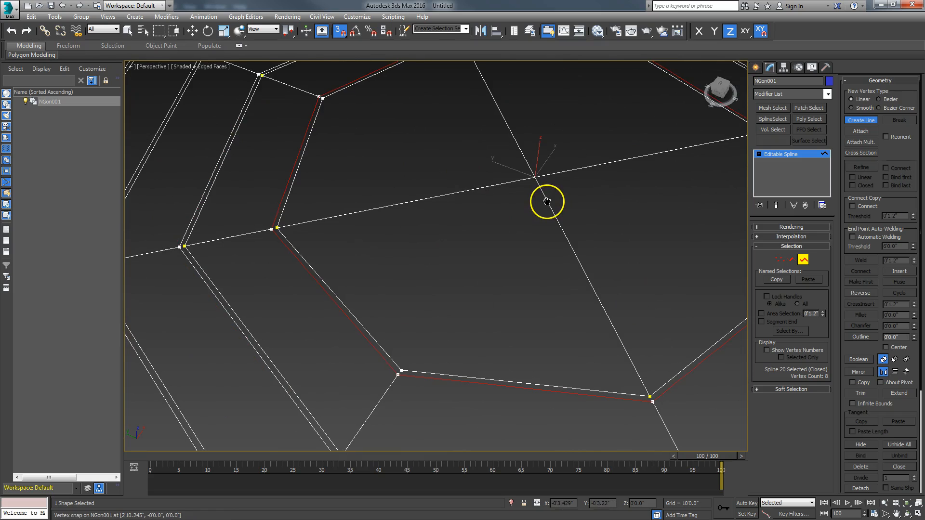
{"action": "middle_click_drag", "start_coordinate": [599, 181], "coordinate": [506, 244]}
{"action": "right_click", "coordinate": [506, 243]}
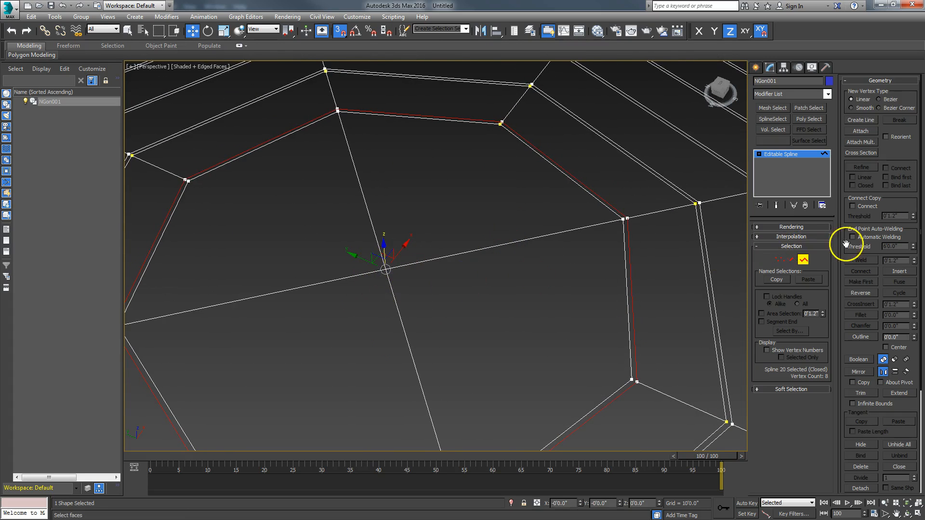
Insert a vertex at the lines' intersection with CrossInsert in Vertex mode
{"action": "left_click", "coordinate": [780, 259]}
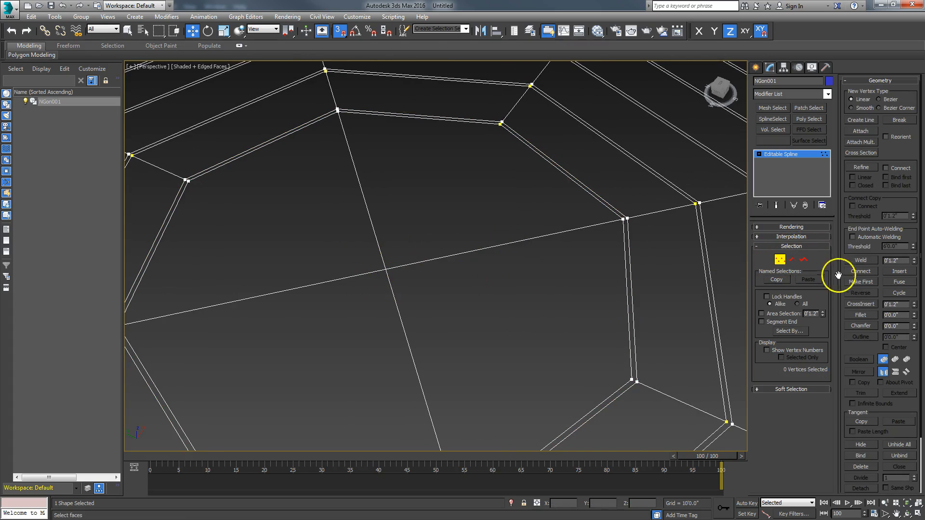
{"action": "left_click", "coordinate": [847, 305]}
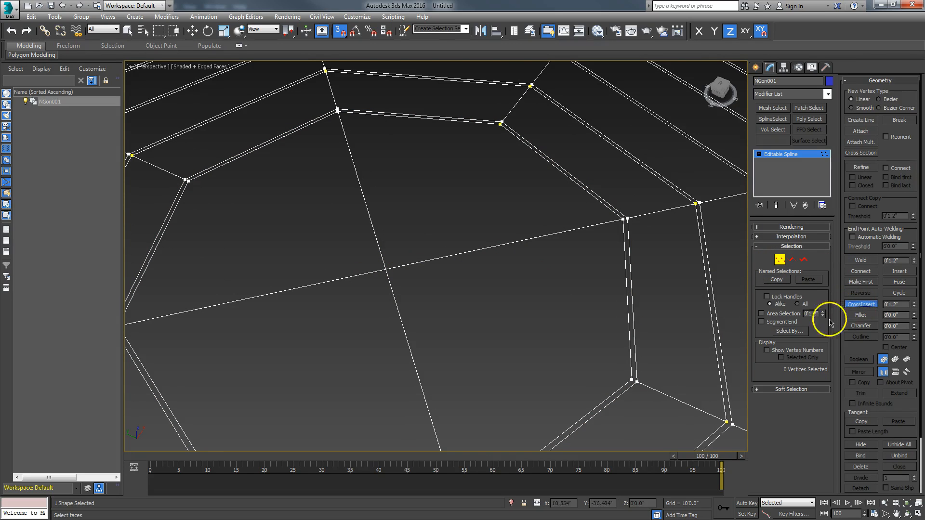
{"action": "left_click", "coordinate": [386, 270]}
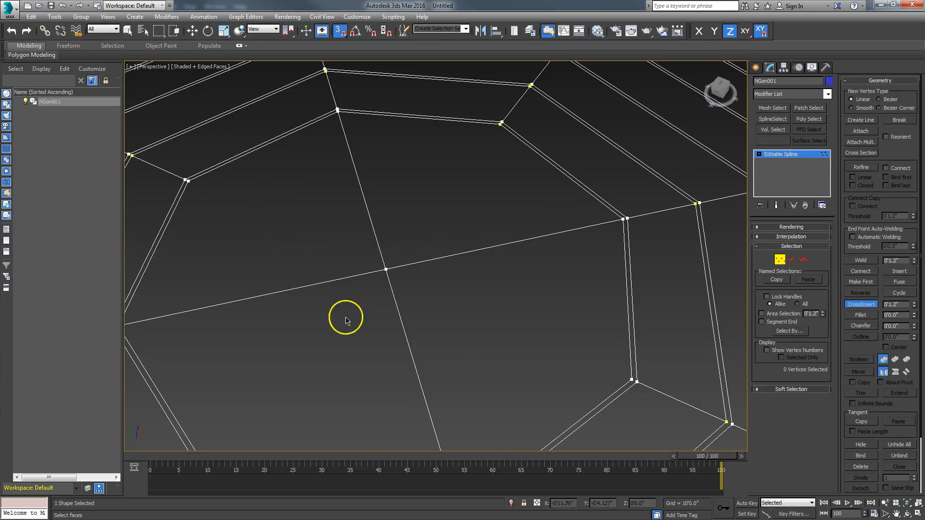
Apply a Surface modifier to the NGon001 spline web
{"action": "left_click", "coordinate": [783, 260]}
{"action": "middle_click_drag", "start_coordinate": [518, 324], "coordinate": [517, 223]}
{"action": "scroll", "coordinate": [530, 218], "scroll_direction": "down", "scroll_amount": 3}
{"action": "scroll", "coordinate": [491, 193], "scroll_direction": "down", "scroll_amount": 5}
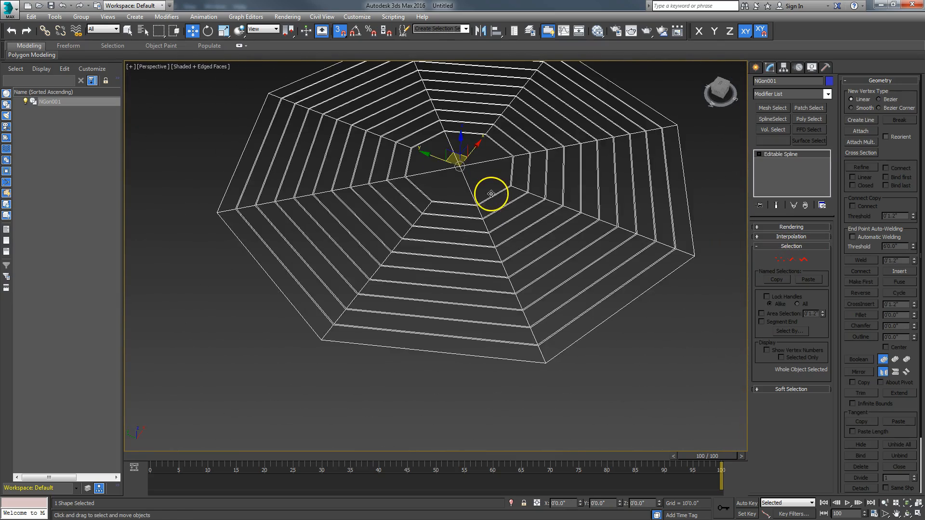
{"action": "scroll", "coordinate": [458, 233], "scroll_direction": "down", "scroll_amount": 5}
{"action": "left_click", "coordinate": [827, 94]}
{"action": "left_click_drag", "start_coordinate": [825, 114], "coordinate": [816, 356]}
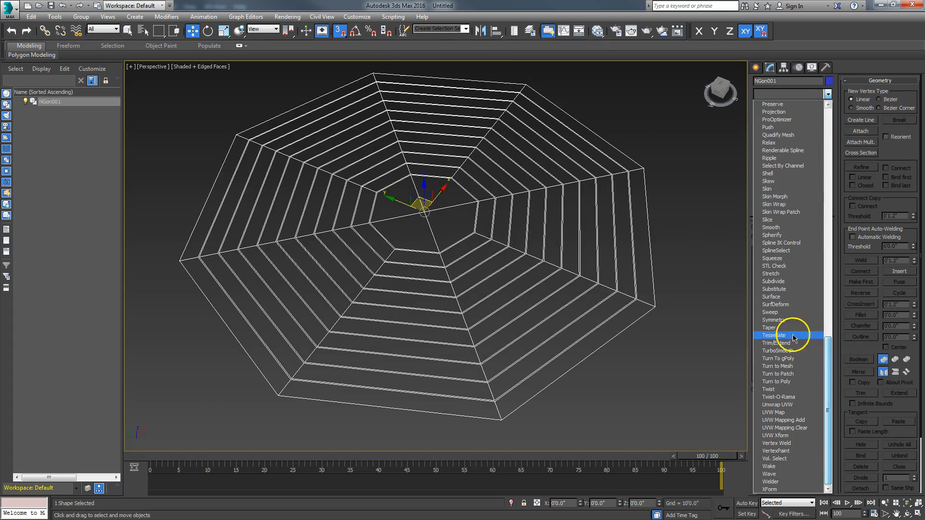
{"action": "left_click", "coordinate": [785, 296]}
Set the Surface Threshold to 1'0.0" to form curved patch panels
{"action": "key", "text": "Return"}
{"action": "double_click", "coordinate": [804, 248]}
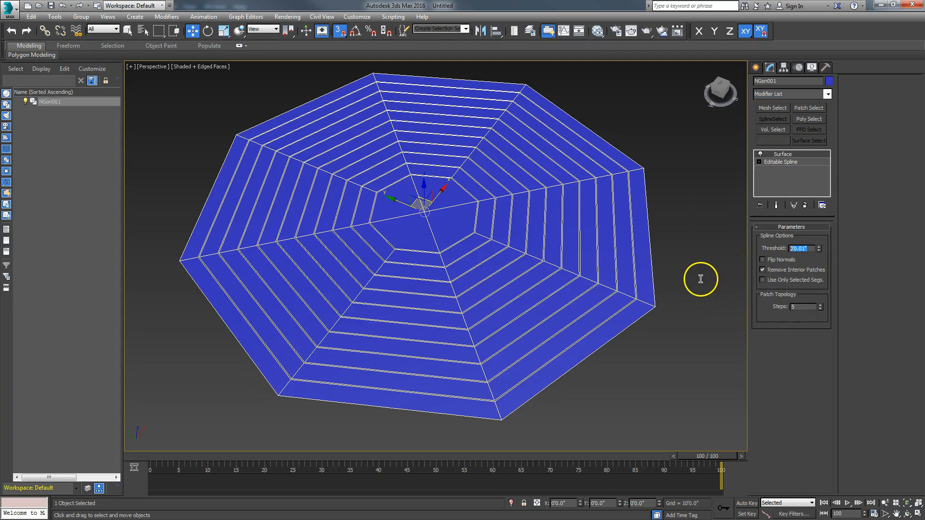
{"action": "key", "text": "Return"}
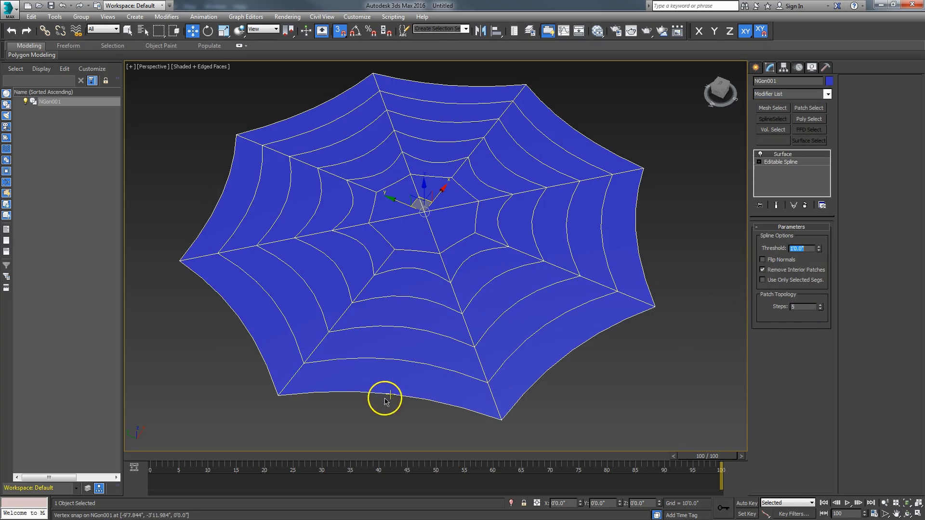
{"action": "middle_click_drag", "start_coordinate": [448, 402], "coordinate": [455, 380], "text": "alt"}
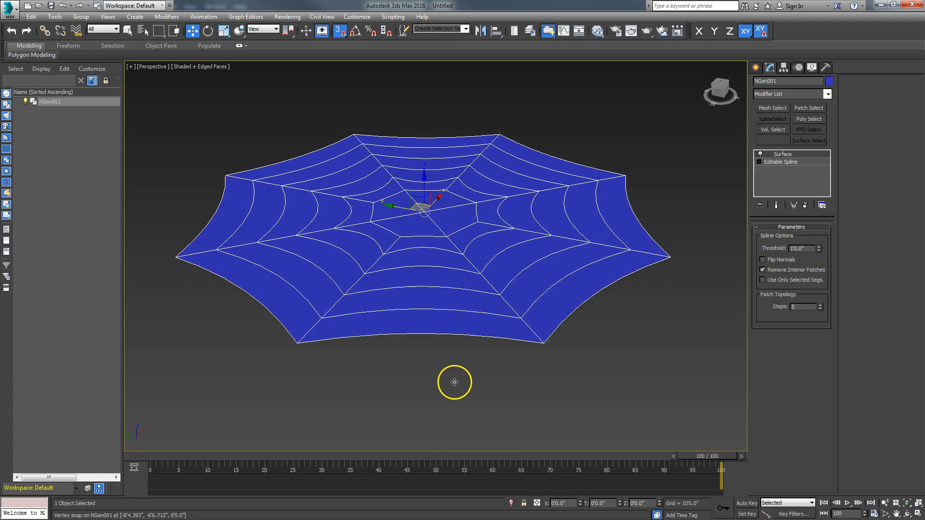
{"action": "scroll", "coordinate": [566, 339], "scroll_direction": "up", "scroll_amount": 5}
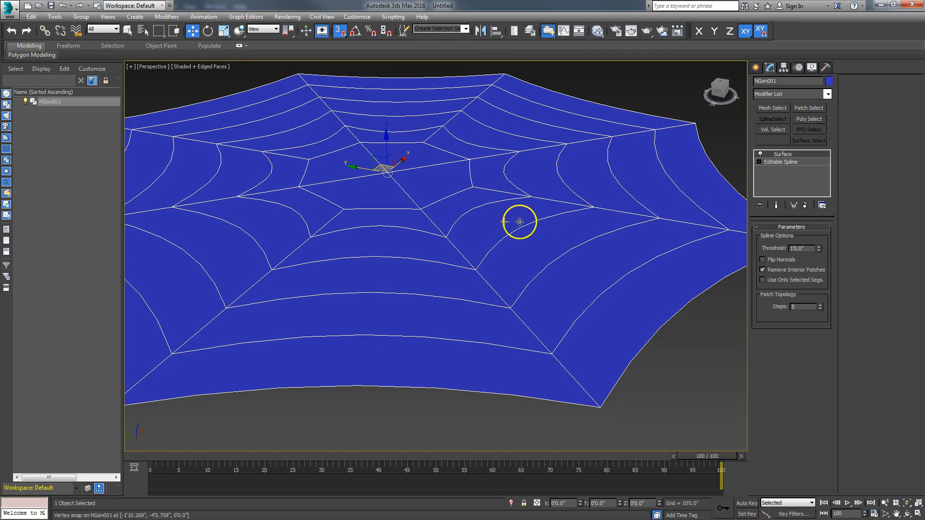
Toggle the Surface modifier, then change Threshold from 0 to 0'0.01"
{"action": "left_click", "coordinate": [761, 154]}
{"action": "left_click", "coordinate": [761, 154]}
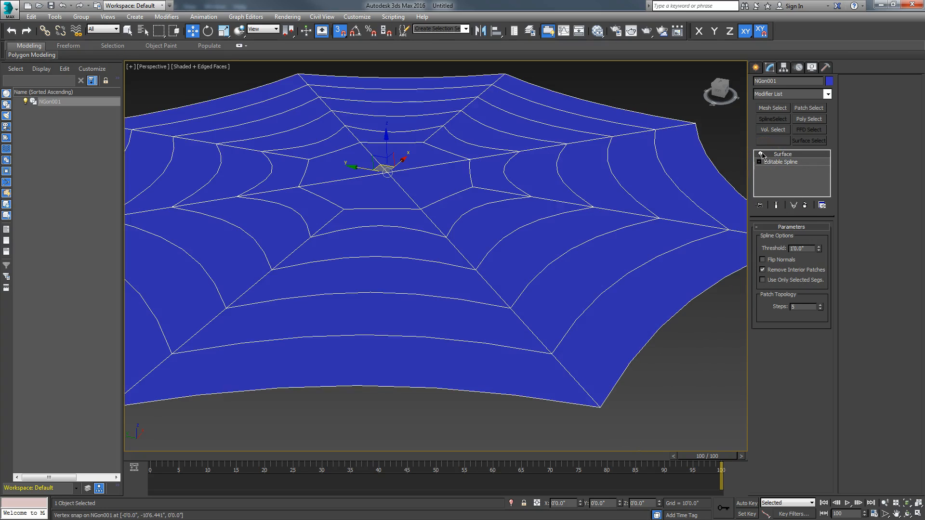
{"action": "left_click", "coordinate": [808, 248]}
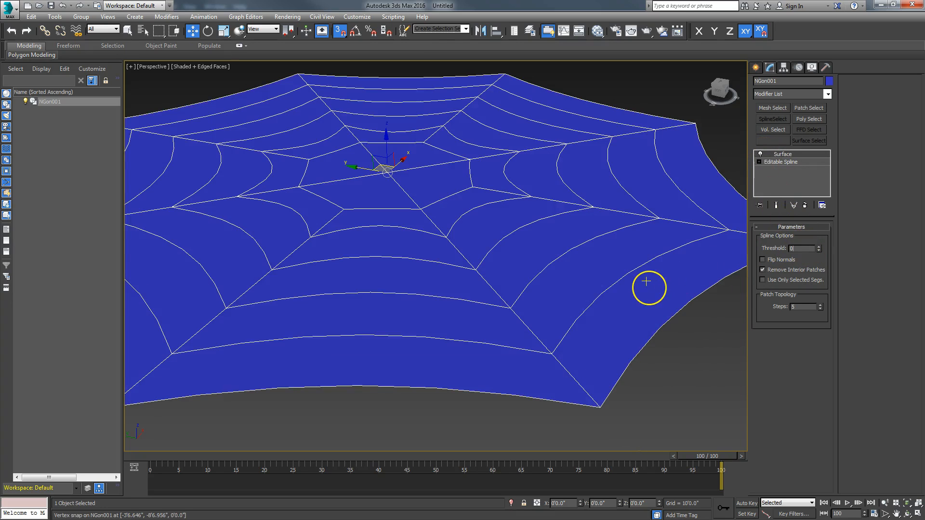
{"action": "key", "text": "Return"}
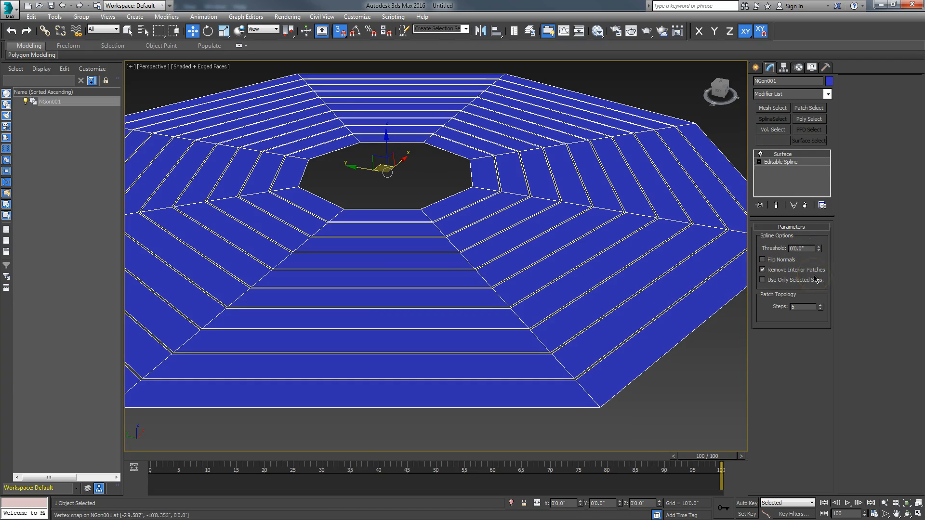
{"action": "type", "text": "1"}
{"action": "key", "text": "Return"}
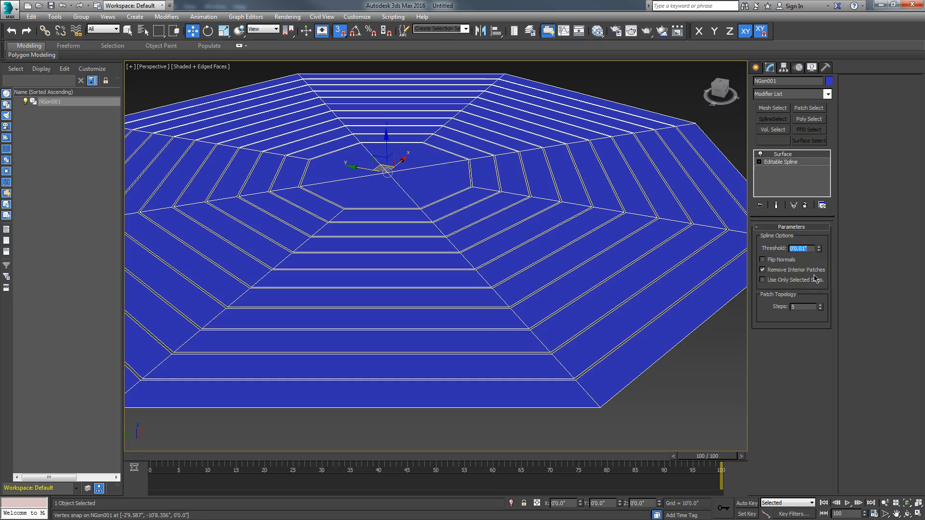
{"action": "left_click", "coordinate": [819, 251]}
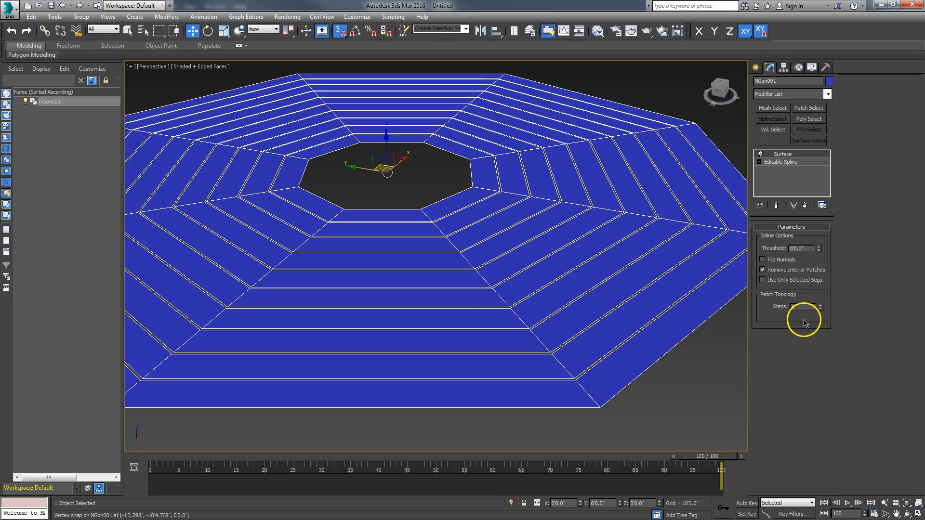
{"action": "key", "text": "Return"}
Zoom and pan around the floor to inspect the flat plank rings and filled centre
{"action": "scroll", "coordinate": [378, 167], "scroll_direction": "up", "scroll_amount": 2}
{"action": "middle_click_drag", "start_coordinate": [377, 167], "coordinate": [420, 273]}
{"action": "scroll", "coordinate": [403, 287], "scroll_direction": "up", "scroll_amount": 3}
{"action": "scroll", "coordinate": [420, 273], "scroll_direction": "down", "scroll_amount": 1}
{"action": "middle_click_drag", "start_coordinate": [667, 388], "coordinate": [614, 279]}
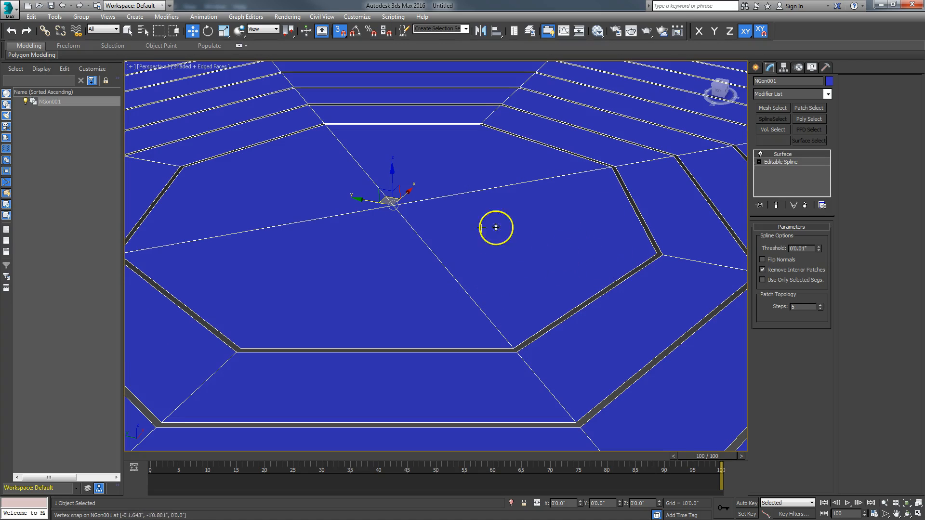
{"action": "middle_click_drag", "start_coordinate": [524, 252], "coordinate": [471, 221]}
{"action": "scroll", "coordinate": [483, 251], "scroll_direction": "down", "scroll_amount": 4}
{"action": "middle_click_drag", "start_coordinate": [561, 289], "coordinate": [498, 256]}
{"action": "middle_click_drag", "start_coordinate": [535, 313], "coordinate": [488, 229]}
{"action": "scroll", "coordinate": [552, 257], "scroll_direction": "down", "scroll_amount": 6}
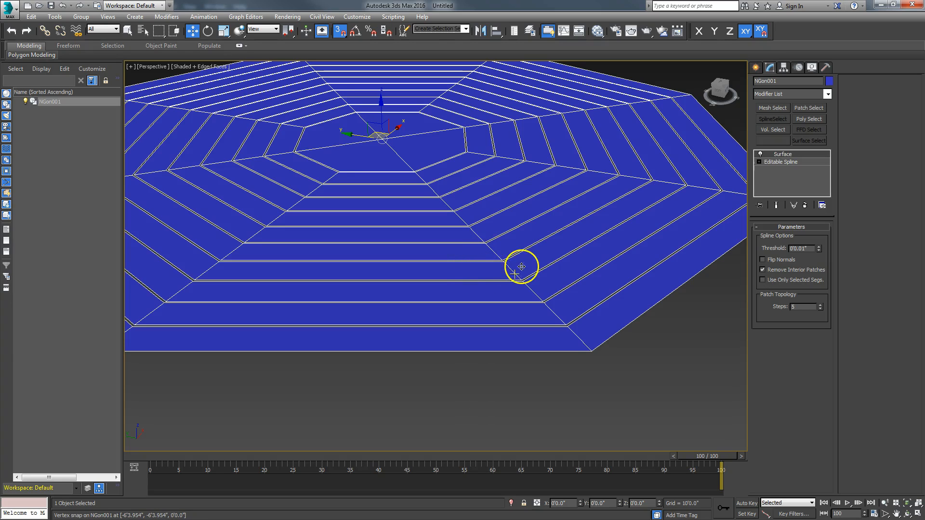
{"action": "scroll", "coordinate": [516, 264], "scroll_direction": "up", "scroll_amount": 5}
{"action": "scroll", "coordinate": [515, 265], "scroll_direction": "down", "scroll_amount": 6}
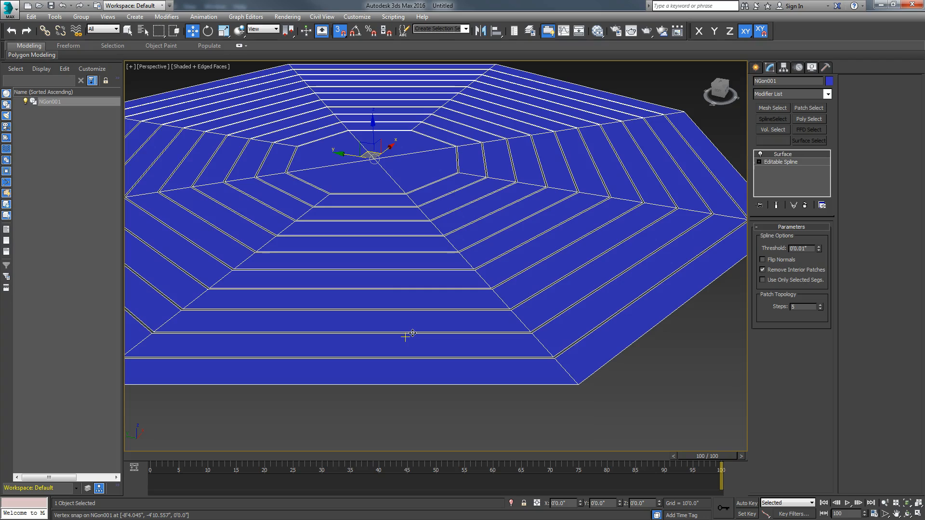
{"action": "right_click", "coordinate": [428, 301]}
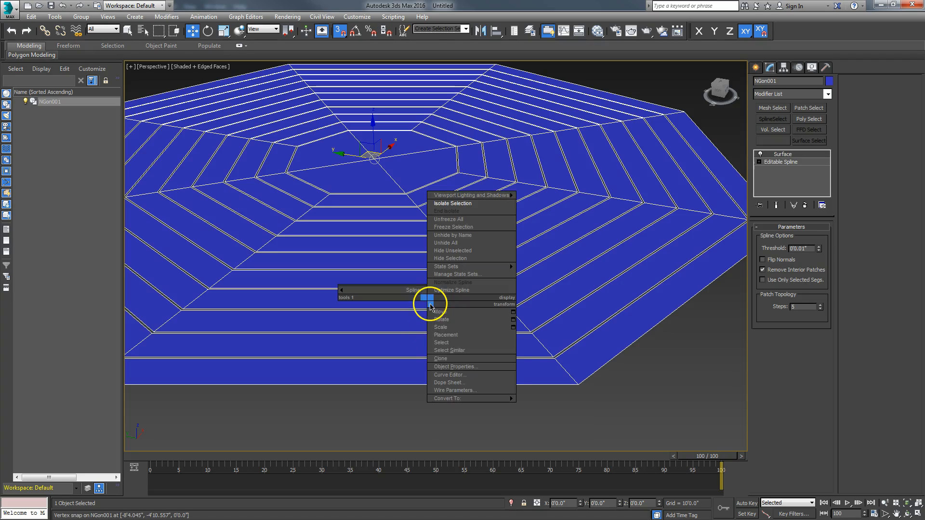
{"action": "mouse_move", "coordinate": [451, 400]}
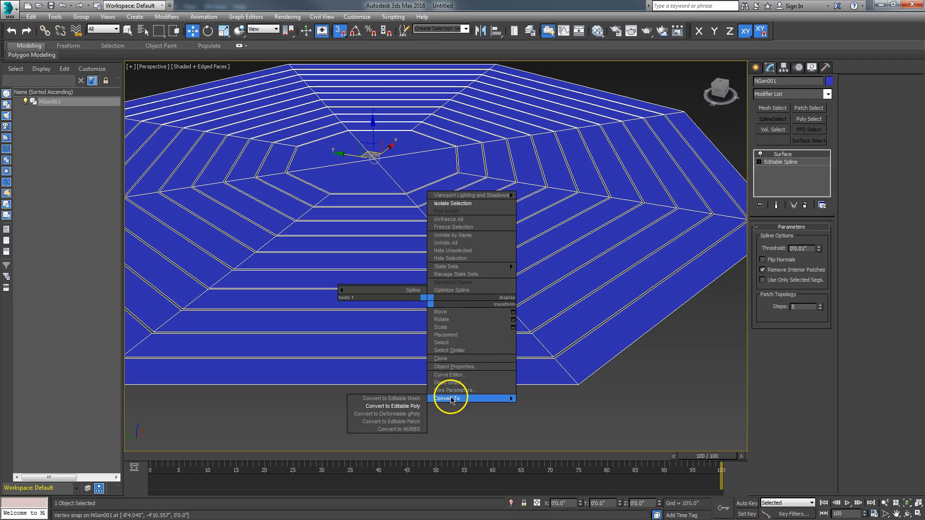
{"action": "left_click", "coordinate": [417, 408]}
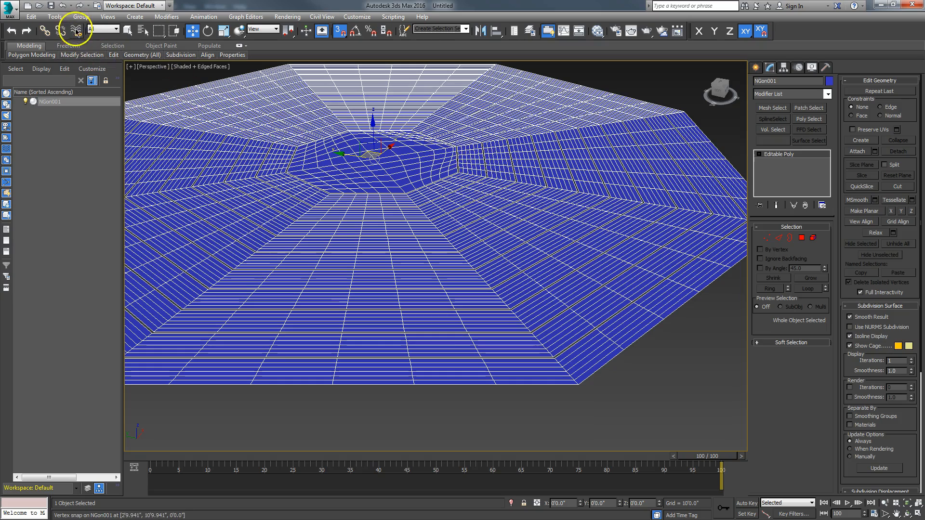
{"action": "left_click", "coordinate": [63, 6]}
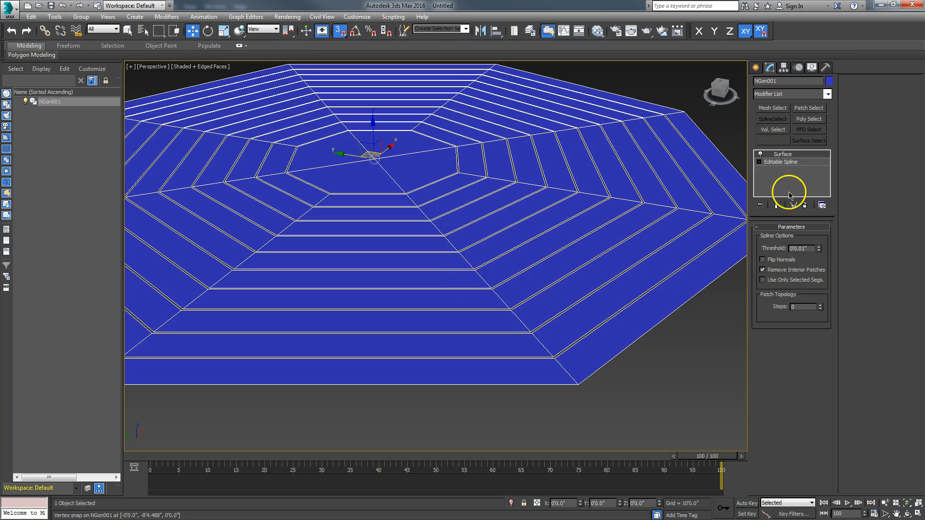
Select the outer octagon spline and Shift-clone it slightly below the floor, snaps off
{"action": "left_click", "coordinate": [782, 163]}
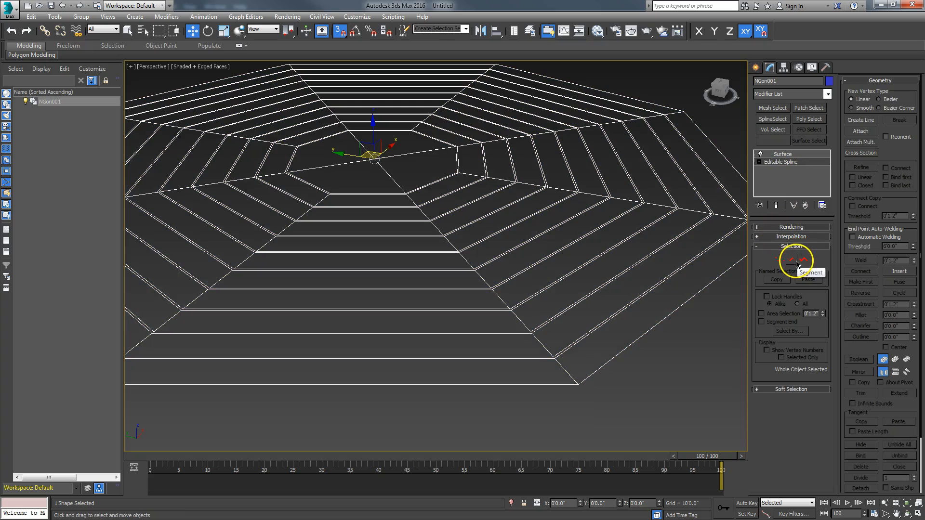
{"action": "left_click", "coordinate": [803, 261]}
{"action": "left_click", "coordinate": [623, 350]}
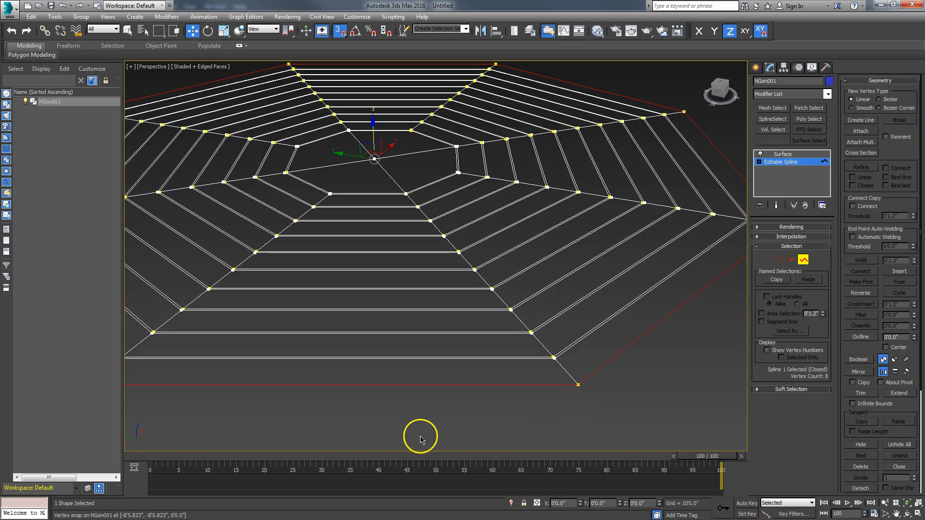
{"action": "middle_click_drag", "start_coordinate": [416, 437], "coordinate": [412, 433], "text": "alt"}
{"action": "left_click", "coordinate": [340, 31]}
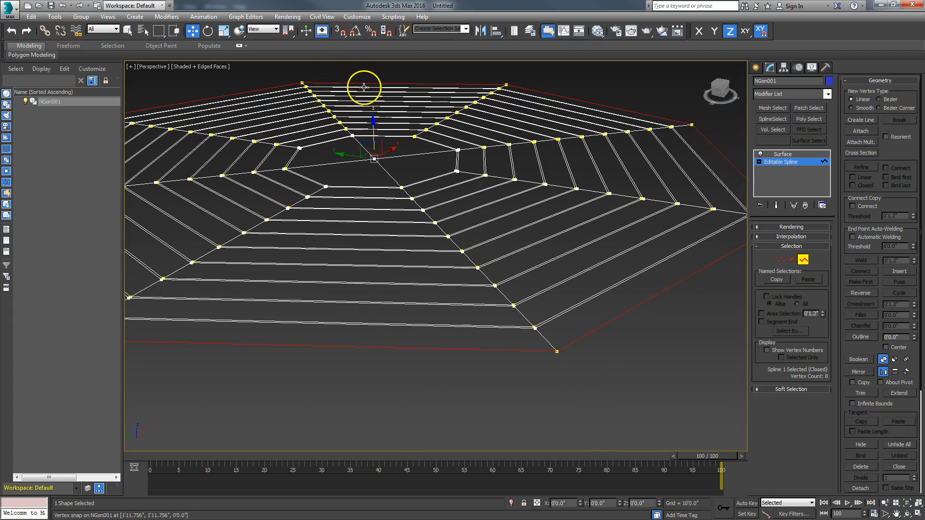
{"action": "left_click_drag", "start_coordinate": [373, 128], "coordinate": [372, 130], "text": "shift"}
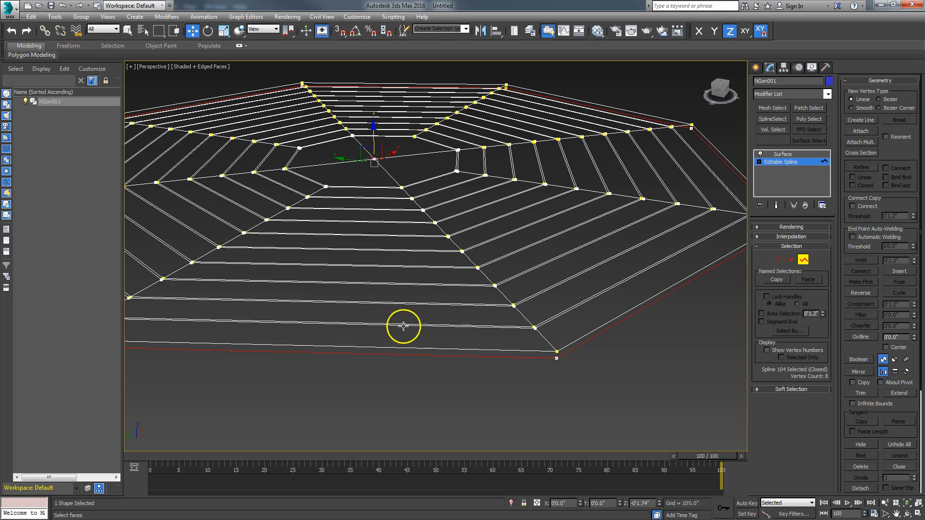
Detach the copied outline as Shape001 and return to the Surface modifier
{"action": "left_click_drag", "start_coordinate": [842, 345], "coordinate": [864, 215]}
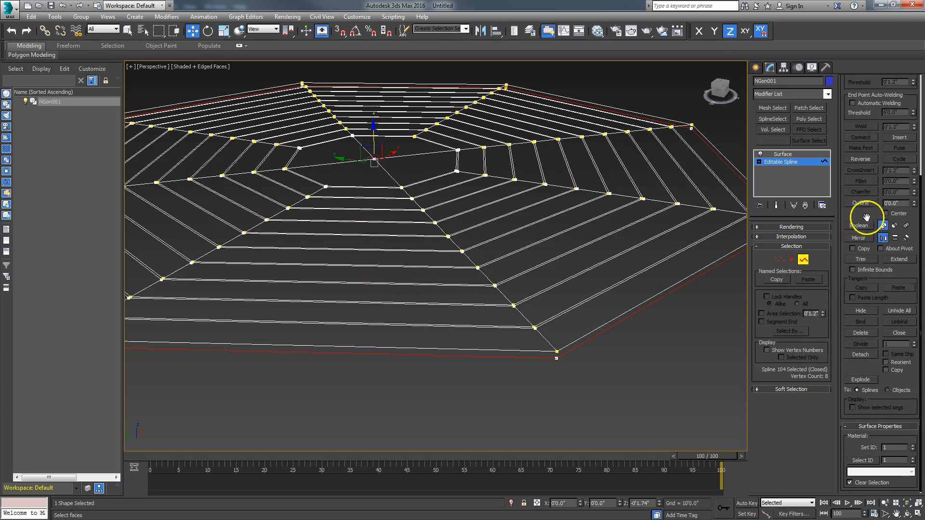
{"action": "left_click", "coordinate": [861, 354]}
{"action": "left_click", "coordinate": [498, 268]}
{"action": "left_click", "coordinate": [803, 259]}
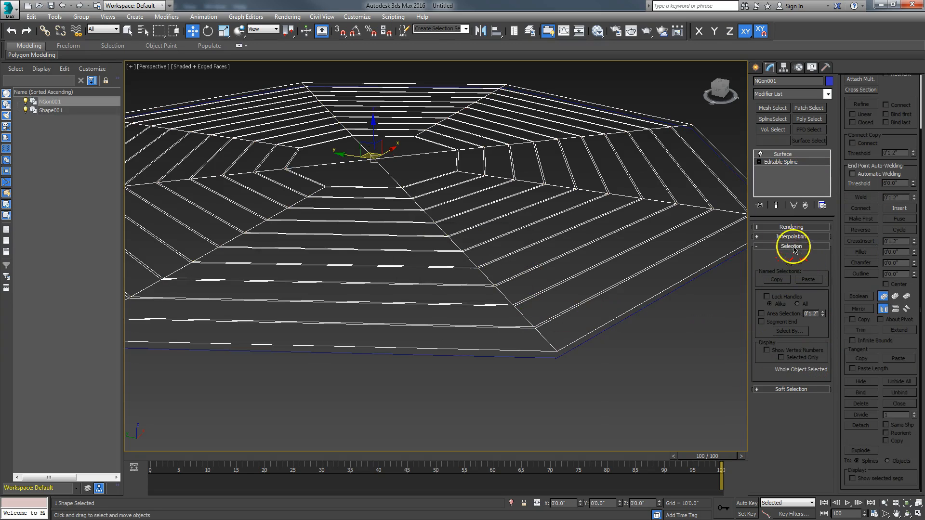
{"action": "left_click", "coordinate": [781, 154]}
Convert NGon001 to an Editable Poly
{"action": "right_click", "coordinate": [529, 223]}
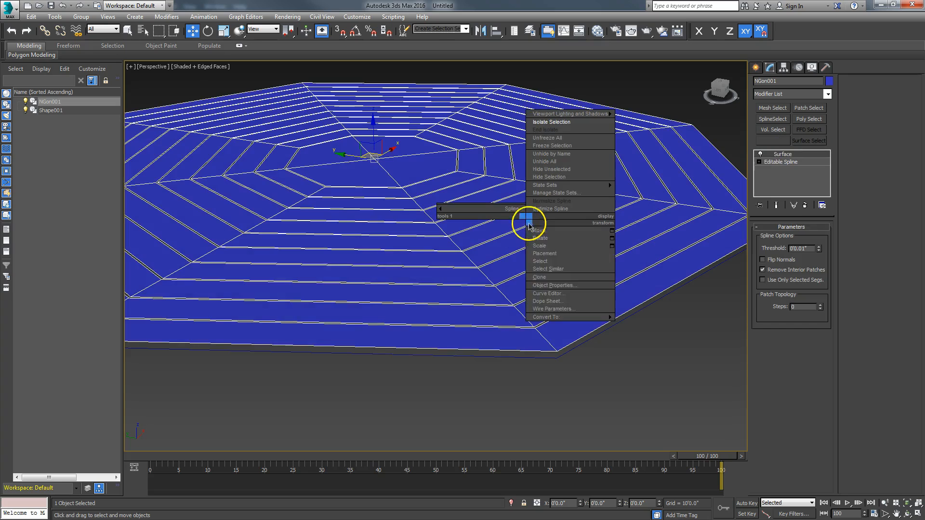
{"action": "mouse_move", "coordinate": [547, 317]}
{"action": "left_click", "coordinate": [507, 325]}
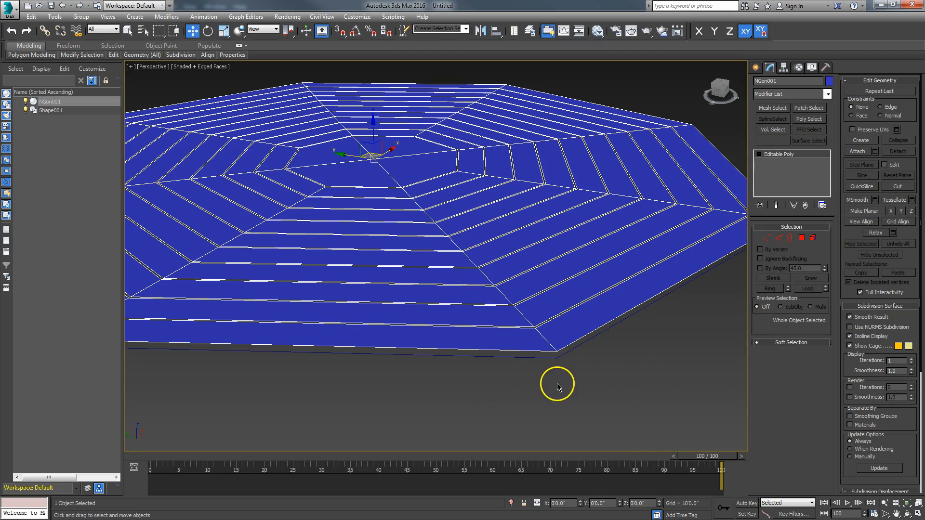
{"action": "mouse_move", "coordinate": [526, 378]}
{"action": "middle_mouse_down", "text": "alt"}
{"action": "mouse_move", "coordinate": [531, 399]}
{"action": "mouse_move", "coordinate": [514, 374]}
{"action": "middle_mouse_up", "text": "alt"}
{"action": "middle_click_drag", "start_coordinate": [458, 254], "coordinate": [537, 342]}
Try deleting centre radial edges in Edge mode, then undo the deletions
{"action": "left_click", "coordinate": [779, 238]}
{"action": "left_click", "coordinate": [479, 277]}
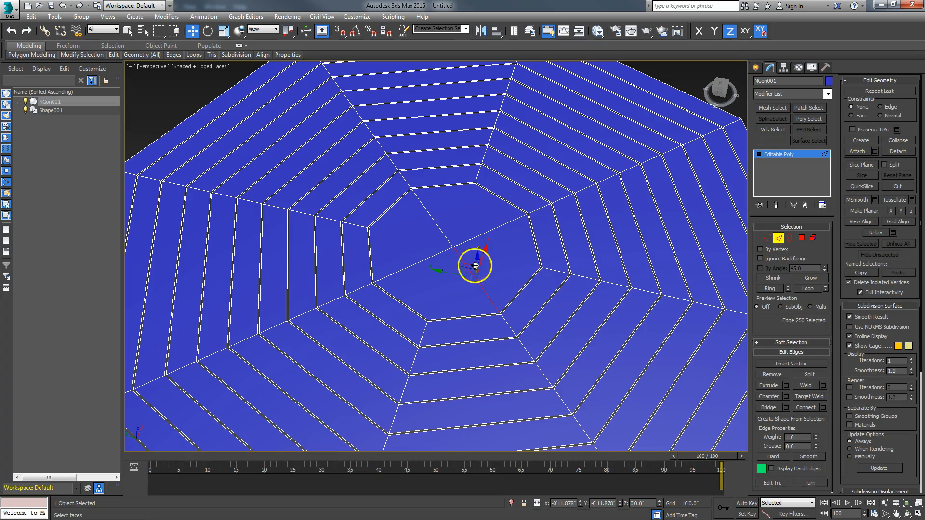
{"action": "left_click", "coordinate": [801, 289]}
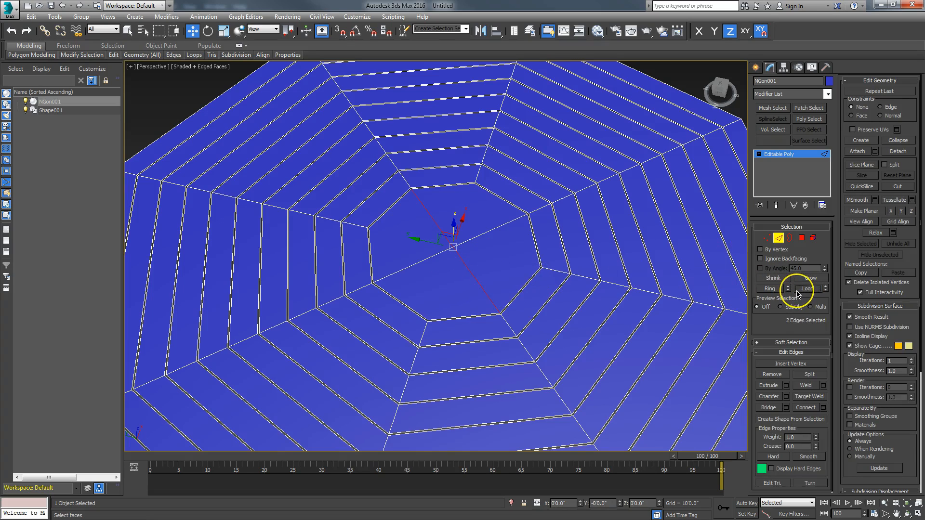
{"action": "key", "text": "Delete"}
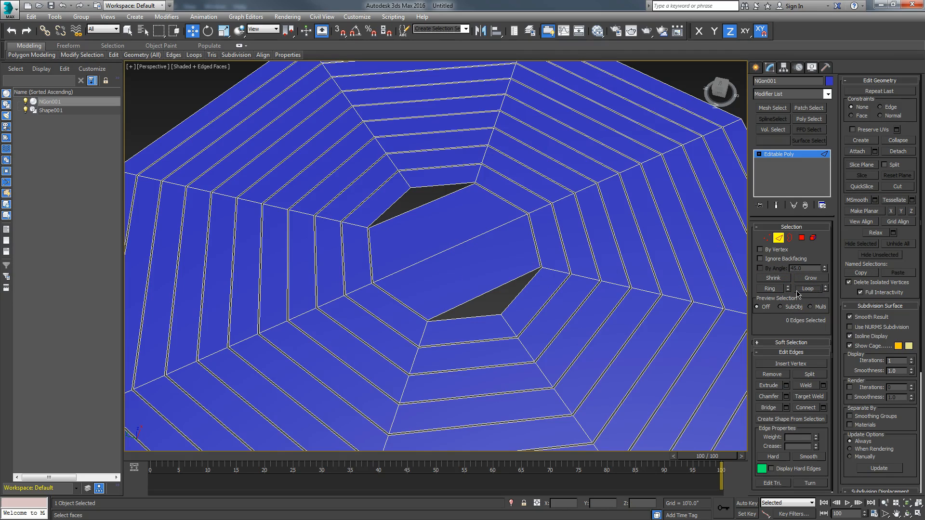
{"action": "left_click", "coordinate": [62, 6]}
{"action": "left_click", "coordinate": [381, 234]}
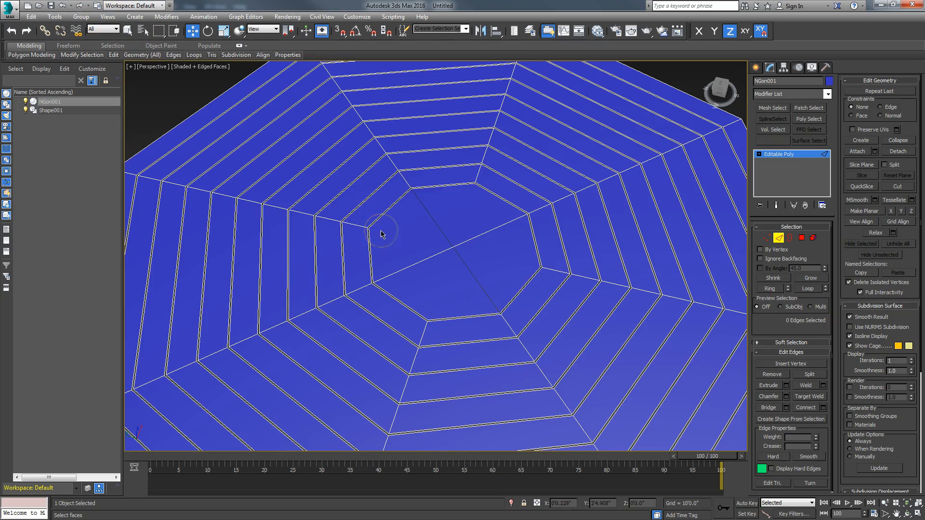
{"action": "left_click", "coordinate": [466, 241]}
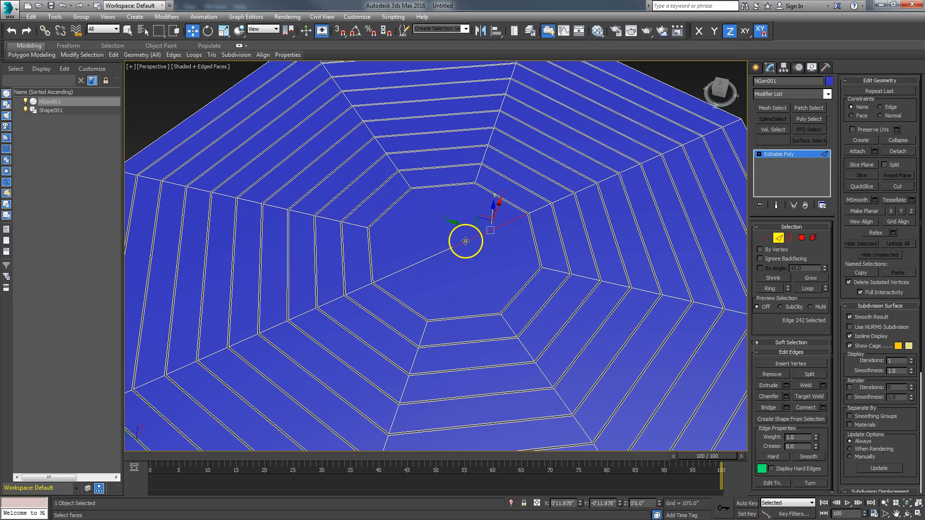
{"action": "left_click", "coordinate": [436, 257], "text": "ctrl"}
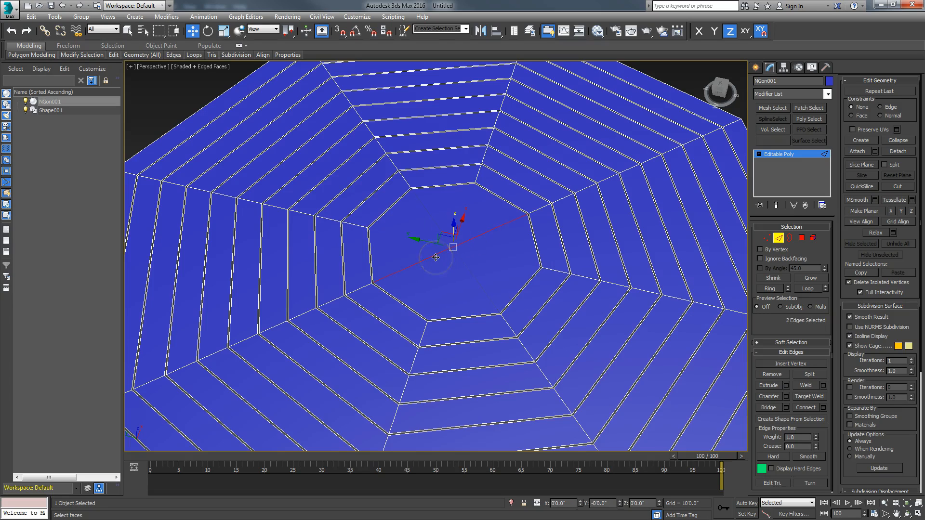
{"action": "key", "text": "Delete"}
{"action": "key", "text": "ctrl+z"}
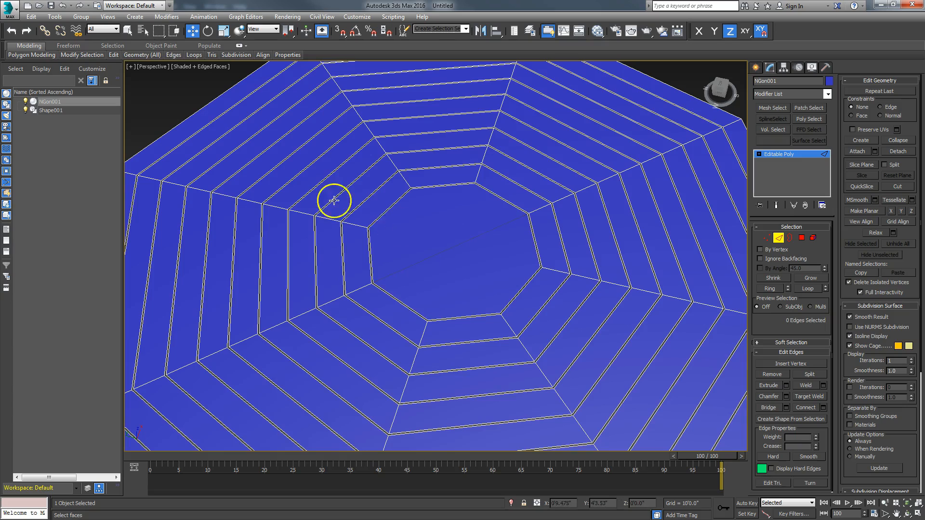
Leave sub-object mode and return to the whole Editable Poly object
{"action": "left_click", "coordinate": [767, 238]}
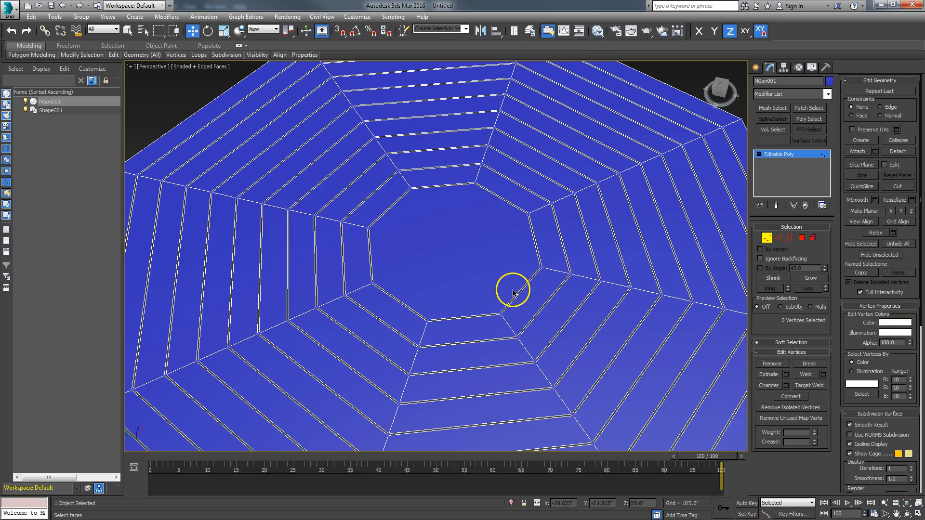
{"action": "left_click", "coordinate": [767, 238]}
{"action": "scroll", "coordinate": [589, 394], "scroll_direction": "down", "scroll_amount": 3}
{"action": "middle_click_drag", "start_coordinate": [589, 394], "coordinate": [543, 325]}
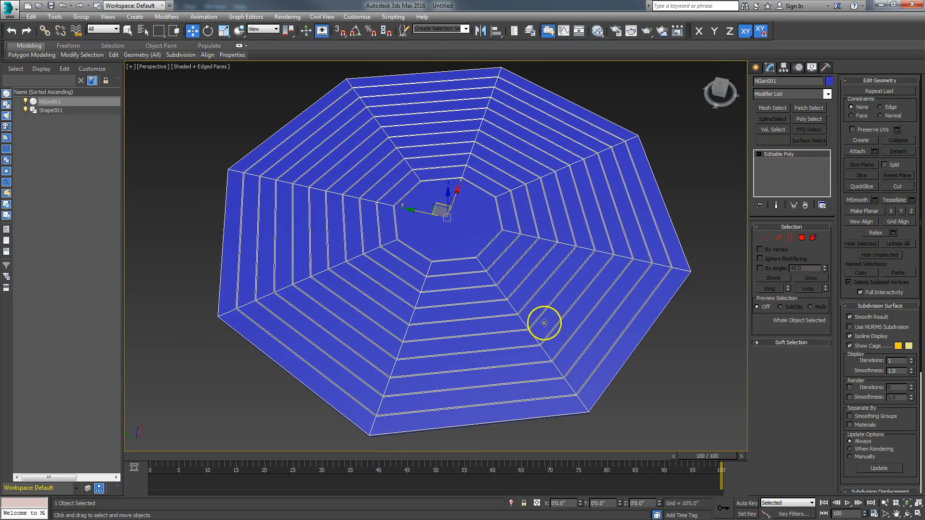
Select all plank borders of NGon001 and lower them about 0.736 inch on Z
{"action": "left_click", "coordinate": [908, 514]}
{"action": "left_click_drag", "start_coordinate": [443, 332], "coordinate": [436, 304]}
{"action": "scroll", "coordinate": [435, 302], "scroll_direction": "up", "scroll_amount": 3}
{"action": "middle_click_drag", "start_coordinate": [436, 303], "coordinate": [397, 292]}
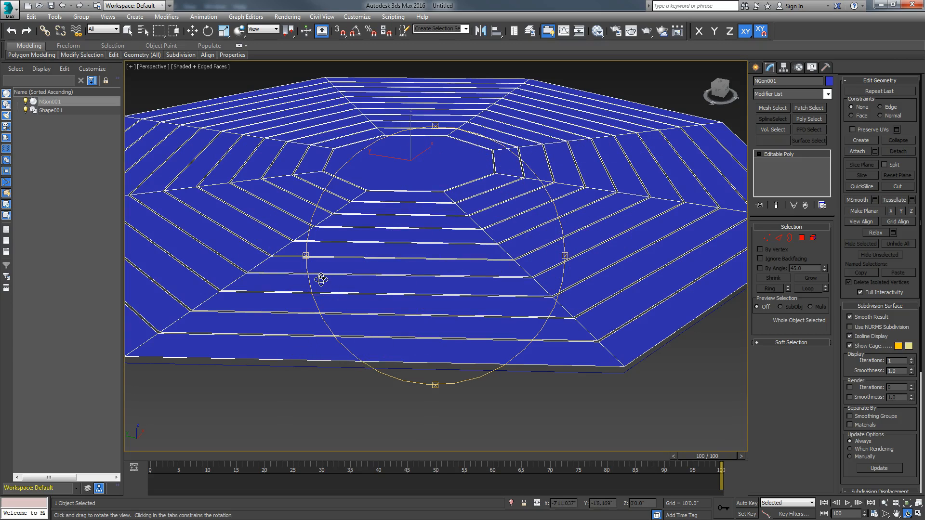
{"action": "right_click", "coordinate": [418, 338]}
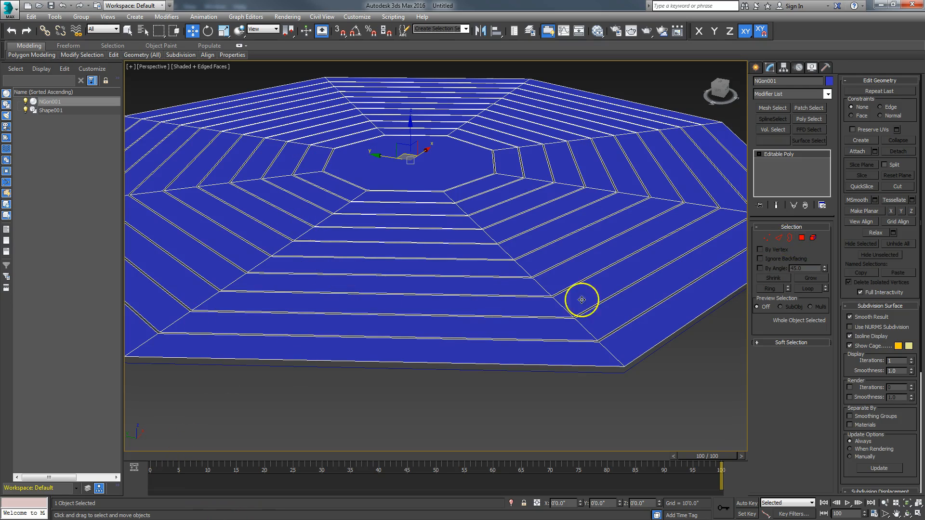
{"action": "left_click", "coordinate": [791, 238]}
{"action": "left_click_drag", "start_coordinate": [519, 410], "coordinate": [409, 164]}
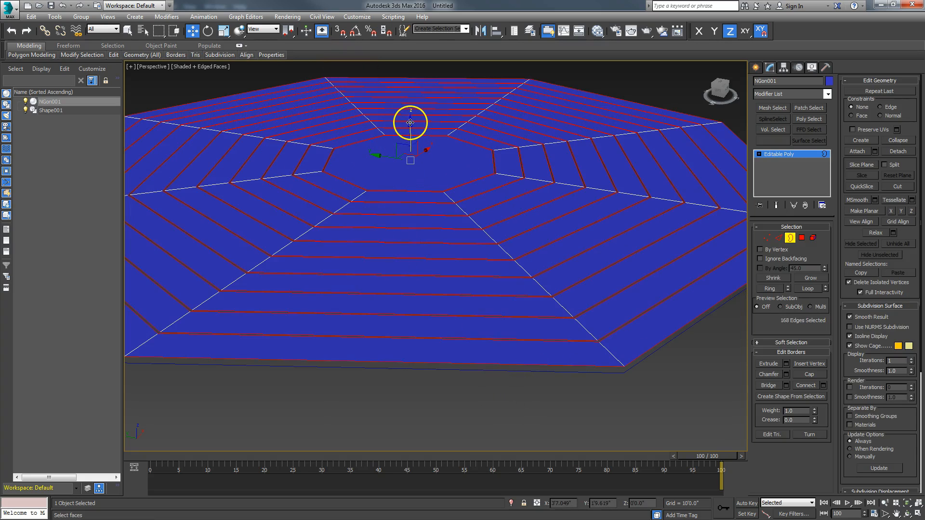
{"action": "left_click_drag", "start_coordinate": [410, 124], "coordinate": [408, 126], "text": "shift"}
Return to object level and select the Shape001 outline
{"action": "middle_click_drag", "start_coordinate": [342, 395], "coordinate": [402, 396], "text": "alt"}
{"action": "left_click", "coordinate": [791, 238]}
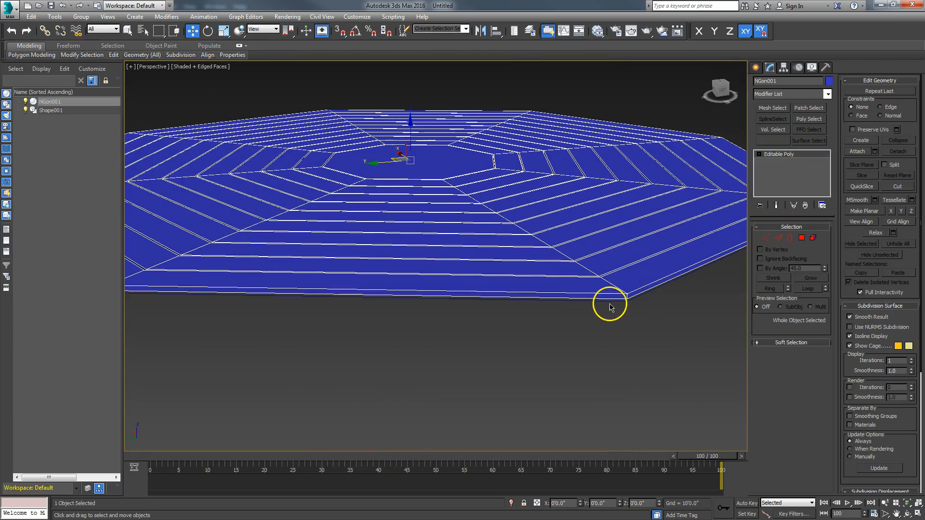
{"action": "left_click", "coordinate": [609, 302]}
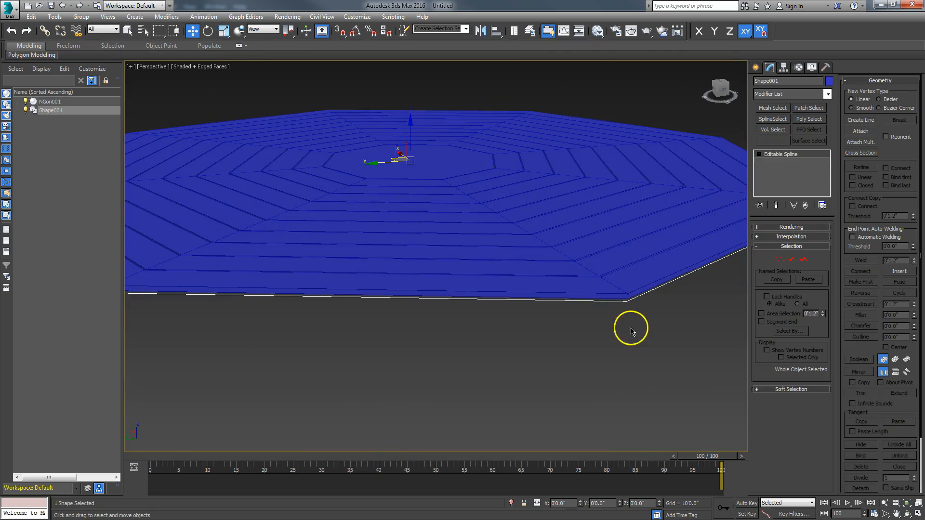
Add an Extrude modifier to Shape001, making a 0'1.0" thick base slab
{"action": "left_click", "coordinate": [828, 95]}
{"action": "scroll", "coordinate": [826, 119], "scroll_direction": "down", "scroll_amount": 1}
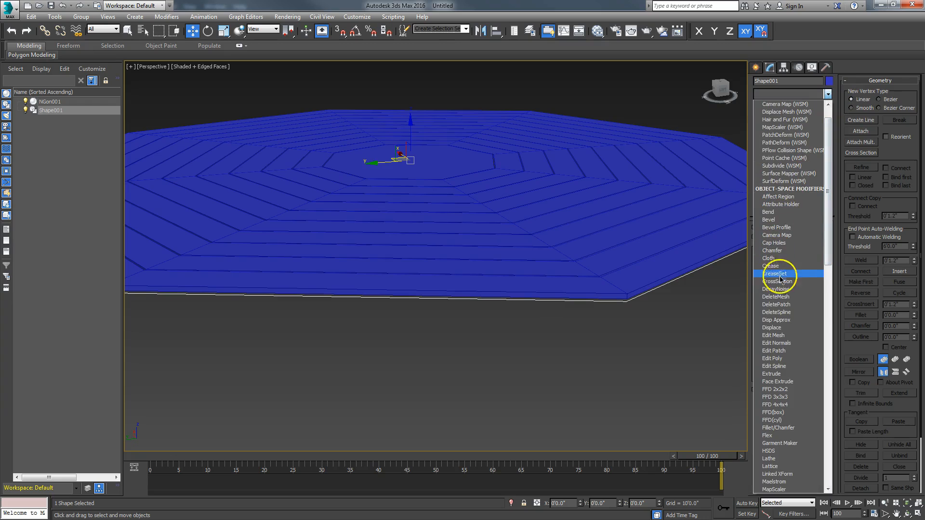
{"action": "left_click", "coordinate": [771, 375]}
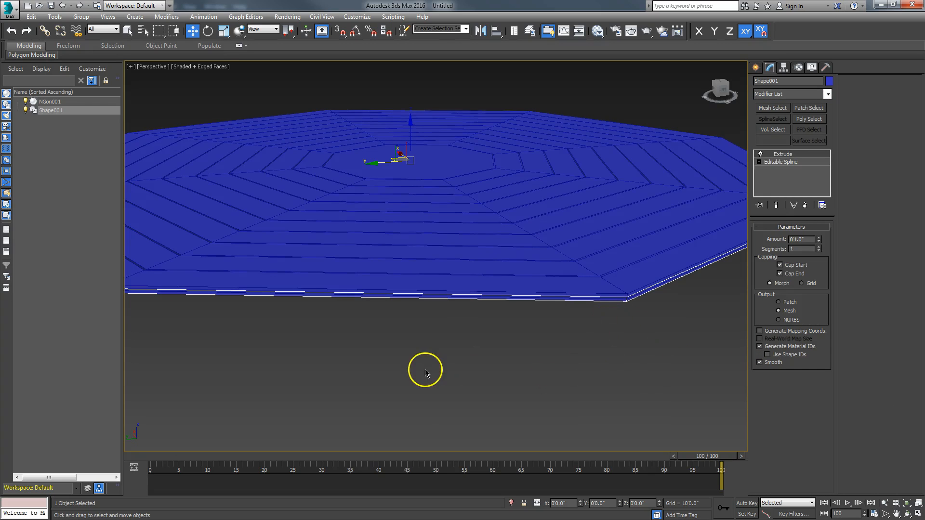
{"action": "middle_click_drag", "start_coordinate": [418, 380], "coordinate": [445, 348], "text": "alt"}
{"action": "scroll", "coordinate": [416, 392], "scroll_direction": "up", "scroll_amount": 4}
{"action": "scroll", "coordinate": [444, 346], "scroll_direction": "down", "scroll_amount": 3}
{"action": "scroll", "coordinate": [443, 357], "scroll_direction": "down", "scroll_amount": 2}
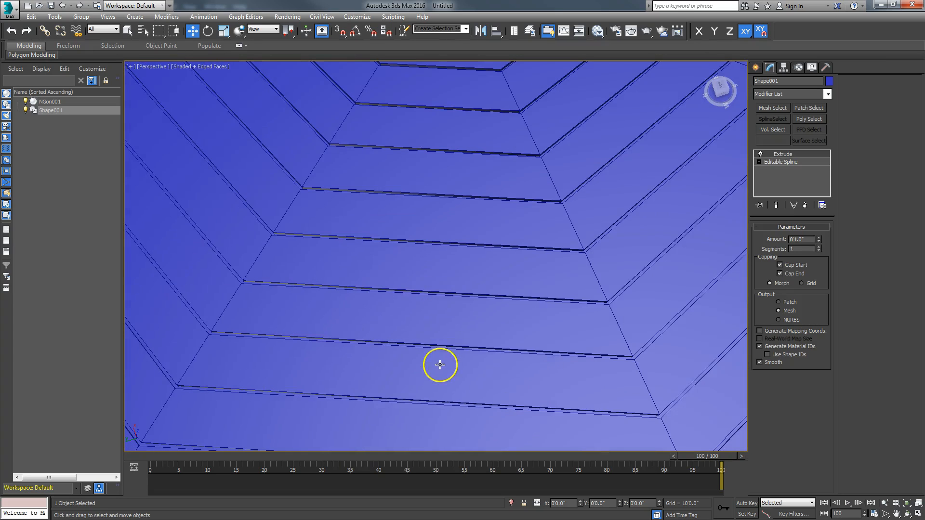
{"action": "middle_click_drag", "start_coordinate": [430, 341], "coordinate": [435, 282], "text": "alt"}
{"action": "scroll", "coordinate": [424, 327], "scroll_direction": "down", "scroll_amount": 5}
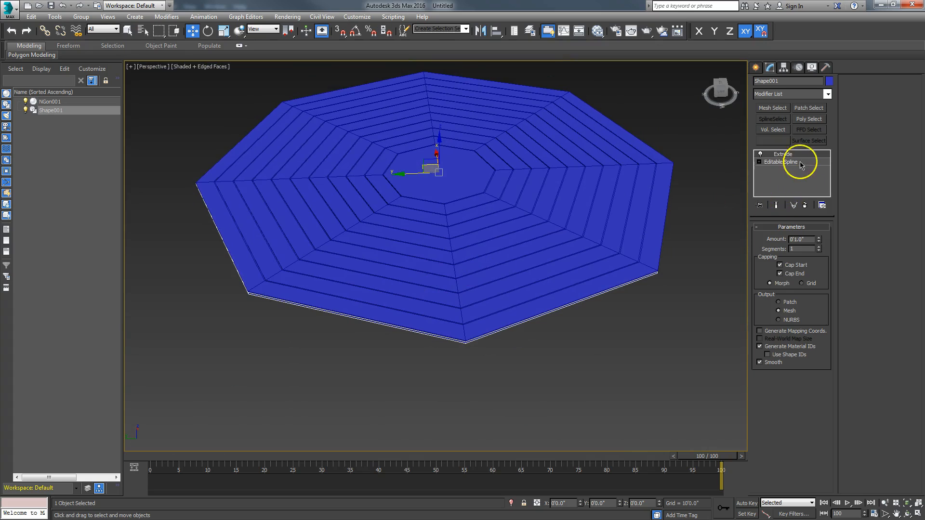
Convert the extruded slab to an Editable Poly
{"action": "right_click", "coordinate": [468, 321]}
{"action": "mouse_move", "coordinate": [487, 419]}
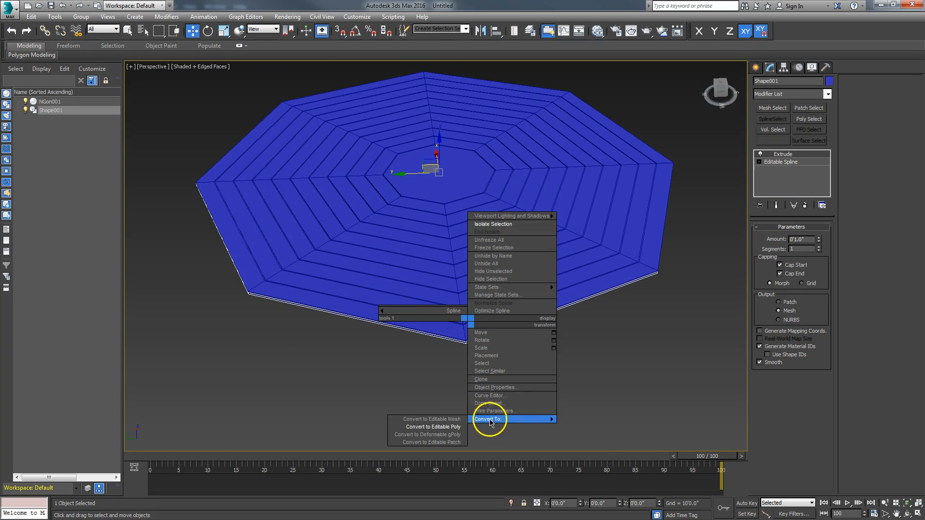
{"action": "left_click", "coordinate": [453, 428]}
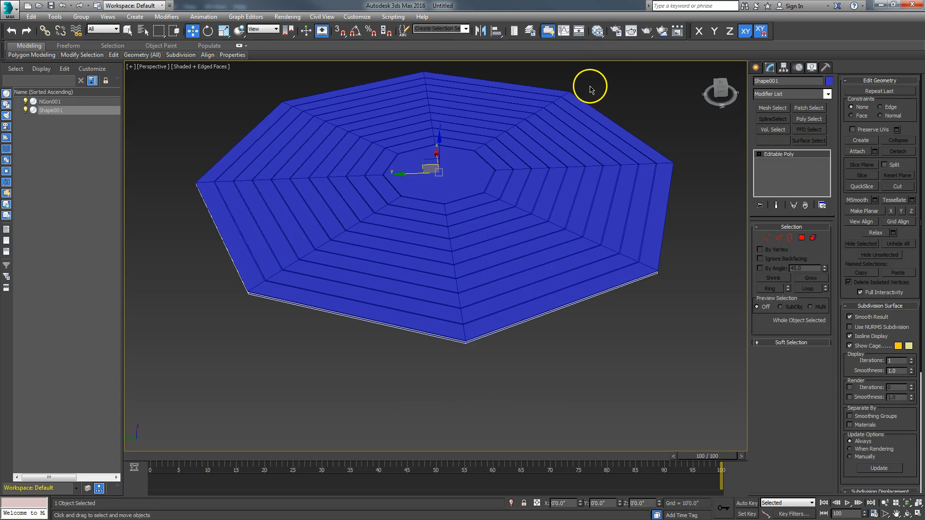
{"action": "left_click", "coordinate": [597, 31]}
Create a fresh Standard material node and assign it to both the plank floor and the slab
{"action": "left_click_drag", "start_coordinate": [106, 266], "coordinate": [224, 212]}
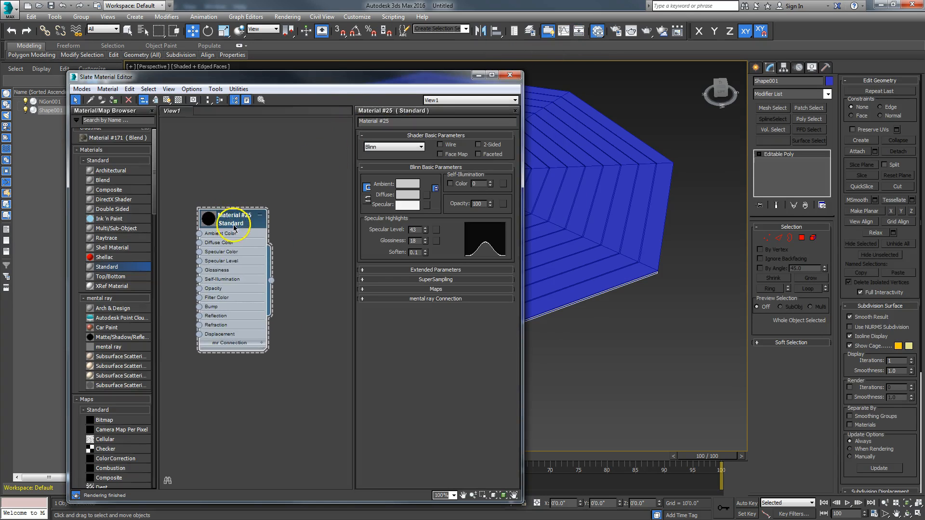
{"action": "key", "text": "Delete"}
{"action": "left_click_drag", "start_coordinate": [116, 265], "coordinate": [267, 194]}
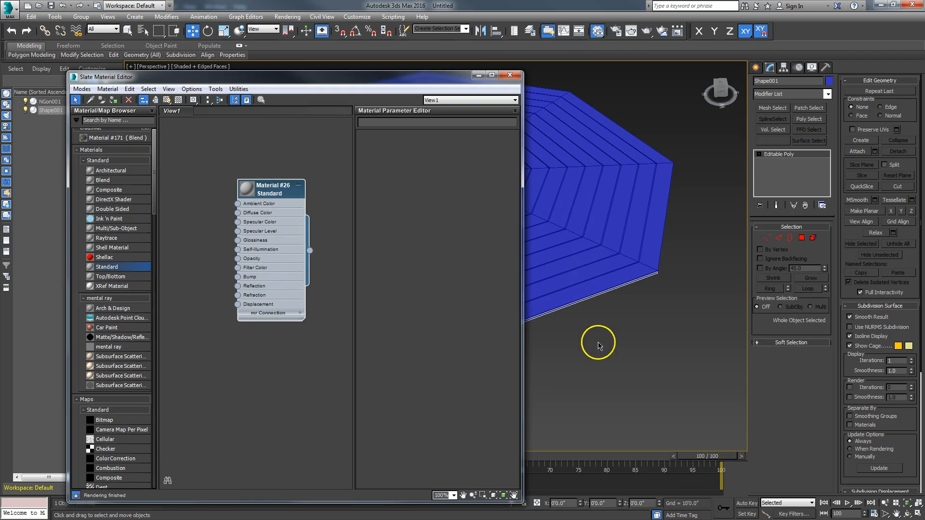
{"action": "key", "text": "ctrl+a"}
{"action": "right_click", "coordinate": [266, 190]}
{"action": "left_click", "coordinate": [313, 207]}
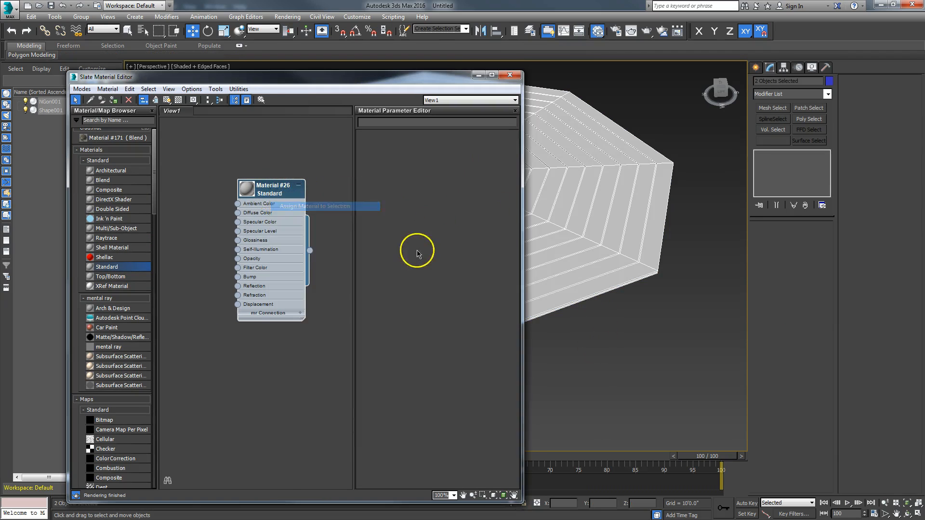
Raise the grey Standard material's specular level to 15, then move the editor aside to see the floor
{"action": "double_click", "coordinate": [269, 188]}
{"action": "left_click_drag", "start_coordinate": [427, 233], "coordinate": [430, 225]}
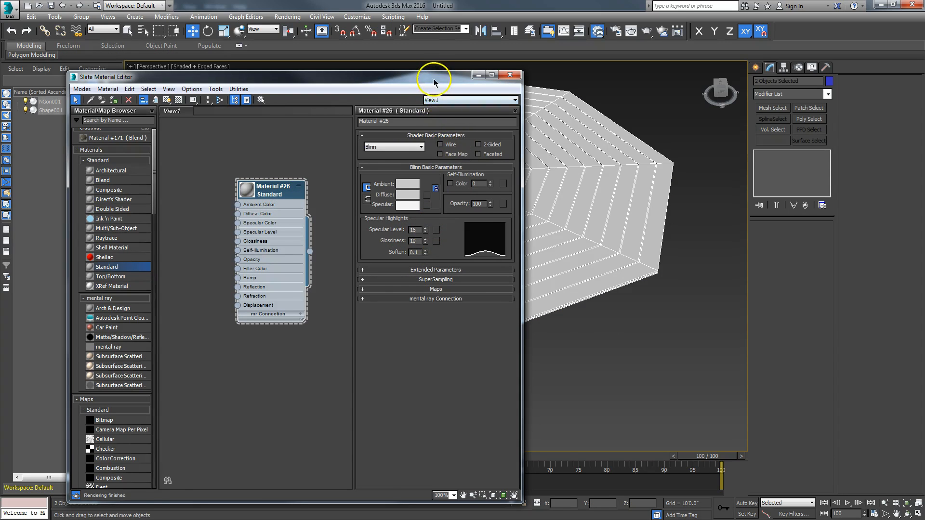
{"action": "left_click_drag", "start_coordinate": [433, 82], "coordinate": [472, 84]}
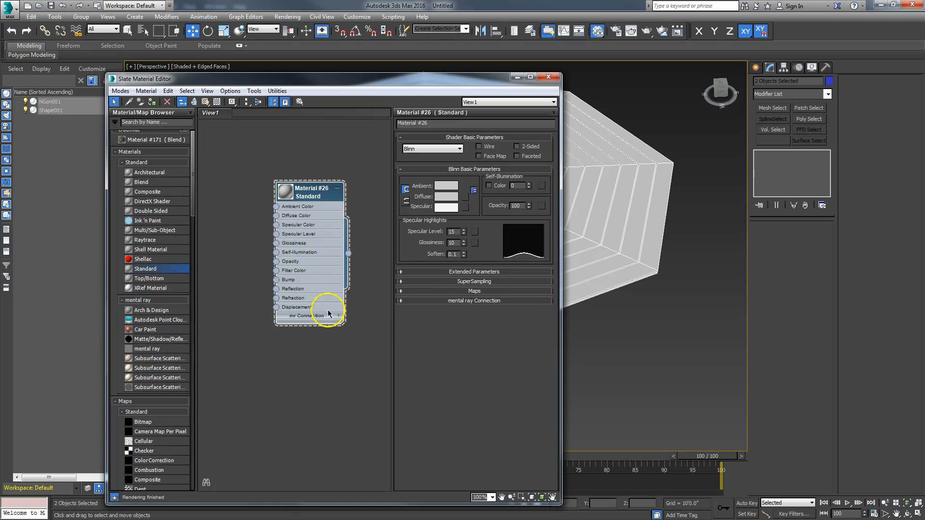
{"action": "left_click_drag", "start_coordinate": [311, 201], "coordinate": [324, 183]}
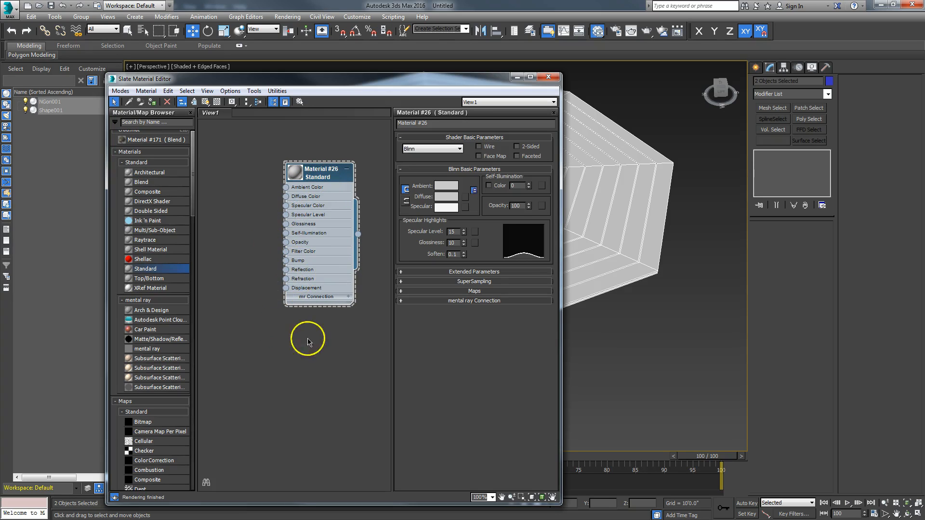
{"action": "left_click_drag", "start_coordinate": [324, 178], "coordinate": [314, 208]}
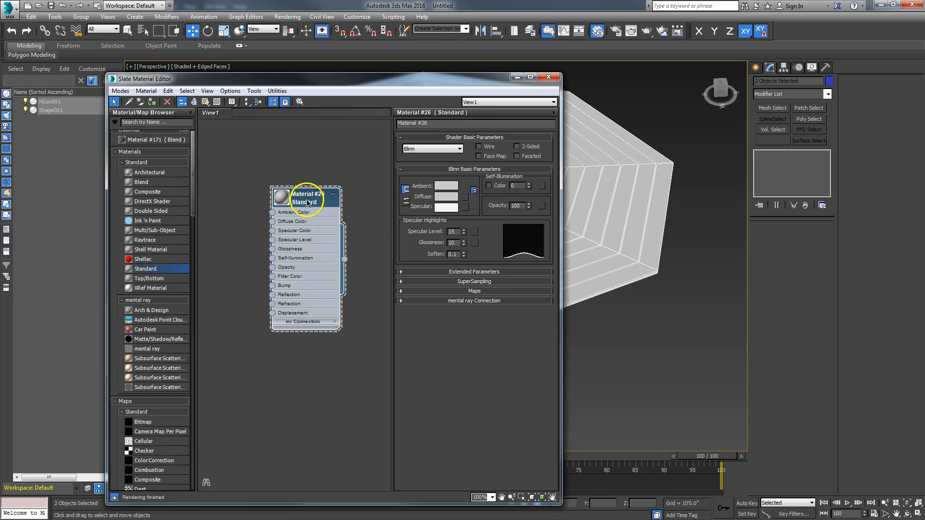
{"action": "left_click_drag", "start_coordinate": [388, 86], "coordinate": [0, 87]}
{"action": "middle_click_drag", "start_coordinate": [425, 382], "coordinate": [465, 383], "text": "alt"}
{"action": "scroll", "coordinate": [465, 383], "scroll_direction": "up", "scroll_amount": 5}
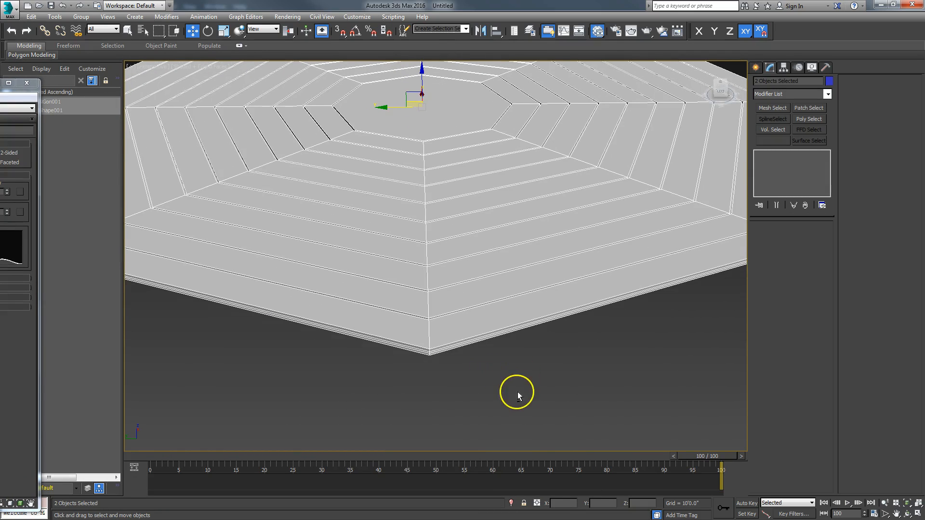
Select the extruded slab and inspect it in Polygon sub-object mode from below and above
{"action": "left_click", "coordinate": [499, 361]}
{"action": "left_click", "coordinate": [477, 341]}
{"action": "middle_click_drag", "start_coordinate": [513, 375], "coordinate": [523, 394], "text": "alt"}
{"action": "scroll", "coordinate": [523, 392], "scroll_direction": "down", "scroll_amount": 3}
{"action": "scroll", "coordinate": [523, 393], "scroll_direction": "up", "scroll_amount": 3}
{"action": "left_click", "coordinate": [799, 236]}
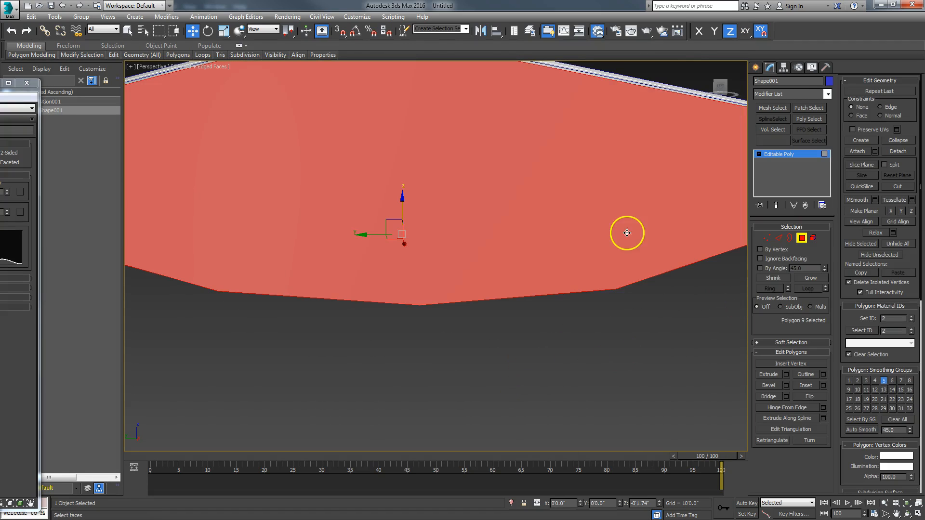
{"action": "left_click", "coordinate": [513, 361]}
{"action": "mouse_move", "coordinate": [502, 362]}
{"action": "middle_mouse_down", "text": "alt"}
{"action": "mouse_move", "coordinate": [500, 352]}
{"action": "mouse_move", "coordinate": [497, 380]}
{"action": "middle_mouse_up", "text": "alt"}
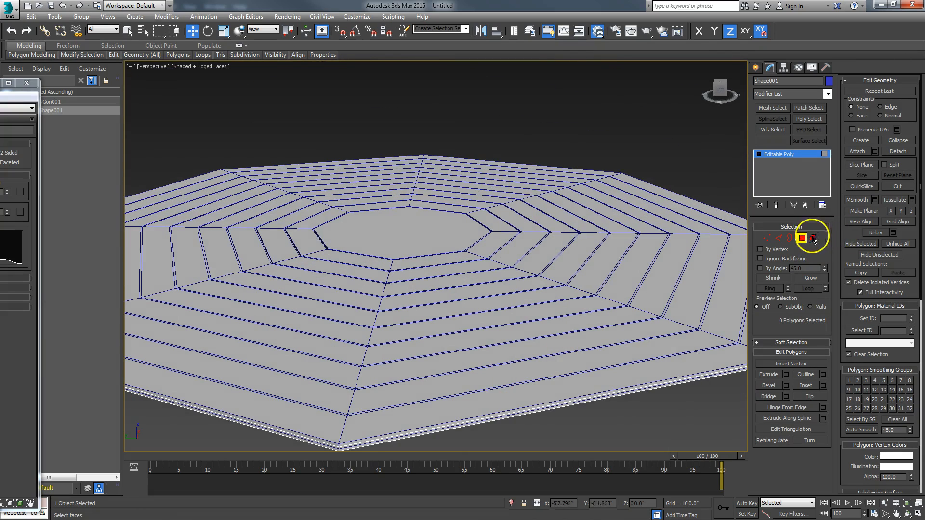
Select the plank-ring floor NGon001 and isolate it so it shows alone
{"action": "left_click", "coordinate": [635, 319]}
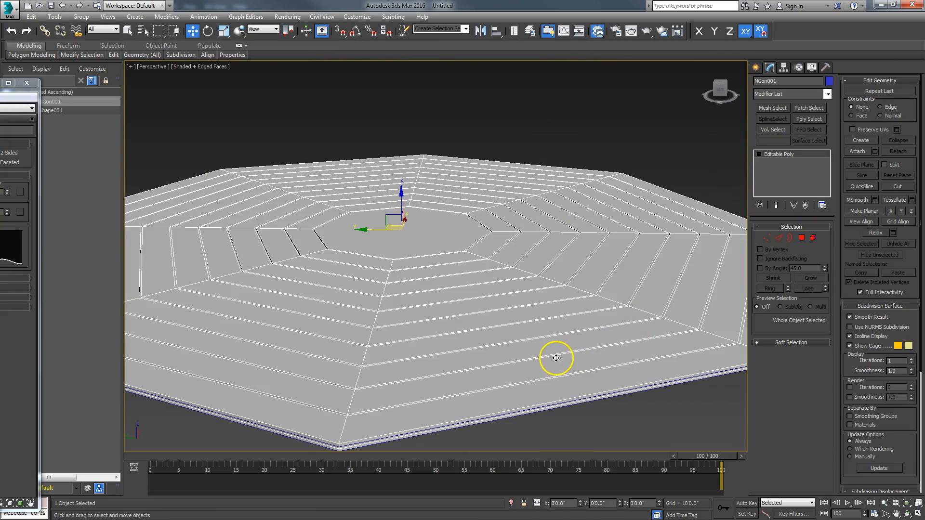
{"action": "right_click", "coordinate": [551, 356]}
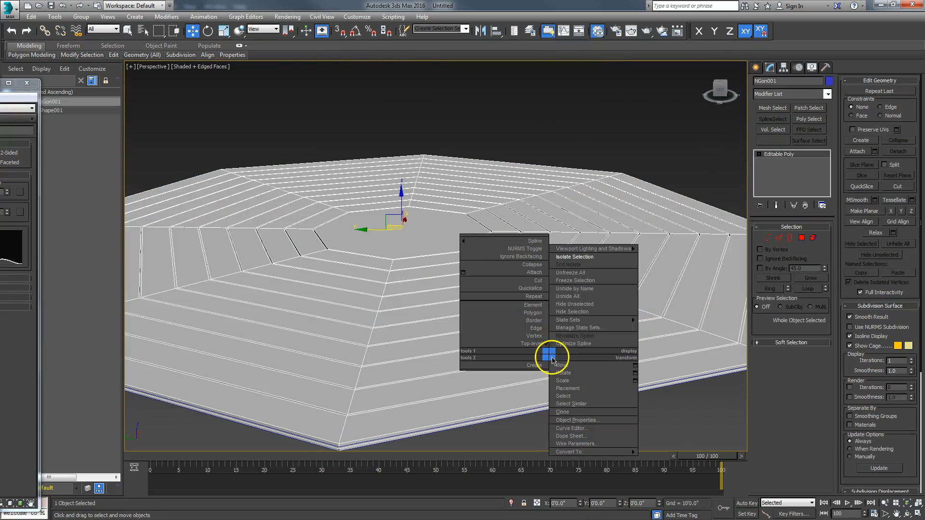
{"action": "left_click", "coordinate": [578, 261]}
{"action": "scroll", "coordinate": [499, 322], "scroll_direction": "up", "scroll_amount": 8}
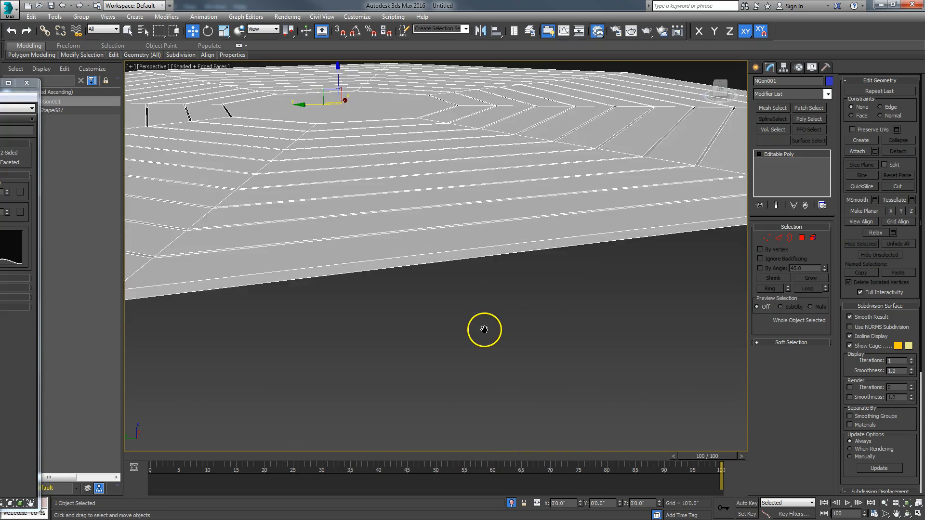
{"action": "scroll", "coordinate": [484, 330], "scroll_direction": "down", "scroll_amount": 8}
{"action": "left_click", "coordinate": [802, 238]}
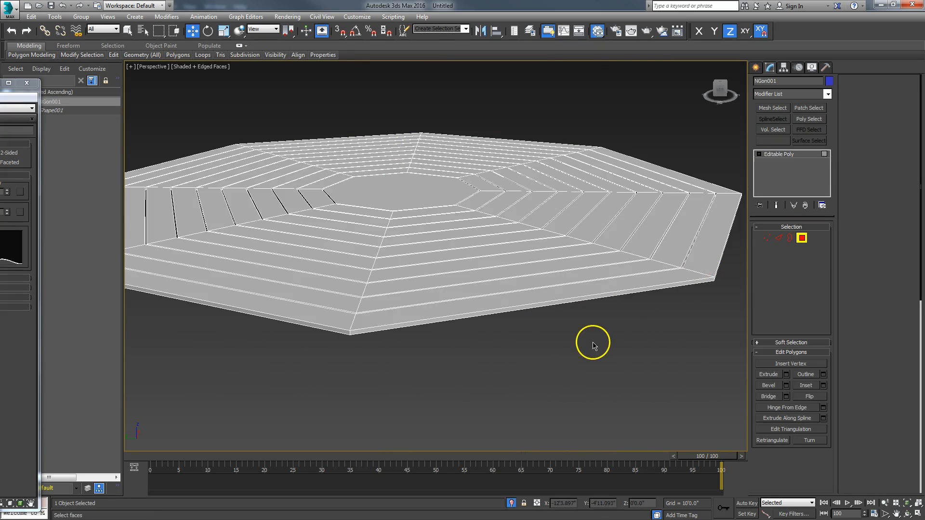
{"action": "key", "text": "ctrl+a"}
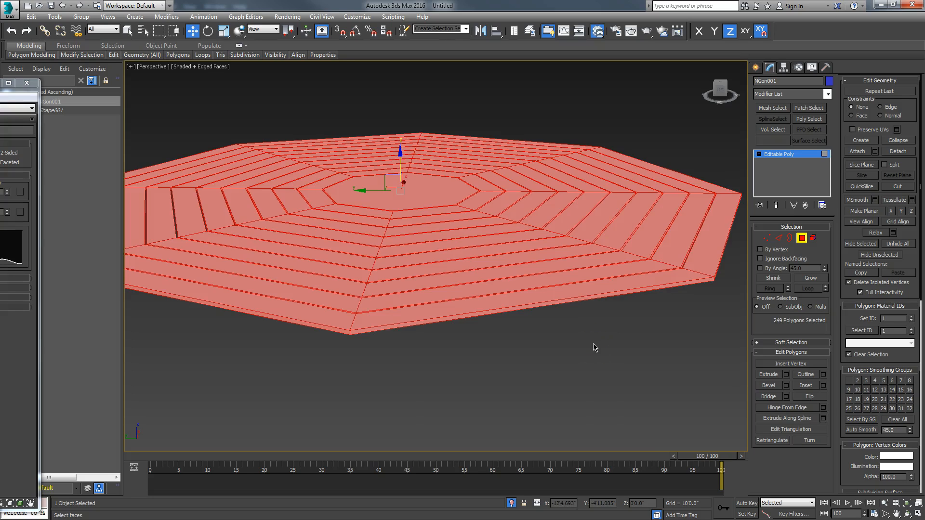
{"action": "middle_click_drag", "start_coordinate": [591, 348], "coordinate": [514, 371], "text": "alt"}
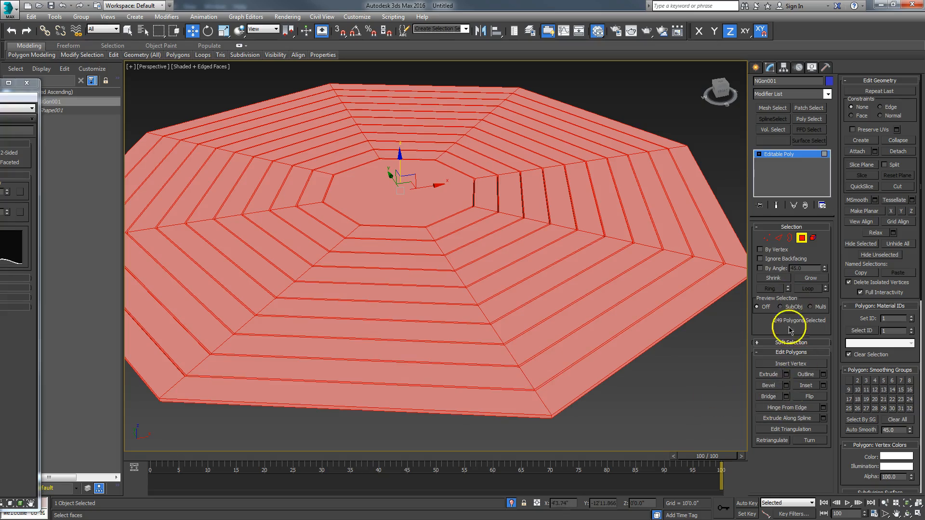
{"action": "left_click", "coordinate": [809, 396]}
{"action": "middle_click_drag", "start_coordinate": [683, 415], "coordinate": [472, 396], "text": "alt"}
{"action": "left_click", "coordinate": [801, 396]}
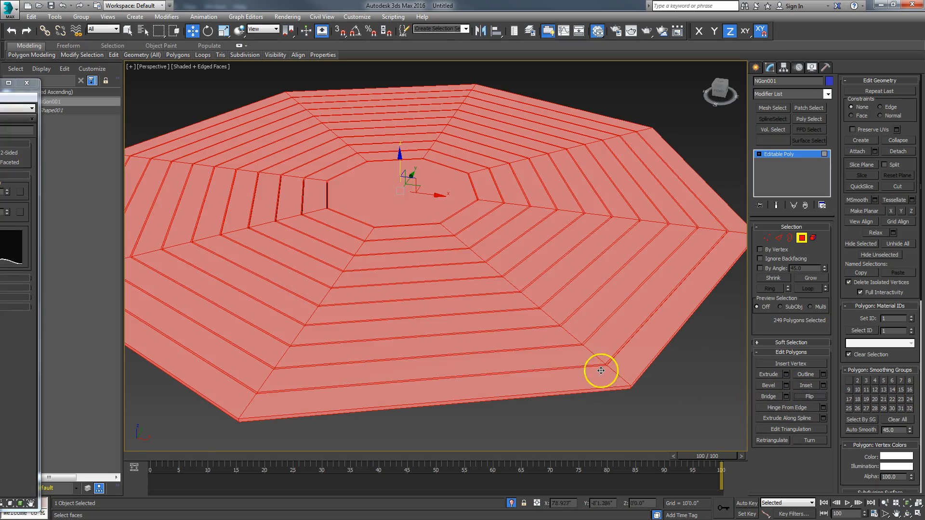
{"action": "left_click", "coordinate": [713, 343]}
{"action": "middle_click_drag", "start_coordinate": [498, 384], "coordinate": [504, 324], "text": "alt"}
{"action": "scroll", "coordinate": [503, 320], "scroll_direction": "up", "scroll_amount": 4}
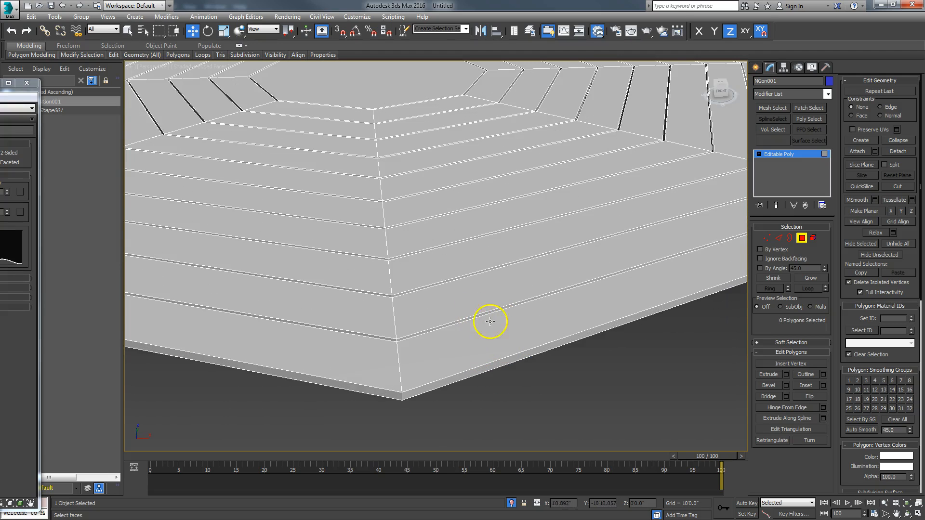
{"action": "left_click", "coordinate": [575, 328]}
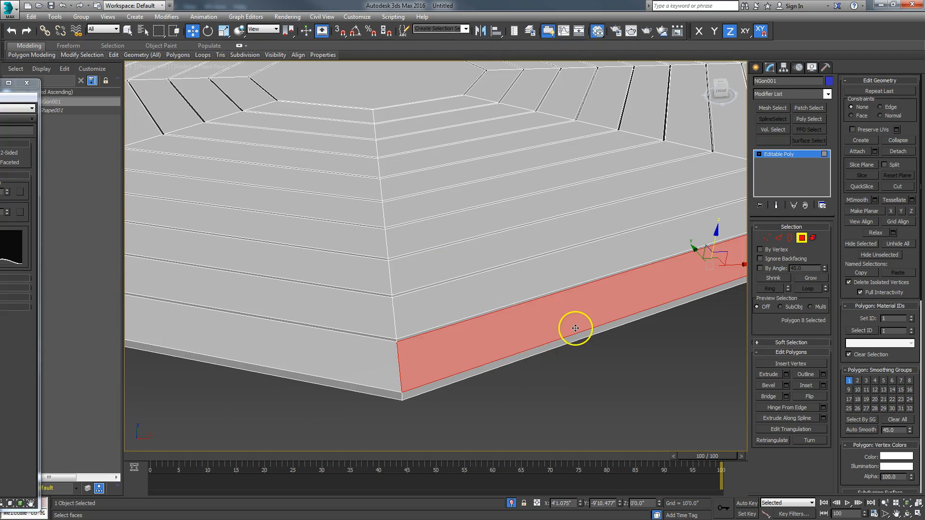
{"action": "left_click", "coordinate": [802, 237]}
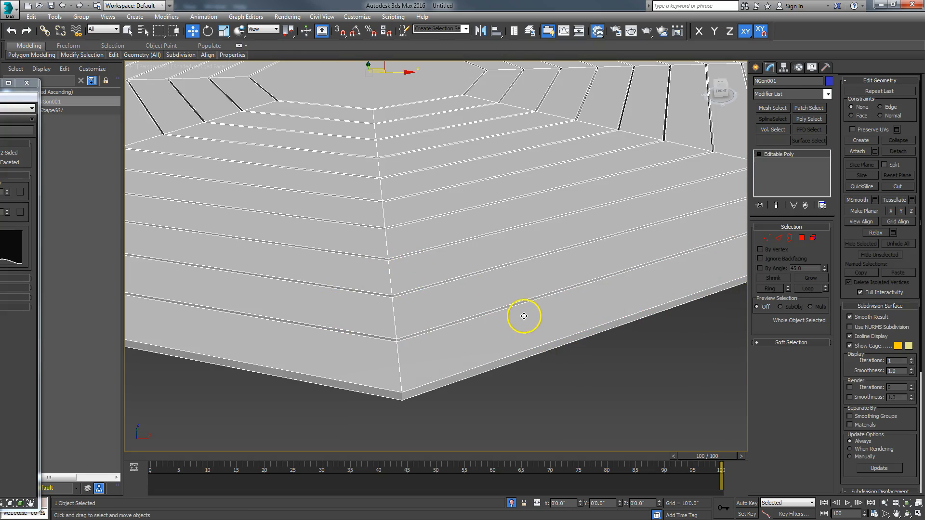
{"action": "middle_click_drag", "start_coordinate": [530, 365], "coordinate": [537, 378], "text": "alt"}
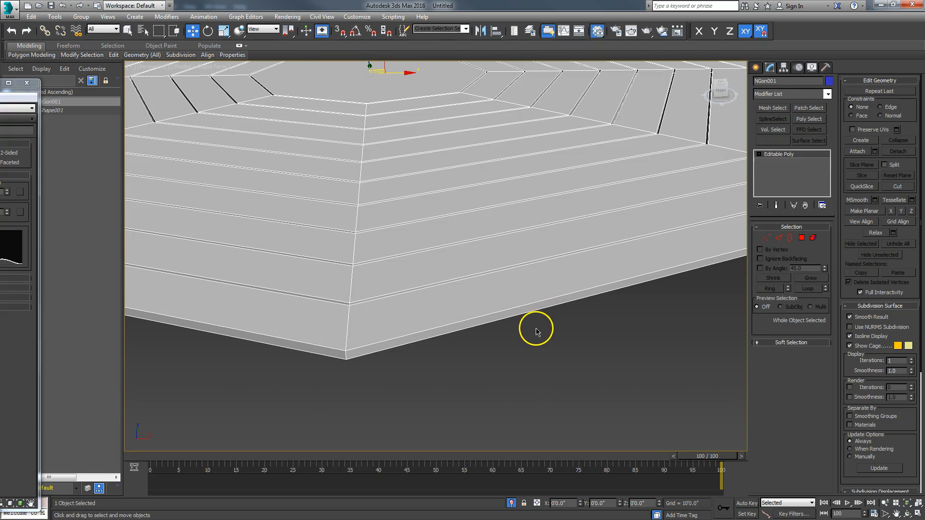
{"action": "middle_click_drag", "start_coordinate": [512, 361], "coordinate": [539, 370]}
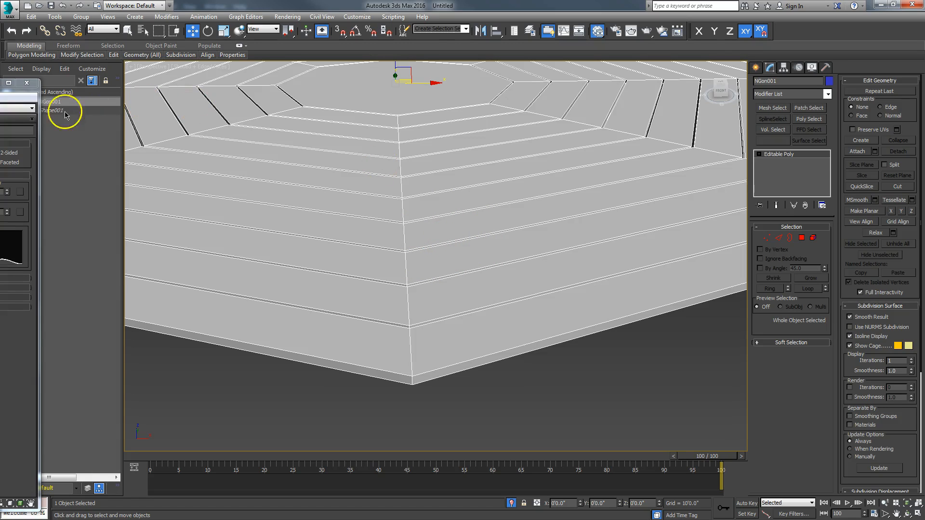
Add a new Arch & Design material, Material #27, and assign it to the selected floor
{"action": "left_click_drag", "start_coordinate": [0, 83], "coordinate": [493, 68]}
{"action": "left_click_drag", "start_coordinate": [391, 199], "coordinate": [275, 279]}
{"action": "left_click_drag", "start_coordinate": [217, 300], "coordinate": [343, 207]}
{"action": "double_click", "coordinate": [366, 216]}
{"action": "right_click", "coordinate": [366, 217]}
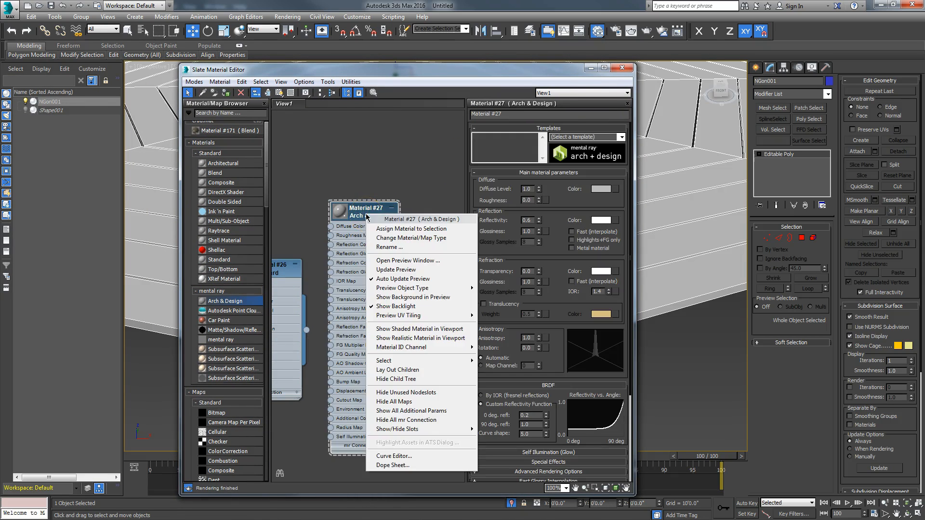
{"action": "left_click", "coordinate": [373, 228]}
{"action": "left_click_drag", "start_coordinate": [366, 215], "coordinate": [374, 160]}
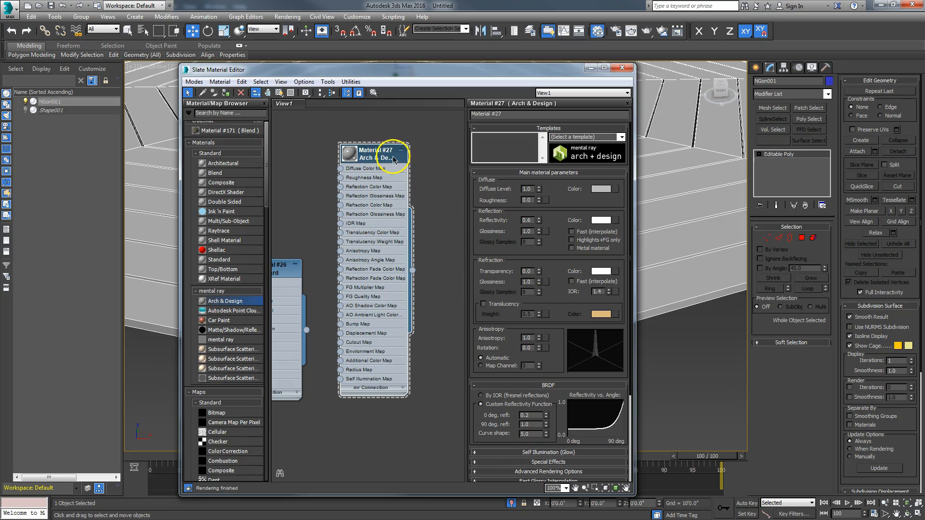
Enable Round Corners under Special Effects with a 0'0.25" fillet radius
{"action": "scroll", "coordinate": [562, 310], "scroll_direction": "down", "scroll_amount": 5}
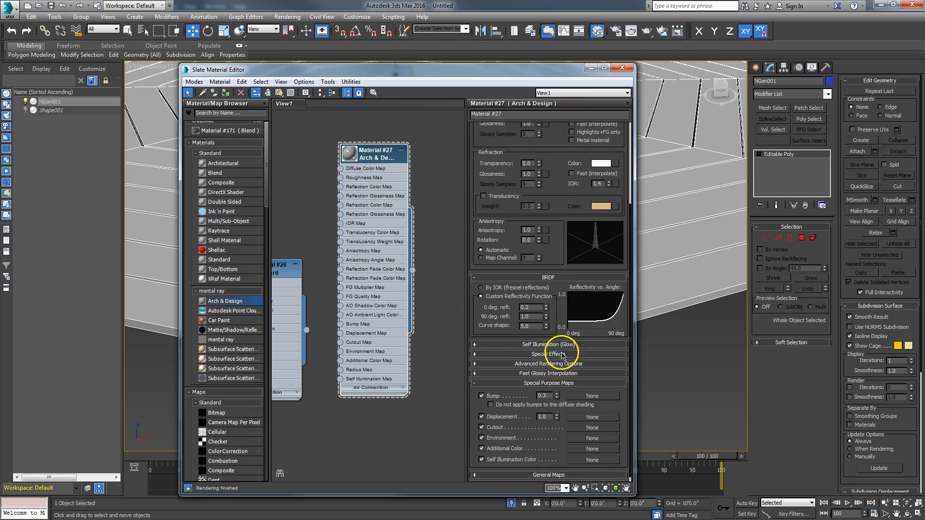
{"action": "left_click", "coordinate": [548, 355]}
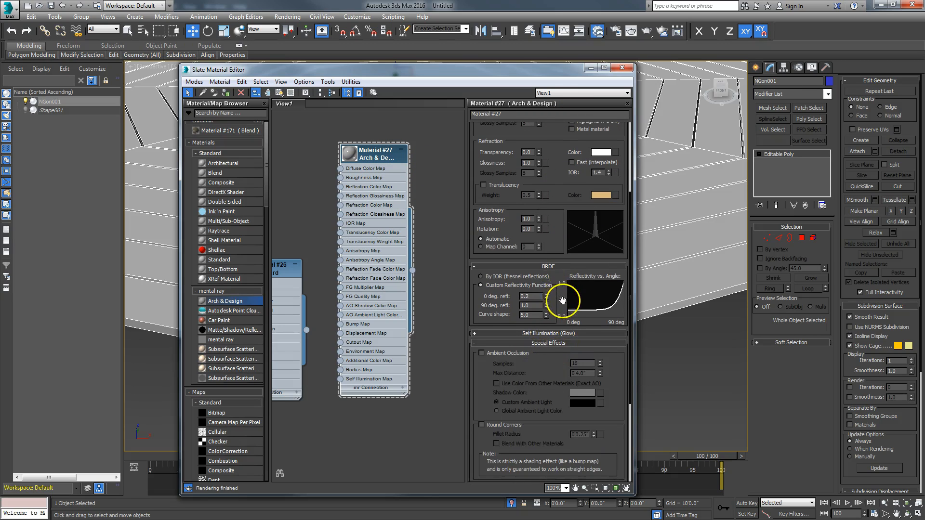
{"action": "left_click_drag", "start_coordinate": [557, 296], "coordinate": [558, 181]}
{"action": "left_click", "coordinate": [482, 305]}
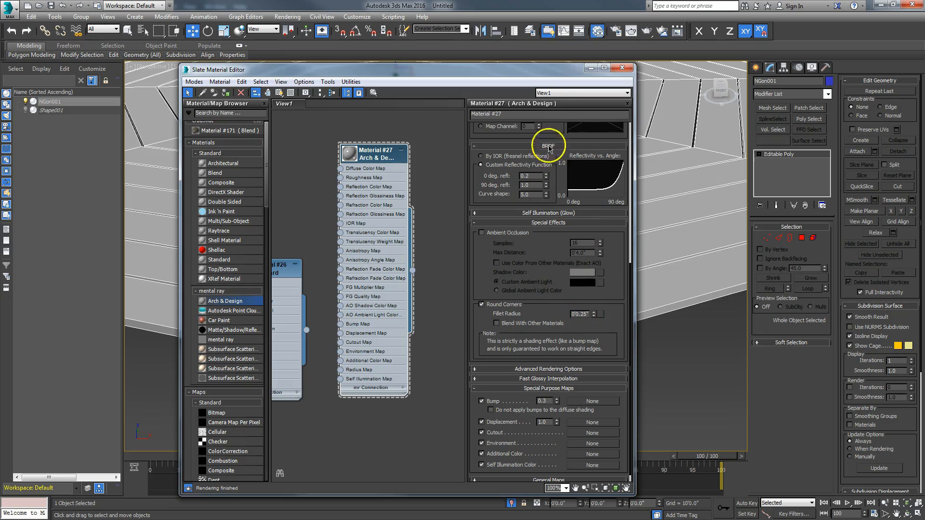
{"action": "left_click_drag", "start_coordinate": [553, 74], "coordinate": [65, 56]}
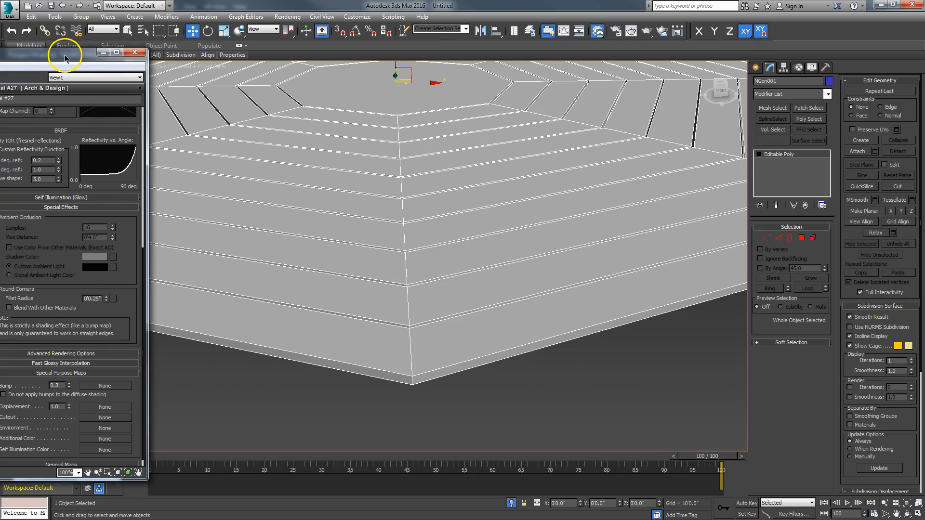
Choose the HDTV (video) output preset, 1280 x 720, then close Render Setup and the Slate Material Editor
{"action": "left_click", "coordinate": [620, 32]}
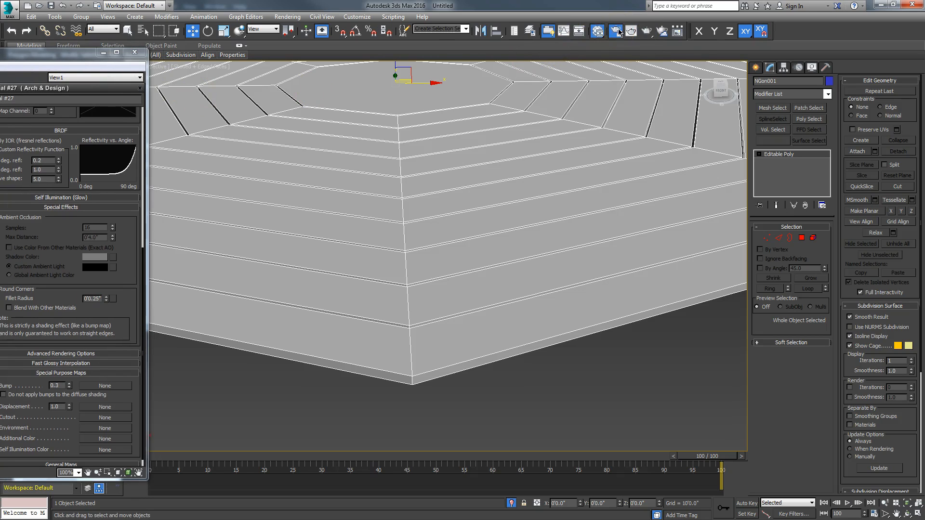
{"action": "left_click_drag", "start_coordinate": [436, 37], "coordinate": [451, 25]}
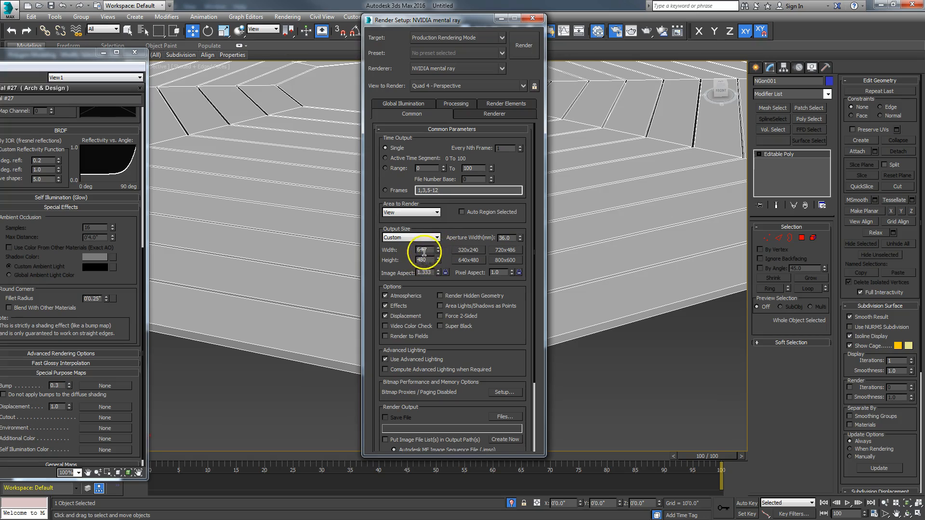
{"action": "left_click", "coordinate": [415, 238]}
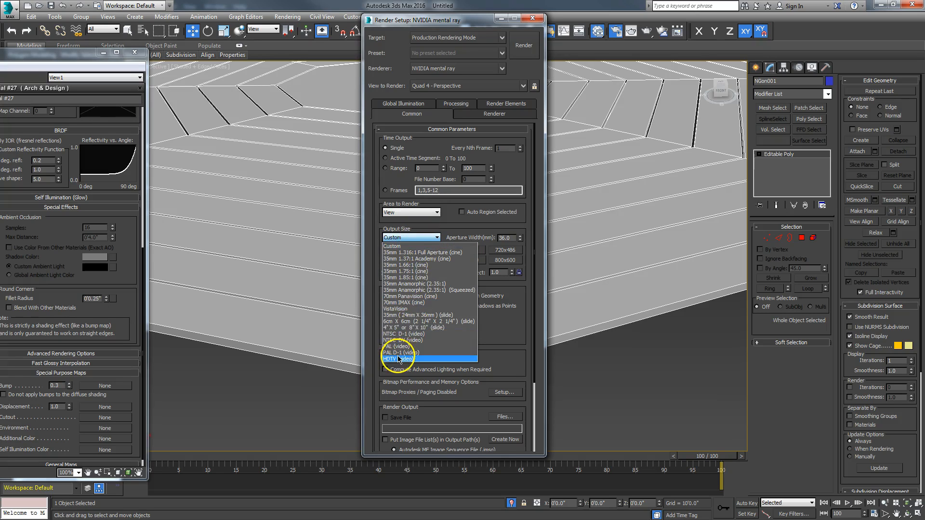
{"action": "left_click", "coordinate": [397, 361]}
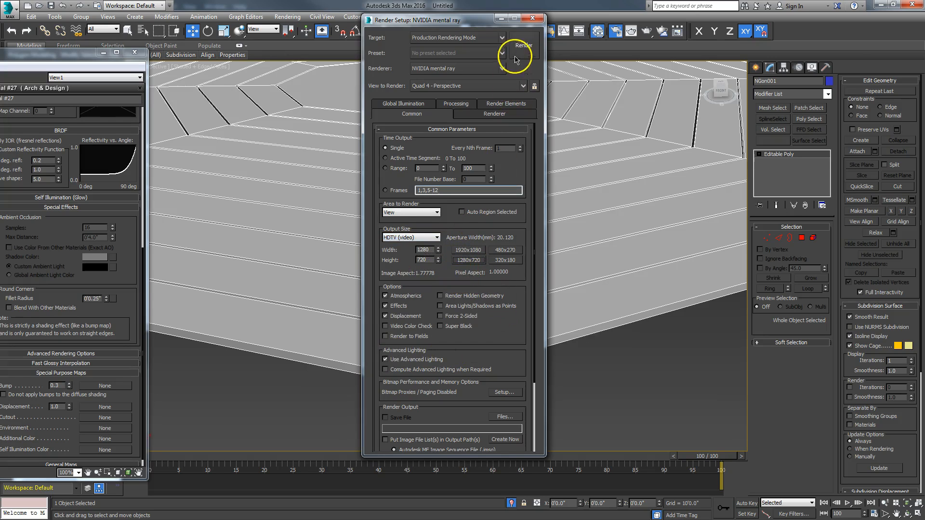
{"action": "left_click", "coordinate": [532, 18]}
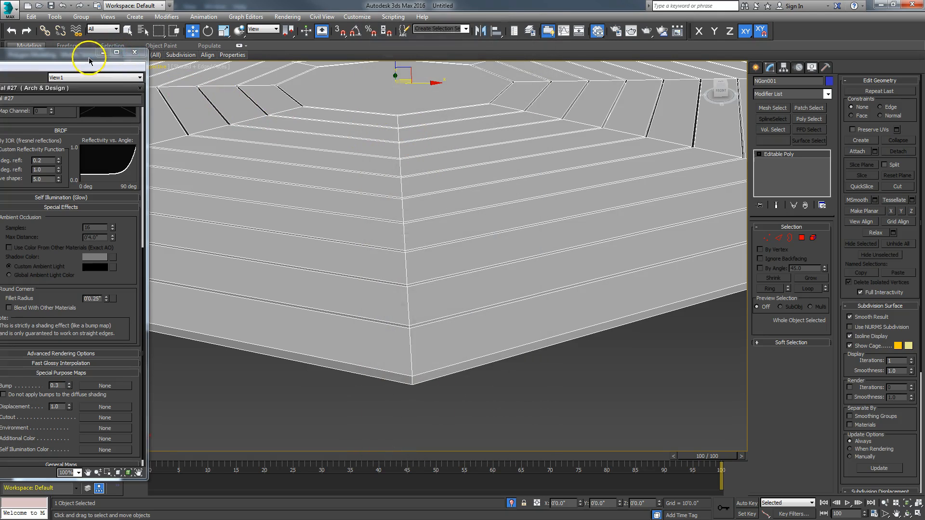
{"action": "left_click", "coordinate": [103, 52]}
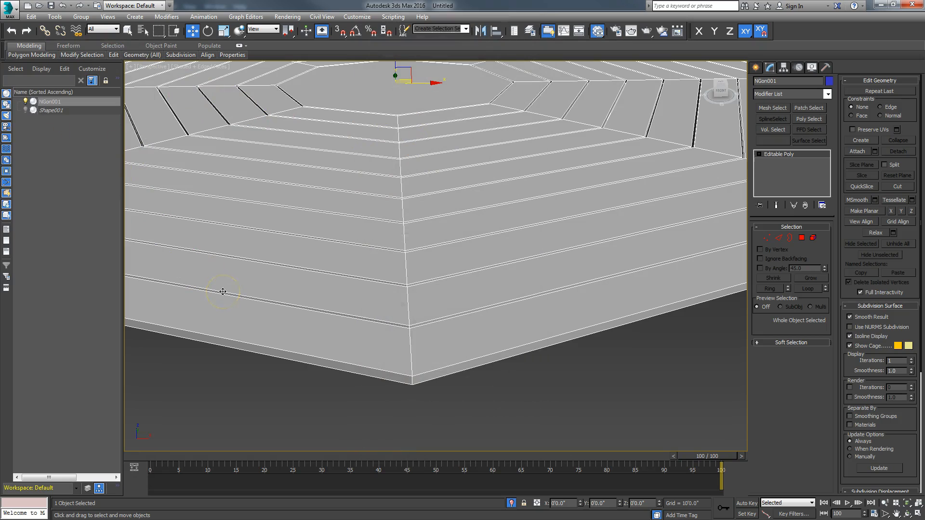
Zoom the Perspective viewport in on the floor's outer corner and render it at 1280 x 720
{"action": "left_click", "coordinate": [571, 188]}
{"action": "left_click", "coordinate": [885, 503]}
{"action": "left_click_drag", "start_coordinate": [481, 309], "coordinate": [480, 304]}
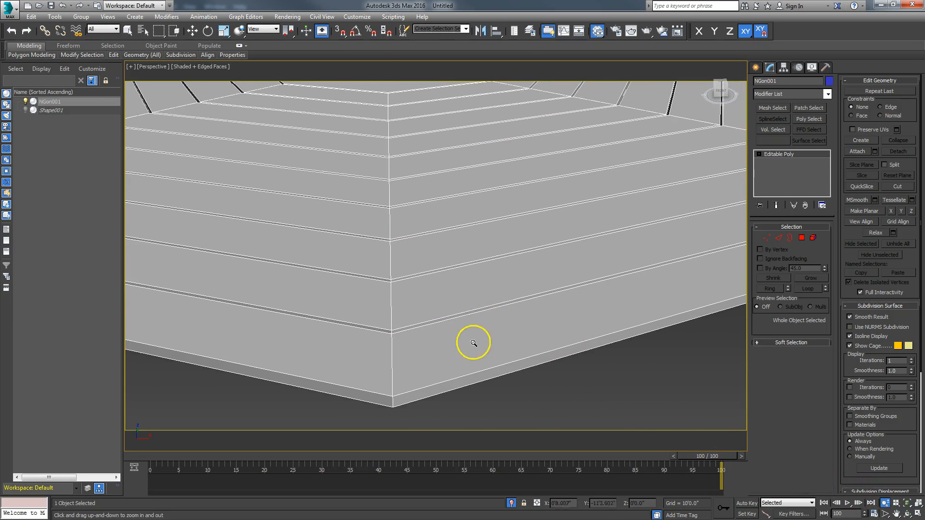
{"action": "middle_click_drag", "start_coordinate": [473, 342], "coordinate": [490, 329]}
{"action": "left_click", "coordinate": [645, 34]}
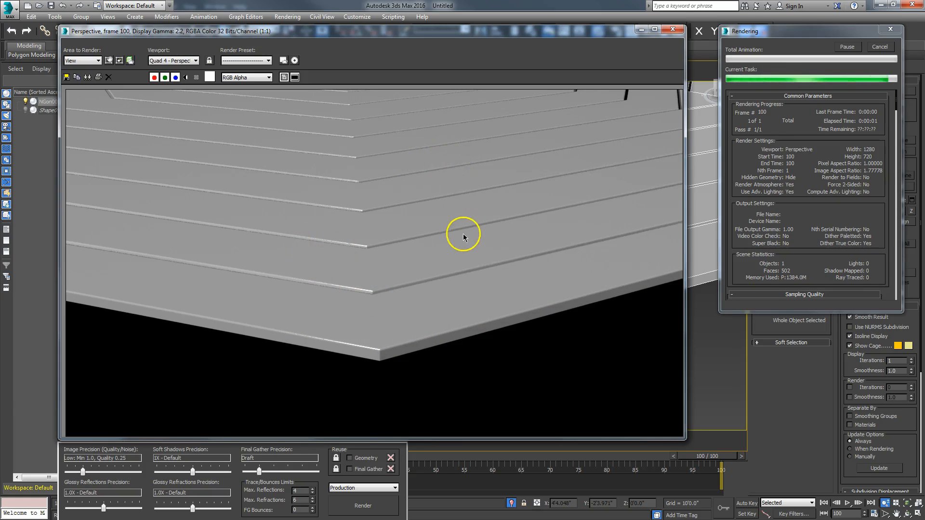
Turn off Round Corners in the Arch & Design material
{"action": "left_click_drag", "start_coordinate": [462, 33], "coordinate": [471, 106]}
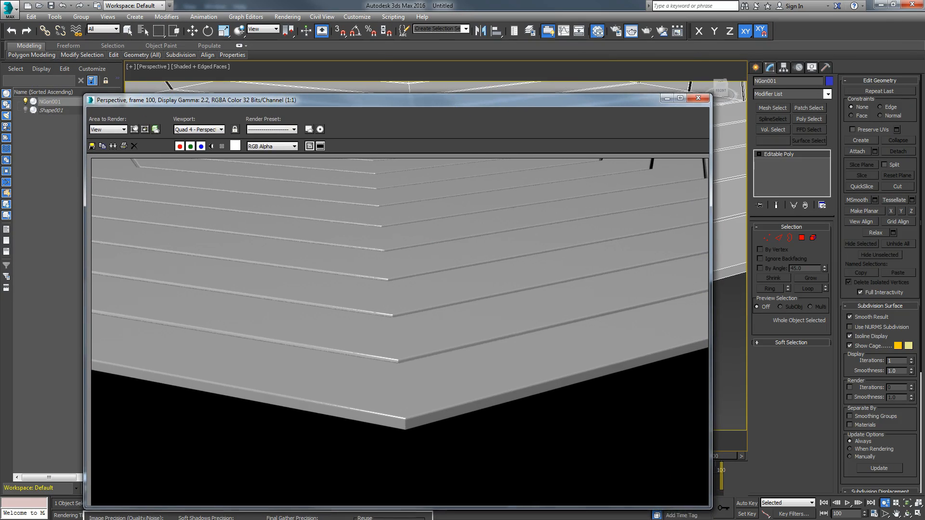
{"action": "key", "text": "m"}
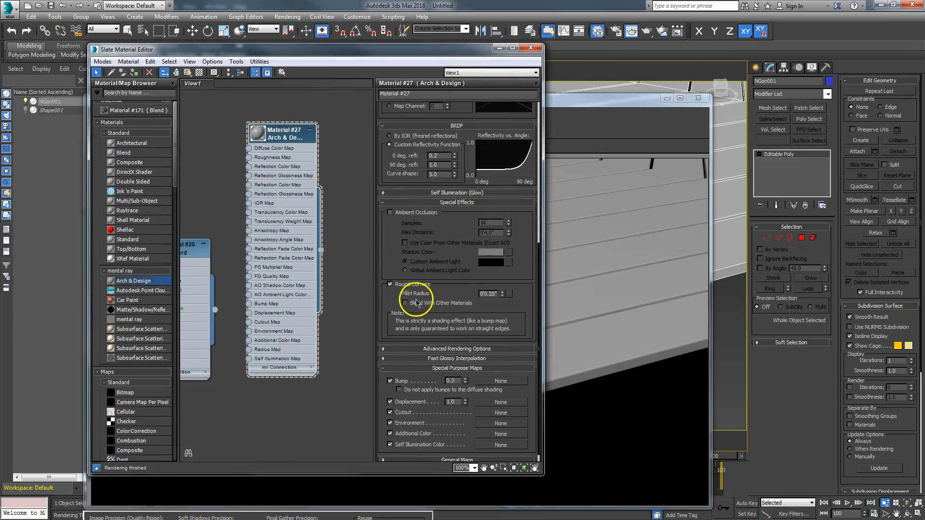
{"action": "left_click", "coordinate": [390, 285]}
{"action": "left_click_drag", "start_coordinate": [434, 49], "coordinate": [201, 62]}
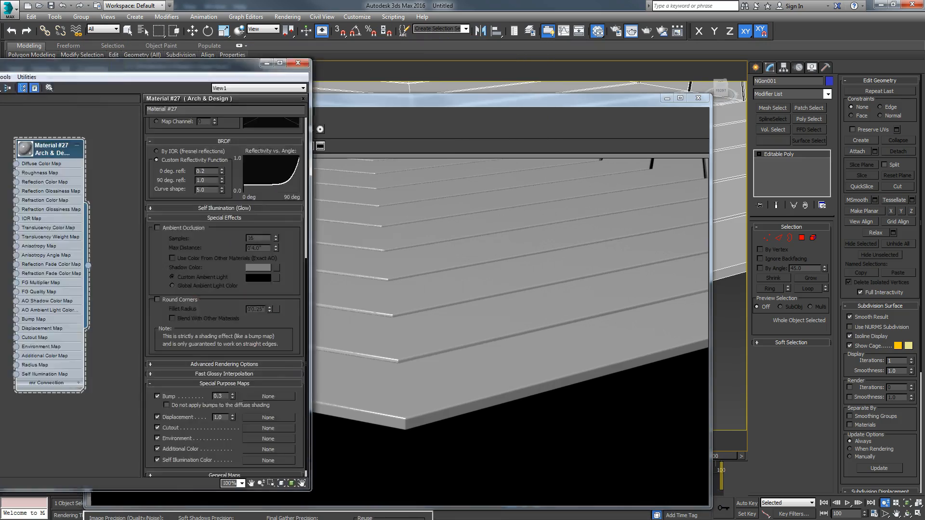
{"action": "left_click_drag", "start_coordinate": [1, 64], "coordinate": [0, 63]}
Clone the current render for comparison and render the perspective view again without rounded corners
{"action": "left_click", "coordinate": [114, 147]}
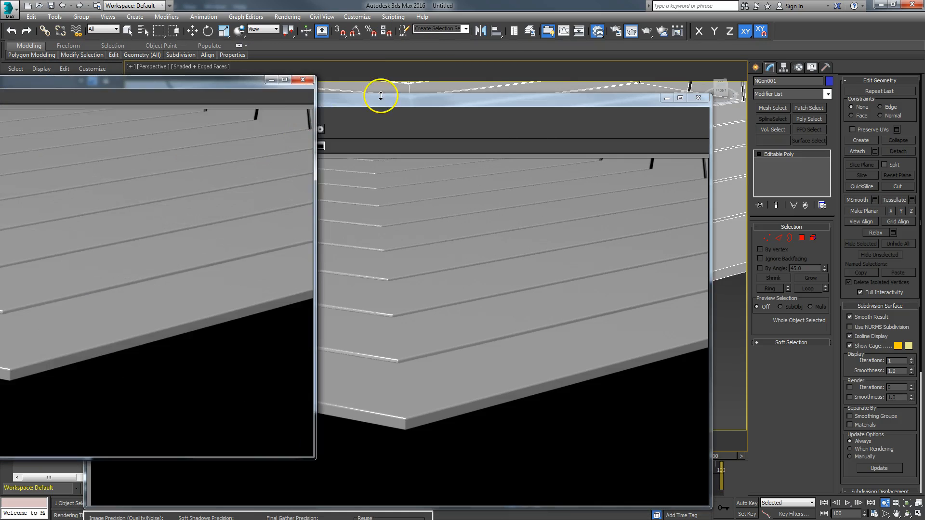
{"action": "mouse_move", "coordinate": [234, 83]}
{"action": "left_mouse_down"}
{"action": "mouse_move", "coordinate": [459, 68]}
{"action": "mouse_move", "coordinate": [470, 98]}
{"action": "left_mouse_up"}
{"action": "mouse_move", "coordinate": [594, 102]}
{"action": "left_mouse_down"}
{"action": "mouse_move", "coordinate": [690, 77]}
{"action": "mouse_move", "coordinate": [803, 72]}
{"action": "left_mouse_up"}
{"action": "mouse_move", "coordinate": [244, 96]}
{"action": "left_mouse_down"}
{"action": "mouse_move", "coordinate": [309, 93]}
{"action": "mouse_move", "coordinate": [306, 83]}
{"action": "left_mouse_up"}
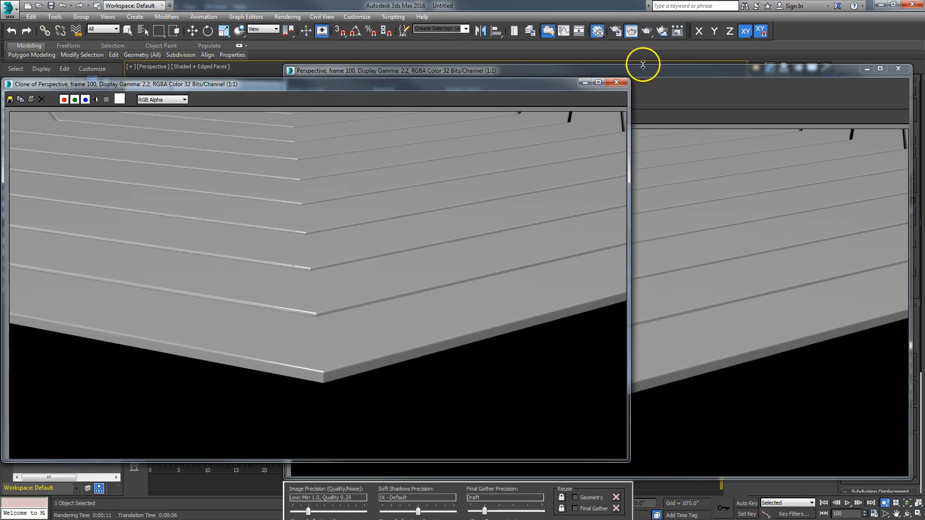
{"action": "left_click", "coordinate": [642, 65]}
{"action": "left_click", "coordinate": [647, 32]}
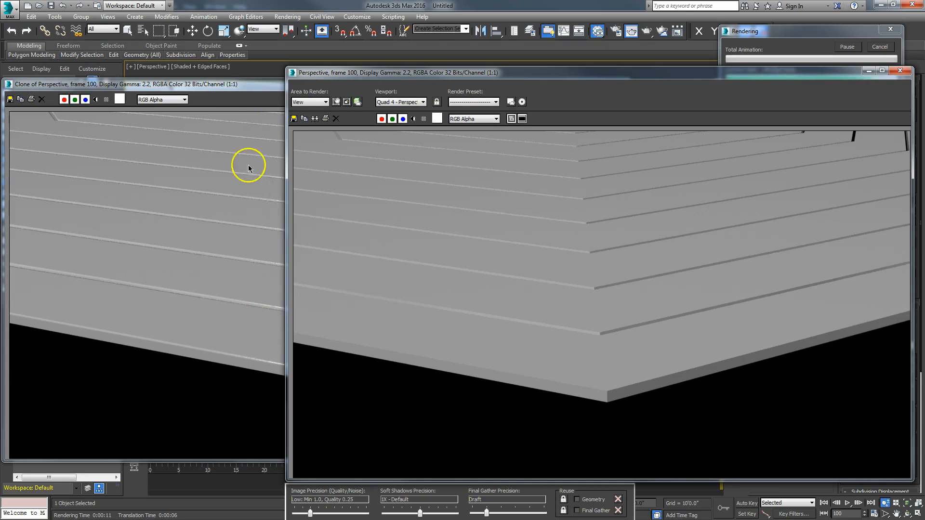
{"action": "left_click_drag", "start_coordinate": [243, 83], "coordinate": [280, 73]}
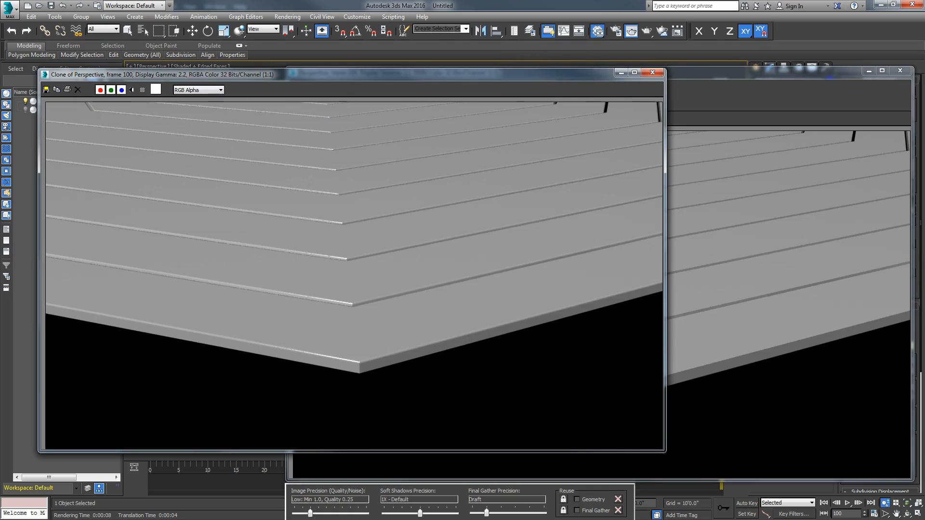
Compare the new render against the cloned one, then close both render windows
{"action": "key", "text": "m"}
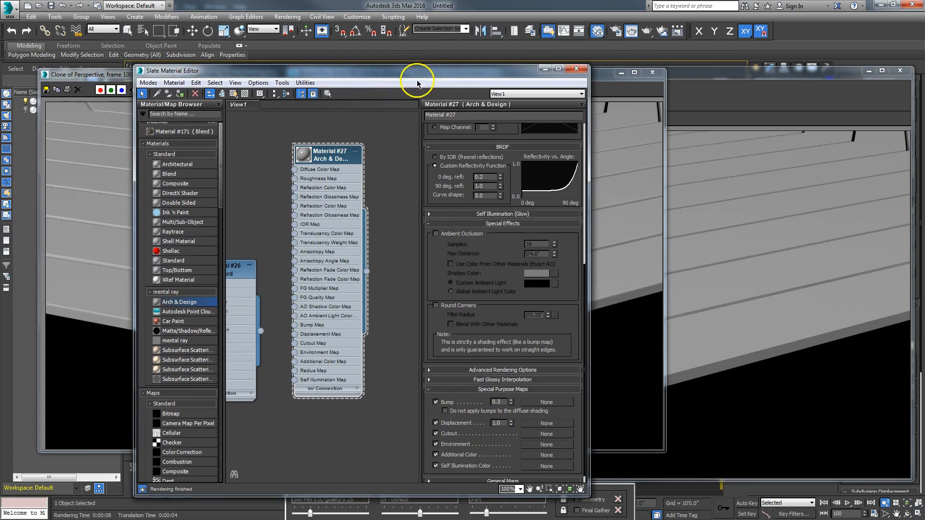
{"action": "left_click_drag", "start_coordinate": [424, 73], "coordinate": [924, 53]}
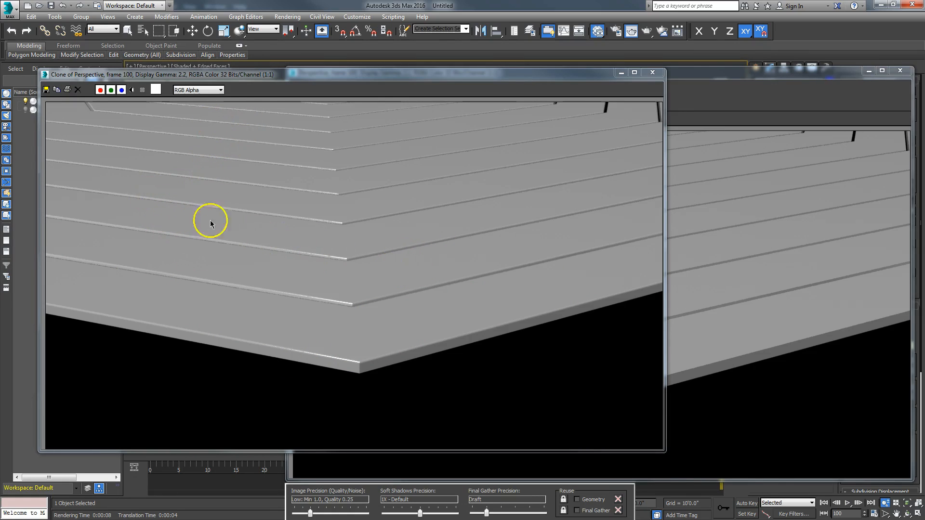
{"action": "left_click_drag", "start_coordinate": [241, 74], "coordinate": [304, 28]}
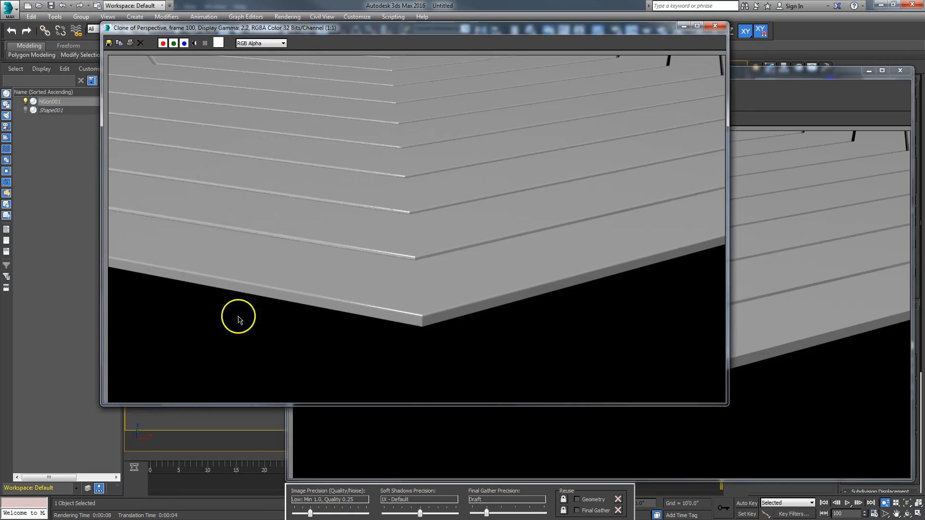
{"action": "left_click_drag", "start_coordinate": [421, 23], "coordinate": [324, 75]}
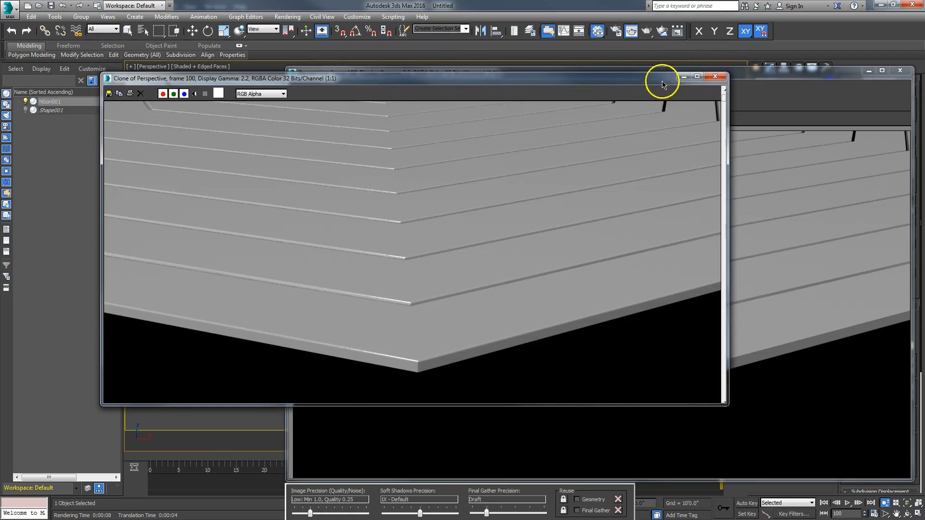
{"action": "left_click", "coordinate": [713, 82]}
{"action": "left_click_drag", "start_coordinate": [731, 79], "coordinate": [558, 91]}
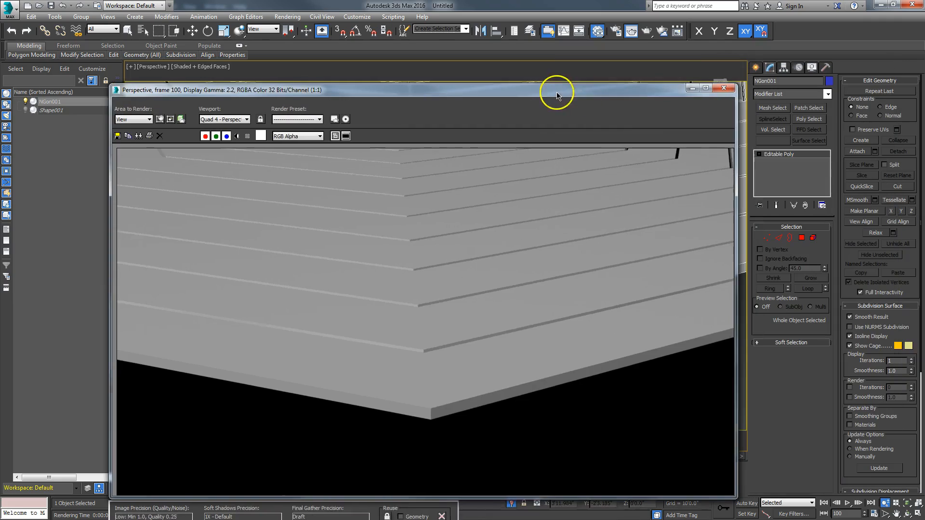
{"action": "left_click", "coordinate": [690, 89]}
Zoom out and pan to show the whole octagonal plank floor, then switch to Select and Move
{"action": "scroll", "coordinate": [518, 264], "scroll_direction": "down", "scroll_amount": 6}
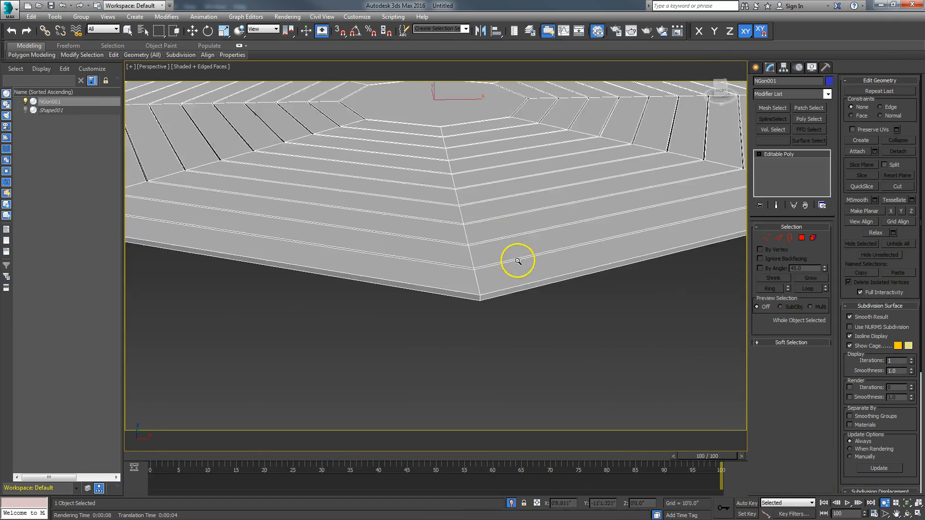
{"action": "middle_click_drag", "start_coordinate": [518, 279], "coordinate": [487, 341]}
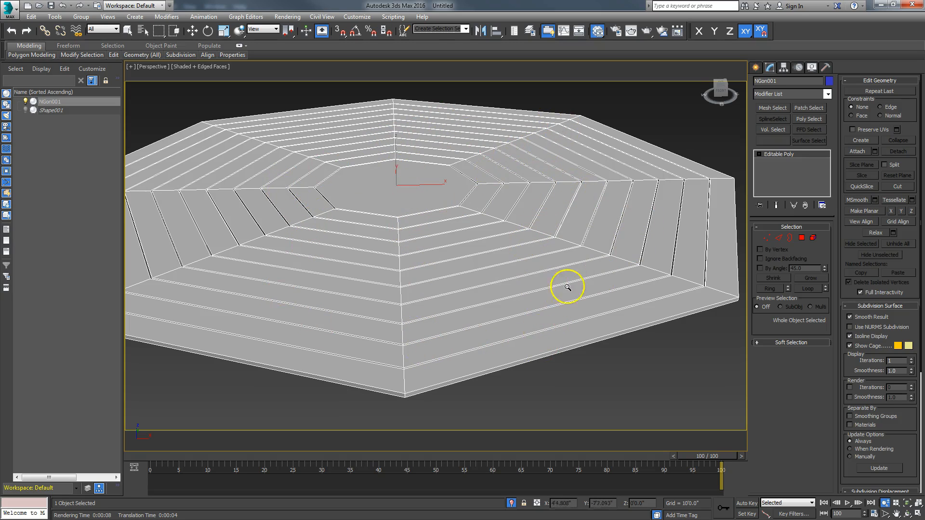
{"action": "key", "text": "w"}
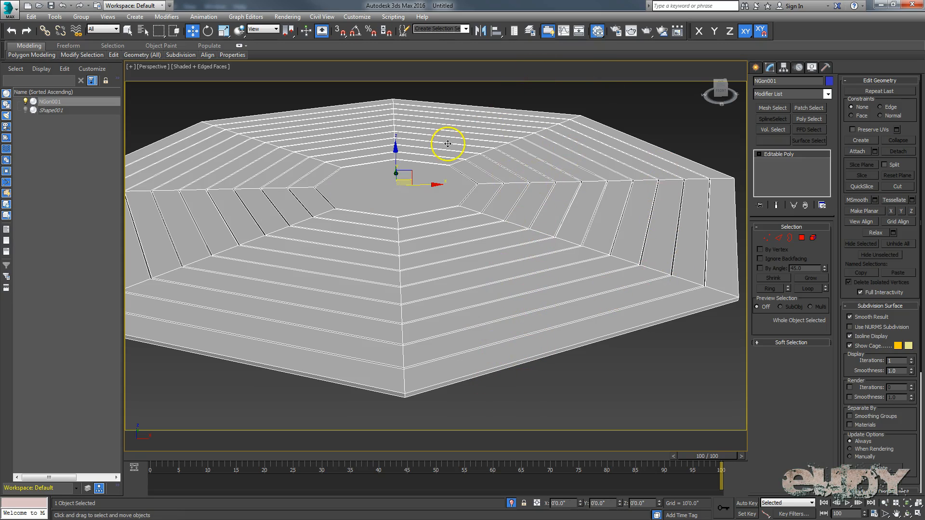